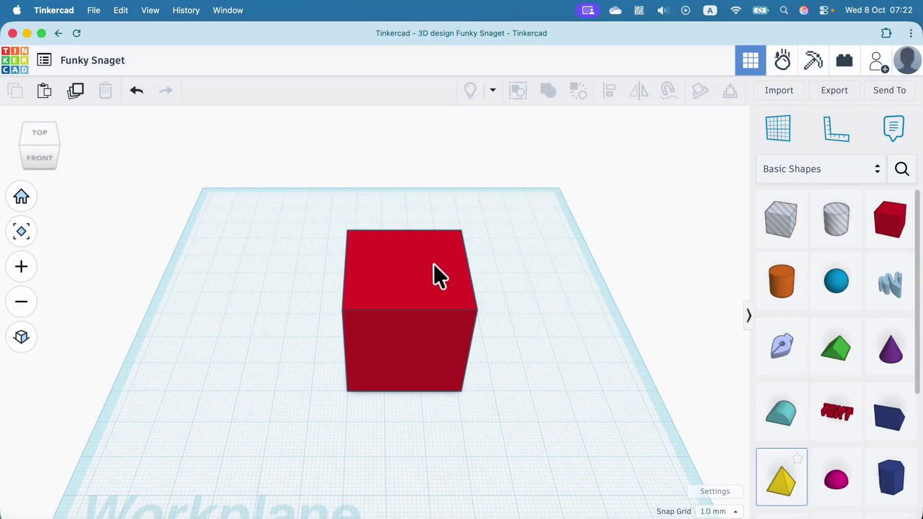
# Step: Select the 20 mm red box and switch it from Solid to Hole, comparing both states
pyautogui.click(434, 263)
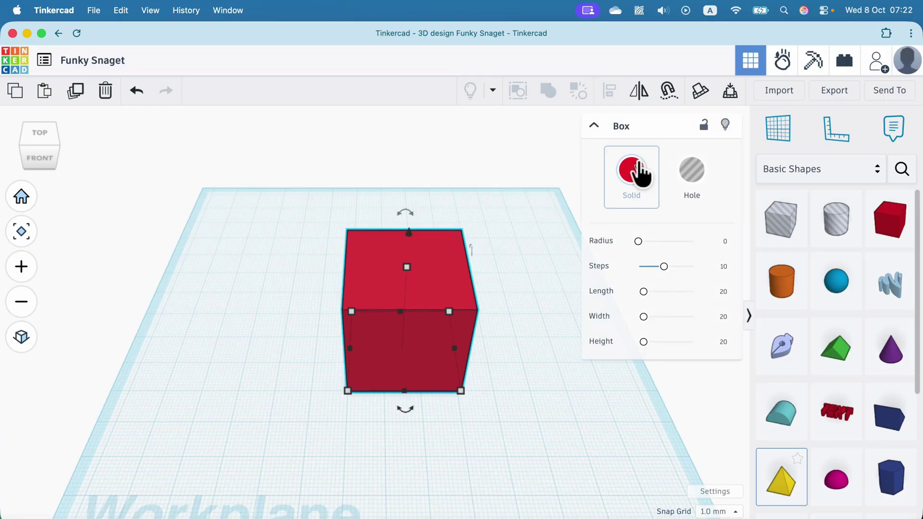
pyautogui.click(693, 174)
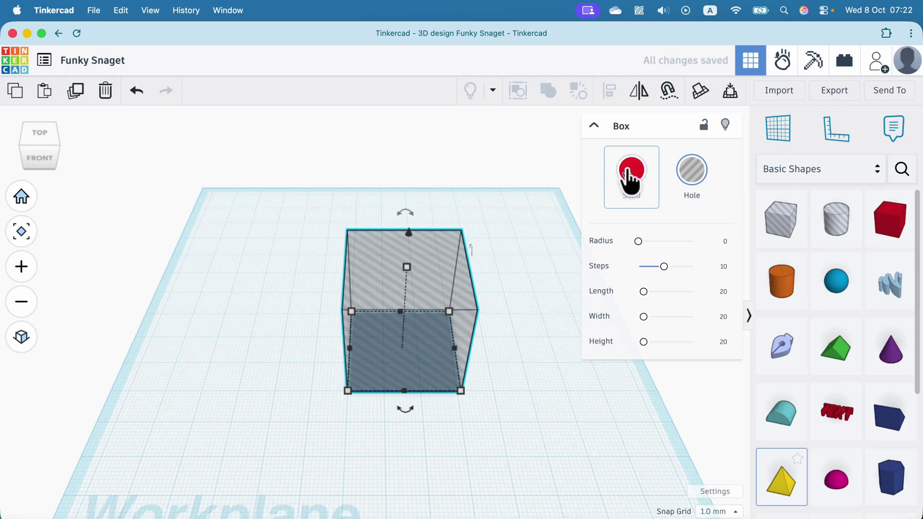
pyautogui.click(620, 180)
pyautogui.click(697, 177)
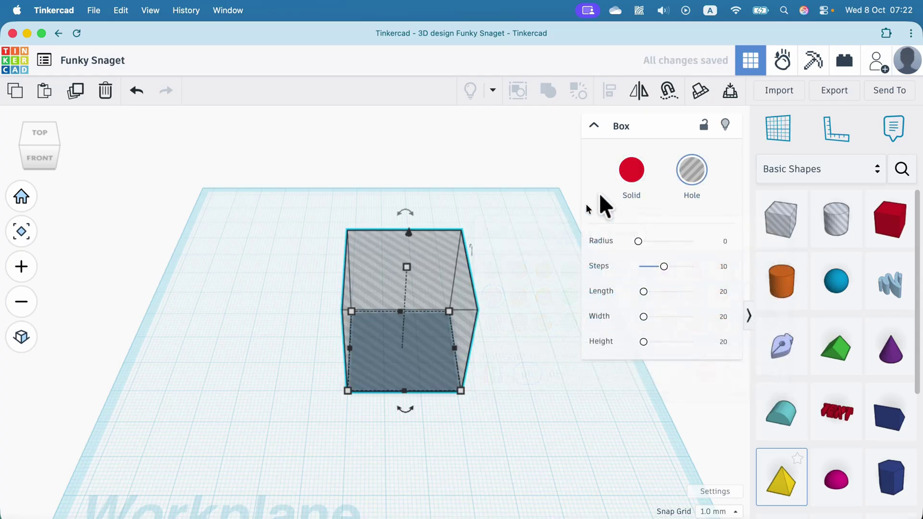
# Step: Make the cube solid again and overlap it with a second Box from Basic Shapes
pyautogui.click(631, 170)
pyautogui.moveTo(438, 255); pyautogui.dragTo(405, 214)
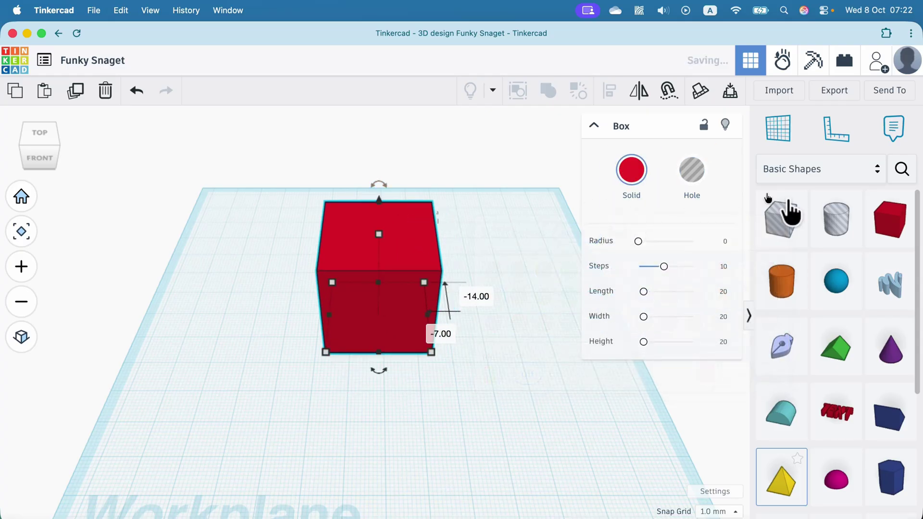
pyautogui.moveTo(889, 221); pyautogui.dragTo(493, 371)
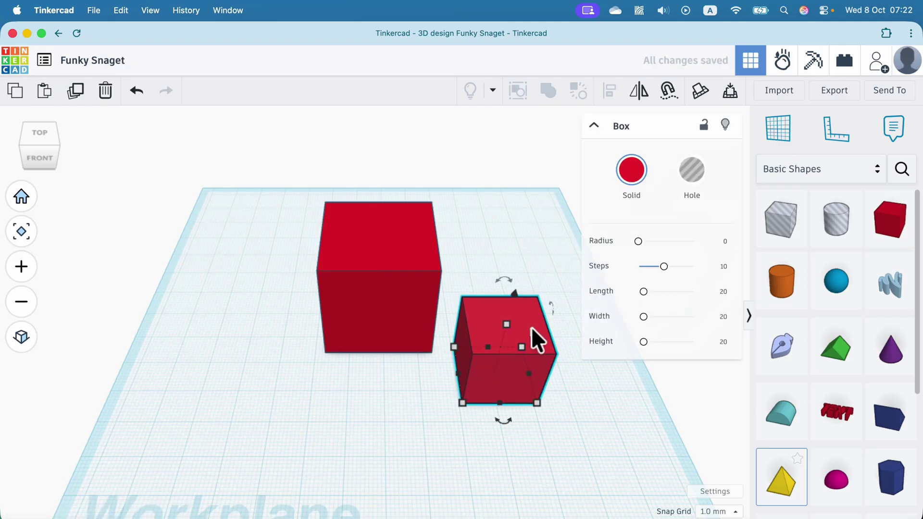
pyautogui.moveTo(532, 326); pyautogui.dragTo(476, 307)
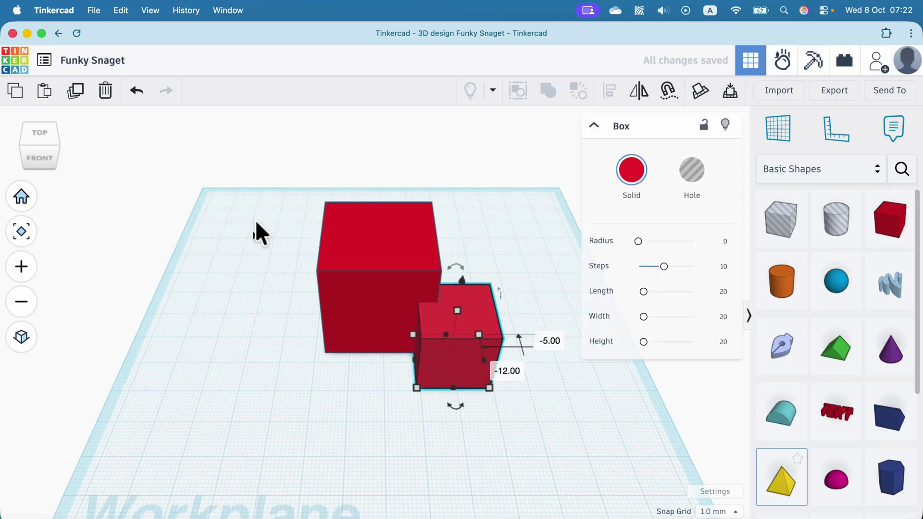
# Step: Select both boxes and group them into one solid union
pyautogui.moveTo(258, 199); pyautogui.dragTo(563, 424)
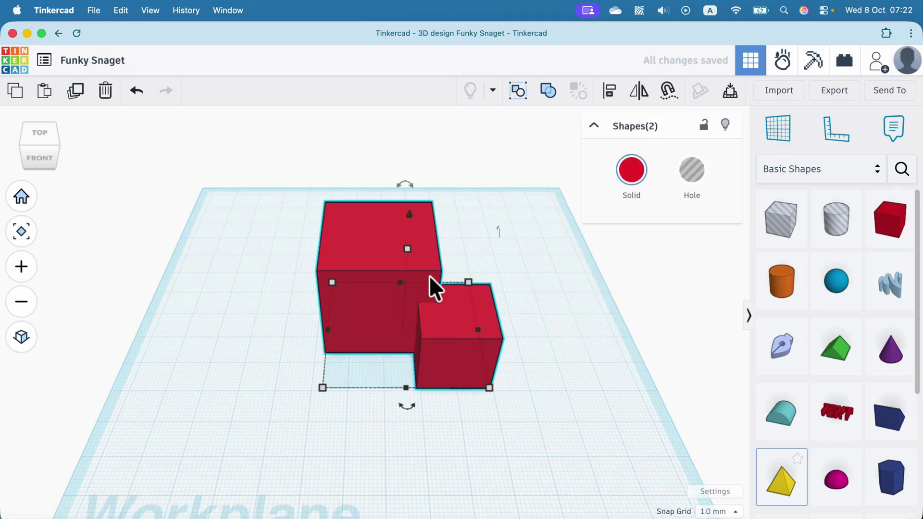
pyautogui.click(550, 91)
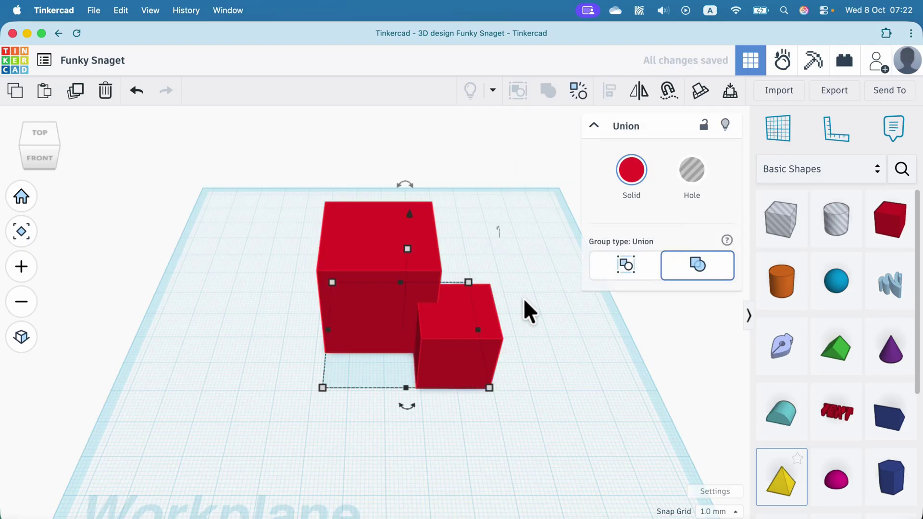
pyautogui.click(569, 371)
pyautogui.click(377, 298)
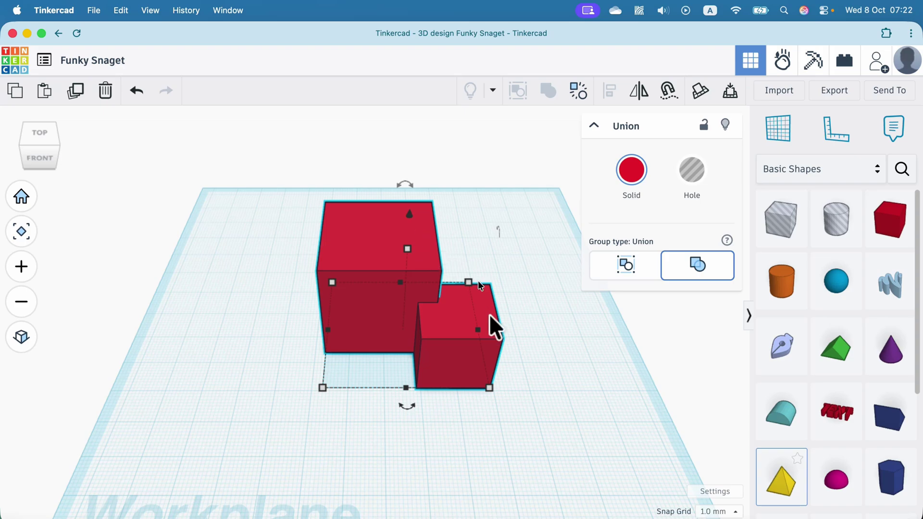
# Step: Ungroup, turn the small box into a hole and position it over the cube's front corner
pyautogui.click(580, 84)
pyautogui.click(559, 425)
pyautogui.click(483, 343)
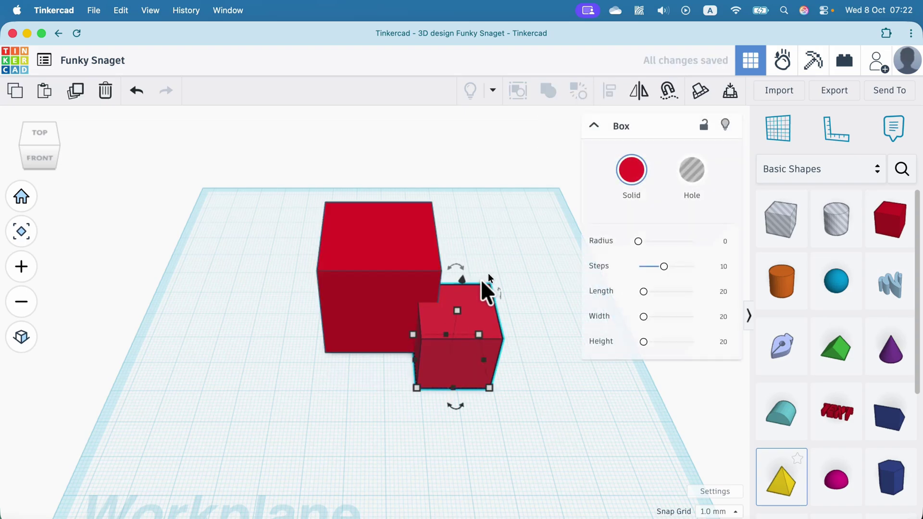
pyautogui.click(690, 169)
pyautogui.moveTo(463, 277)
pyautogui.mouseDown()
pyautogui.moveTo(462, 225)
pyautogui.moveTo(463, 276)
pyautogui.mouseUp()
pyautogui.moveTo(504, 319); pyautogui.dragTo(445, 280)
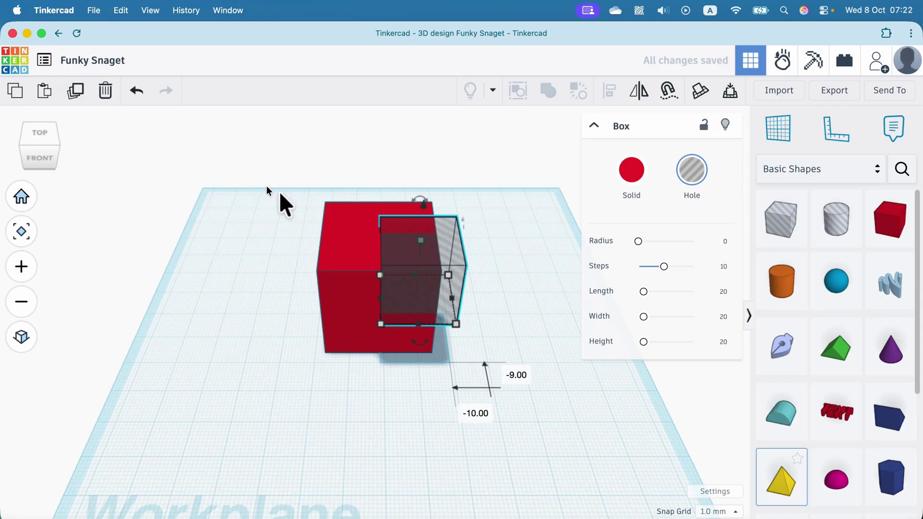
# Step: Group the hole box with the cube to cut the corner notch
pyautogui.moveTo(267, 189); pyautogui.dragTo(541, 331)
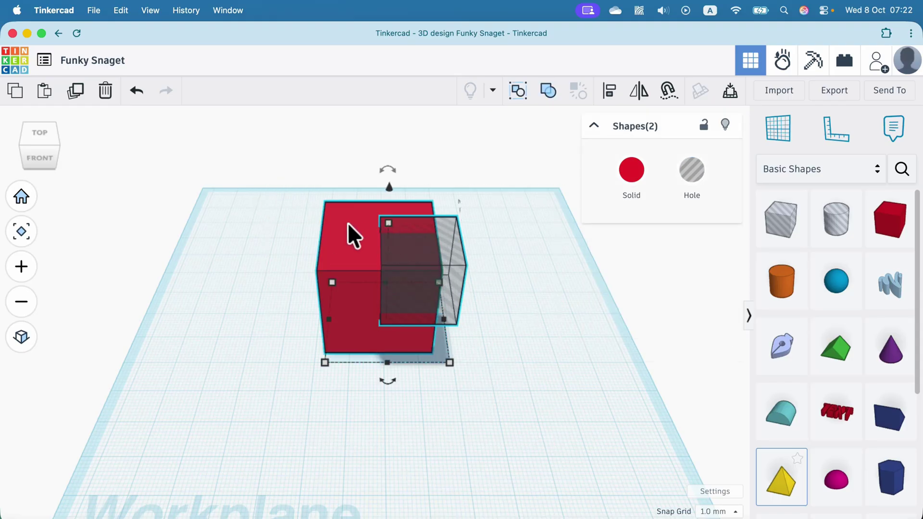
pyautogui.click(546, 93)
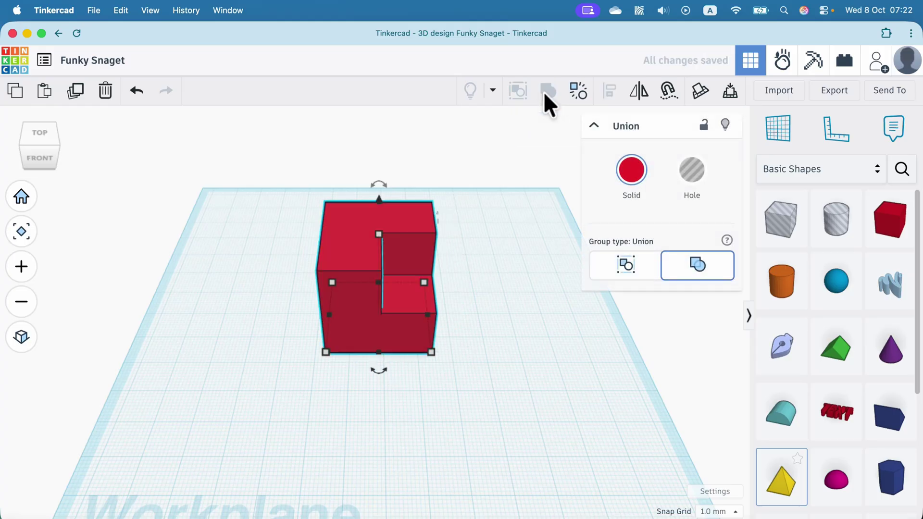
pyautogui.click(531, 307)
pyautogui.click(47, 138)
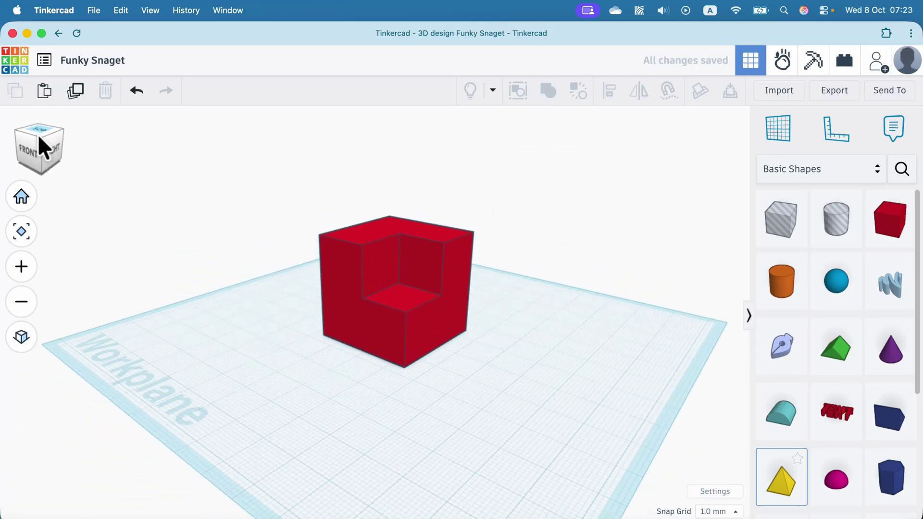
pyautogui.scroll(3, 420, 275)
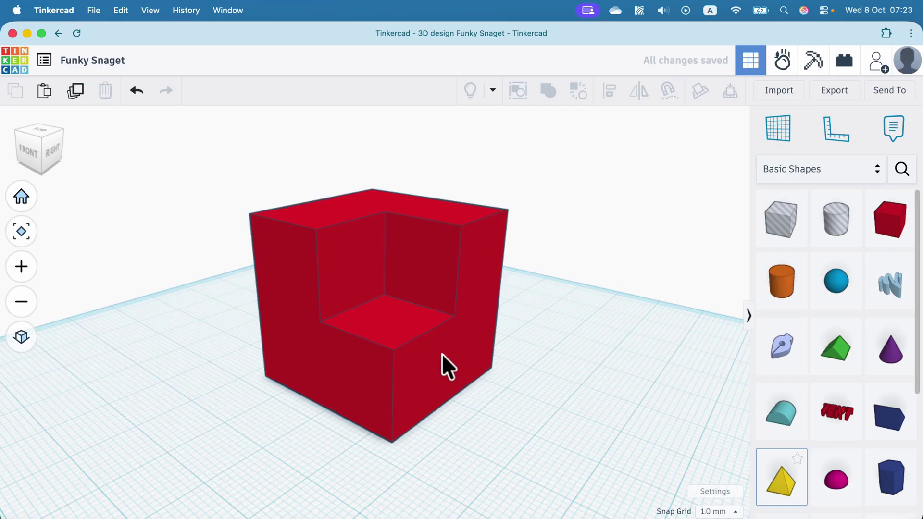
# Step: Undo the notch grouping and stretch the hole box to 59 across the cube
pyautogui.click(35, 153)
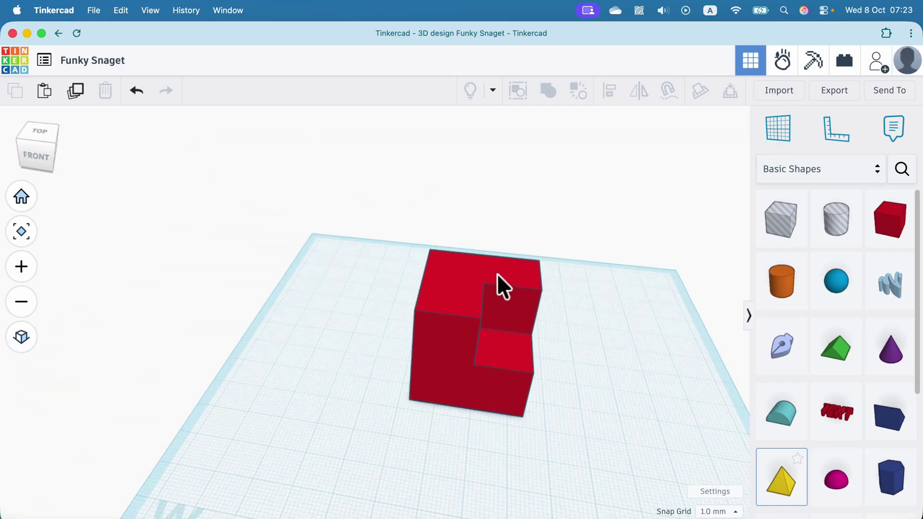
pyautogui.click(493, 279)
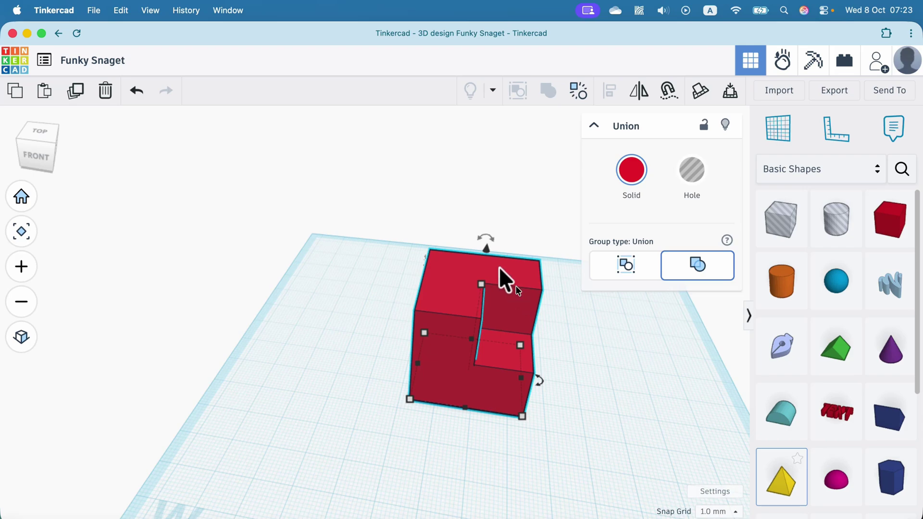
pyautogui.click(136, 91)
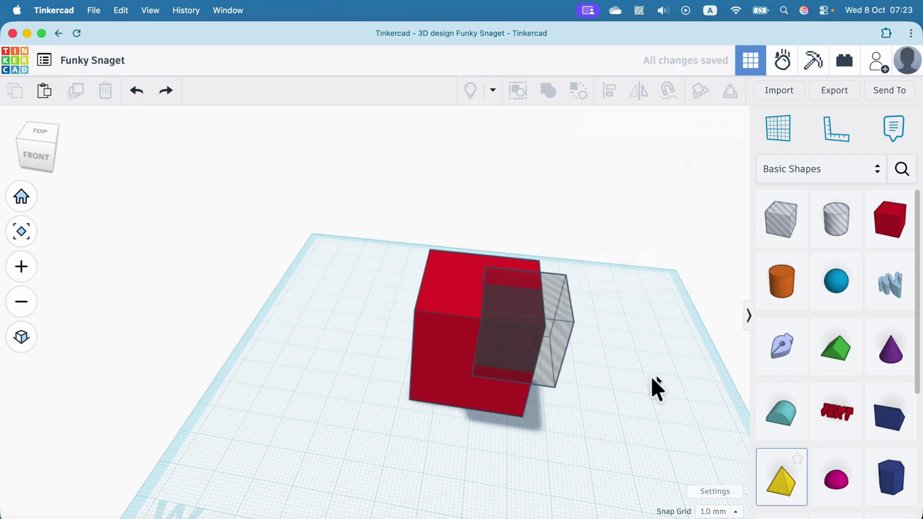
pyautogui.click(529, 302)
pyautogui.moveTo(529, 301); pyautogui.dragTo(377, 295)
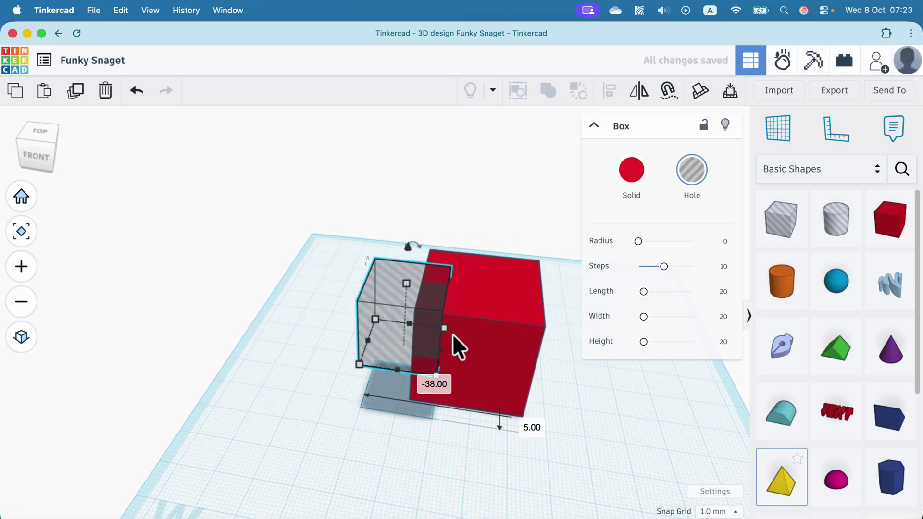
pyautogui.moveTo(447, 330); pyautogui.dragTo(593, 372)
# Step: From the Right view, align the hole box and group it with the cube into an L shape
pyautogui.click(45, 153)
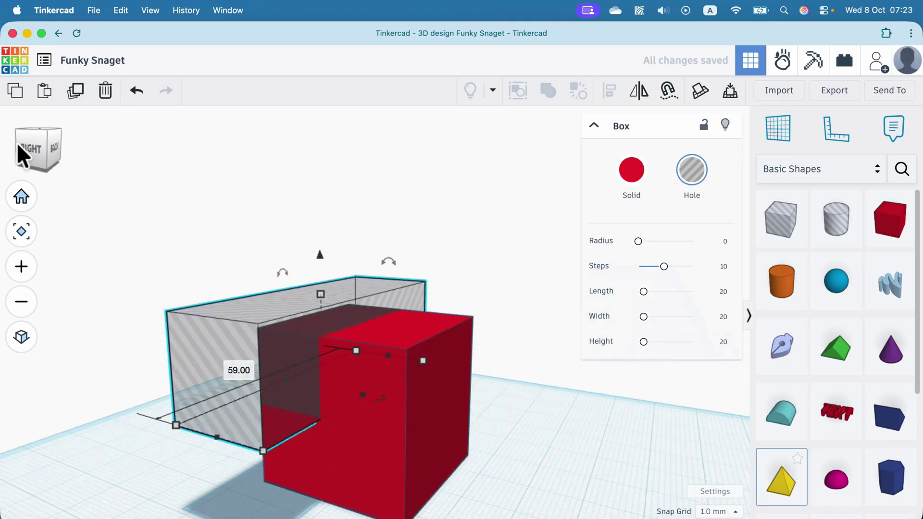
pyautogui.moveTo(372, 241); pyautogui.dragTo(350, 240)
pyautogui.moveTo(234, 157); pyautogui.dragTo(520, 398)
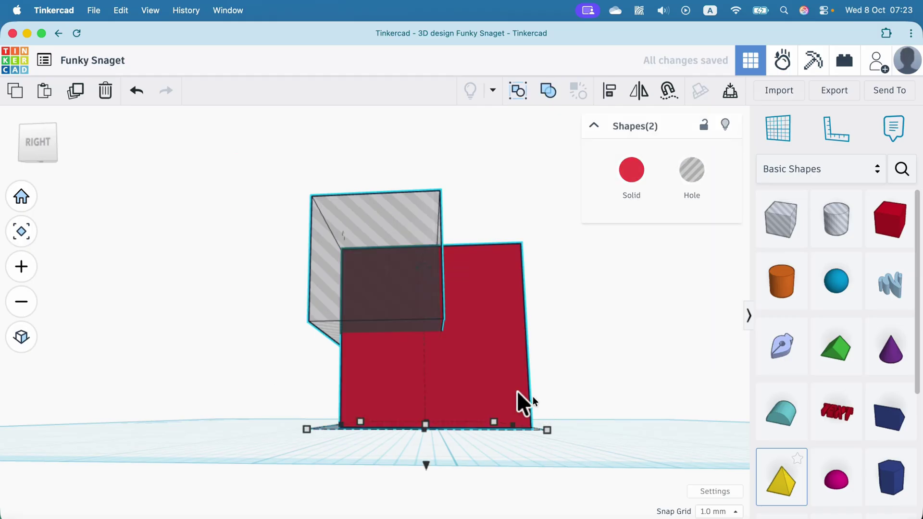
pyautogui.click(557, 101)
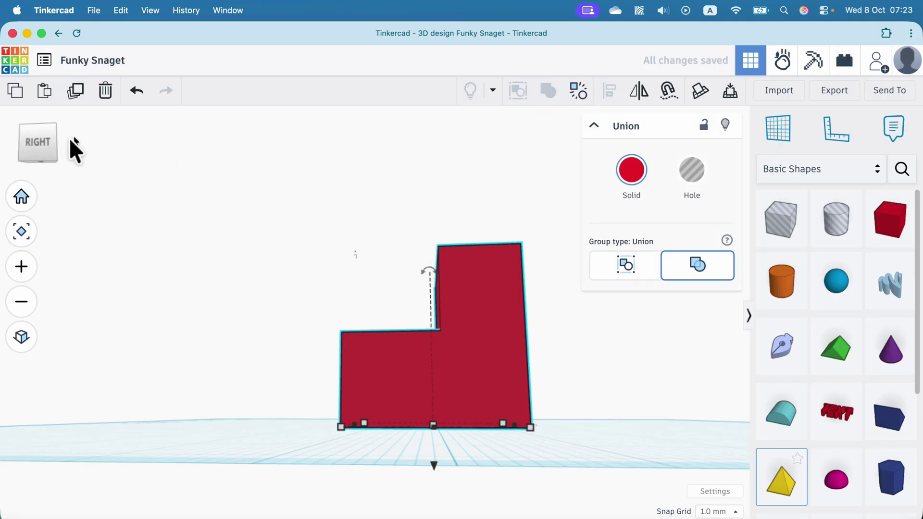
pyautogui.moveTo(50, 142); pyautogui.dragTo(96, 154)
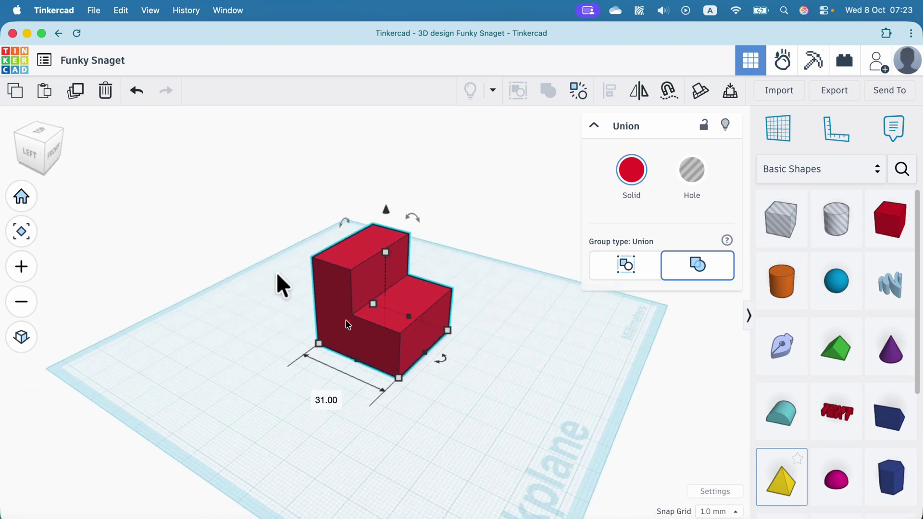
# Step: Drag the L-shaped block toward the back-left of the workplane
pyautogui.scroll(5, 350, 306)
pyautogui.scroll(-3, 352, 303)
pyautogui.scroll(-3, 353, 307)
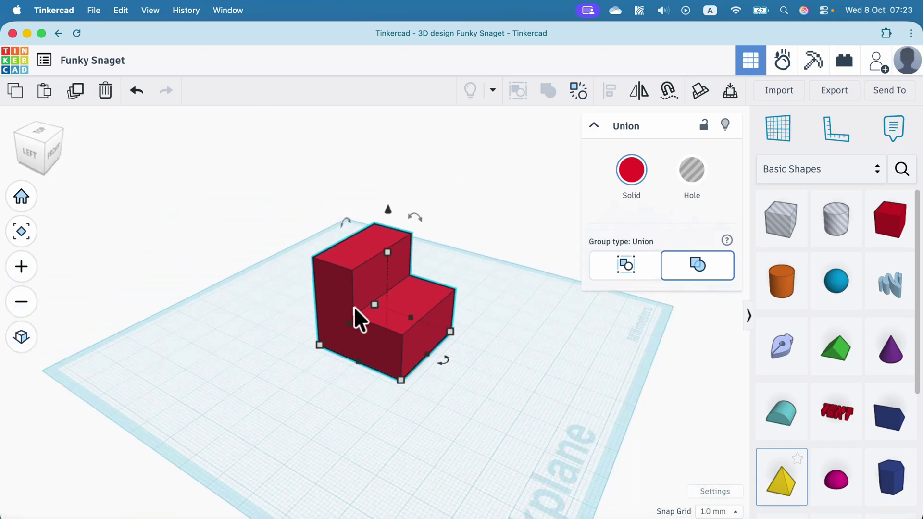
pyautogui.scroll(3, 354, 310)
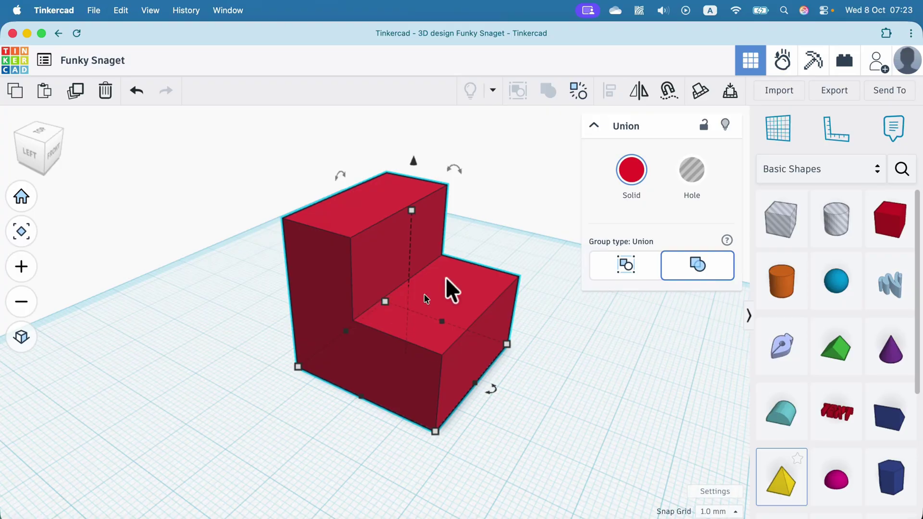
pyautogui.moveTo(375, 252); pyautogui.dragTo(330, 162)
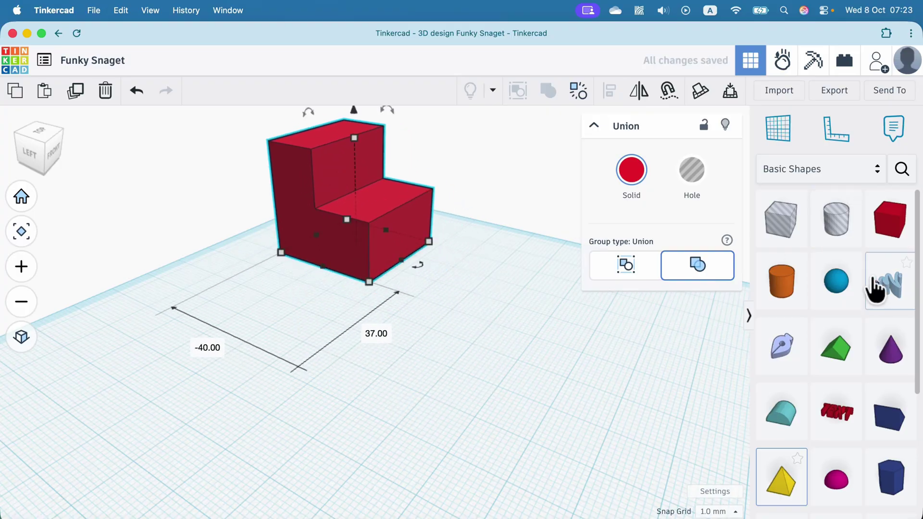
# Step: Browse the shape collections list, then return to Basic Shapes
pyautogui.scroll(-1, 827, 380)
pyautogui.scroll(-2, 826, 380)
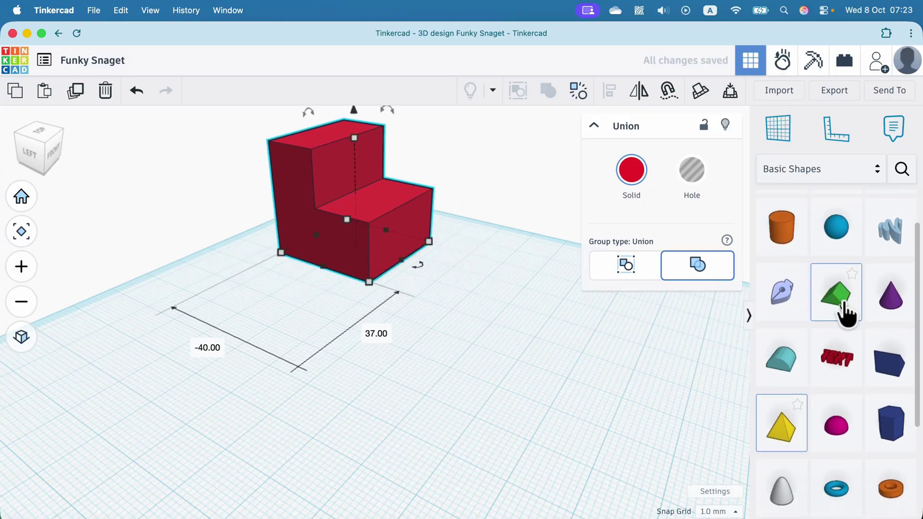
pyautogui.click(836, 173)
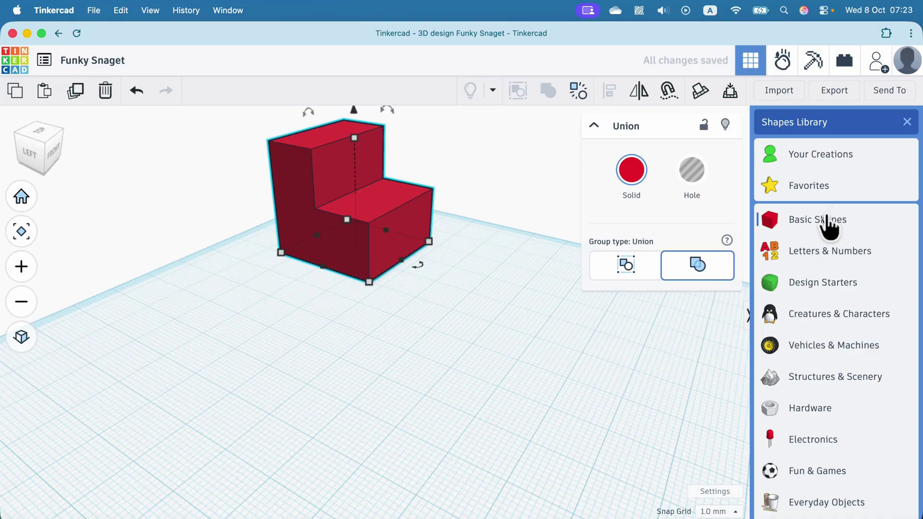
pyautogui.scroll(-4, 834, 422)
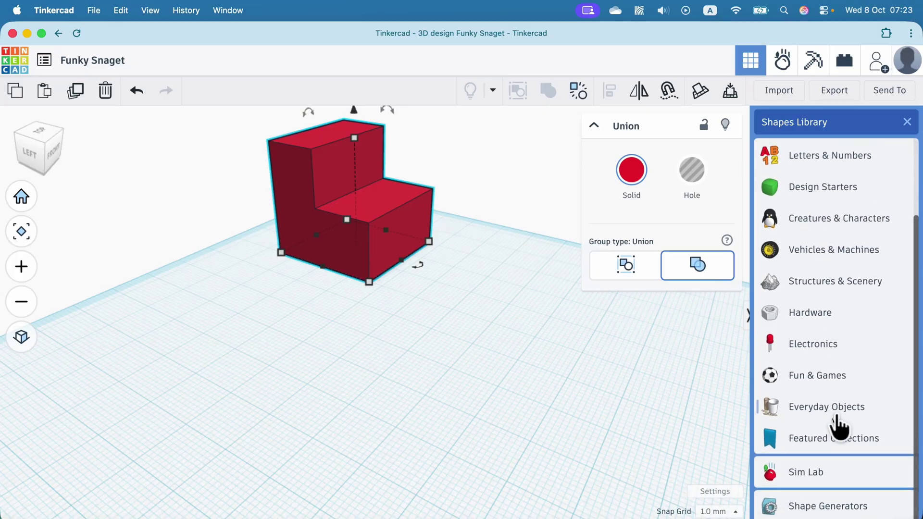
pyautogui.scroll(4, 835, 411)
pyautogui.click(841, 223)
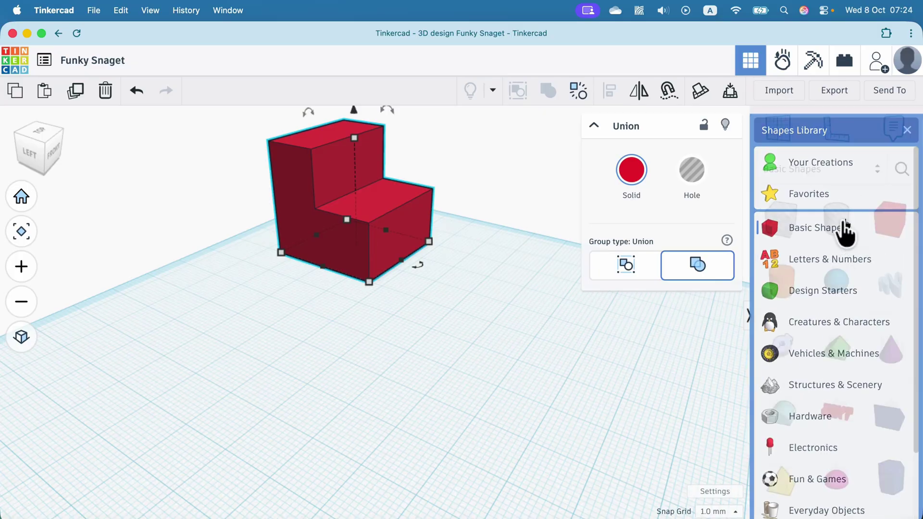
# Step: Add a cylinder and a sphere, sink the sphere 10 mm into it and make it a hole
pyautogui.moveTo(791, 274); pyautogui.dragTo(488, 288)
pyautogui.moveTo(844, 284); pyautogui.dragTo(472, 290)
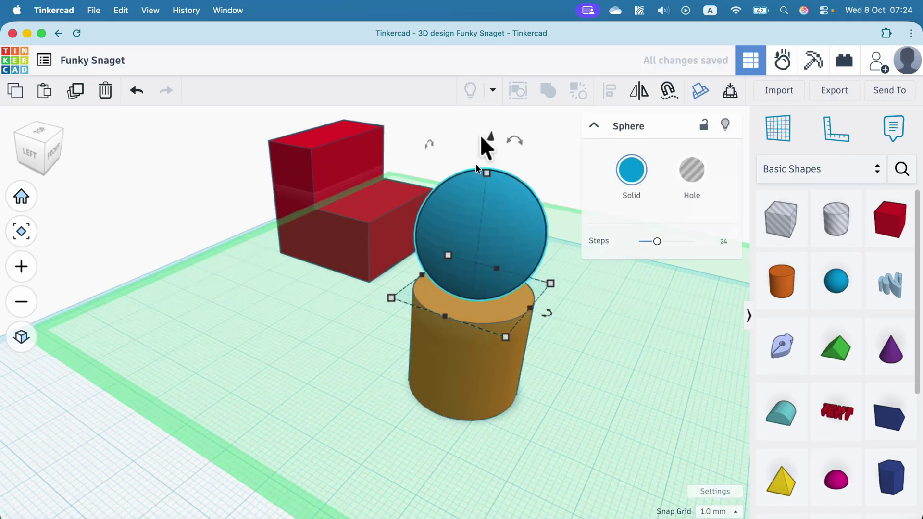
pyautogui.moveTo(491, 133); pyautogui.dragTo(483, 201)
pyautogui.moveTo(595, 430); pyautogui.dragTo(509, 257)
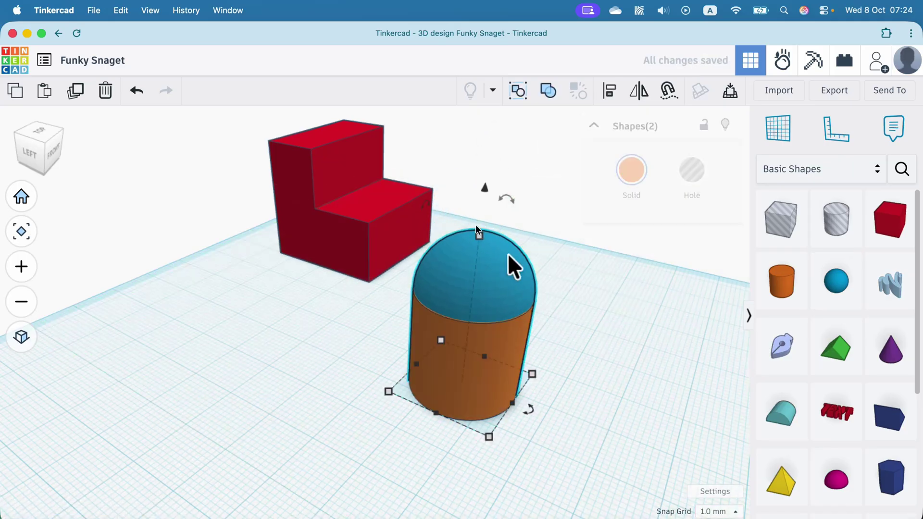
pyautogui.click(489, 269)
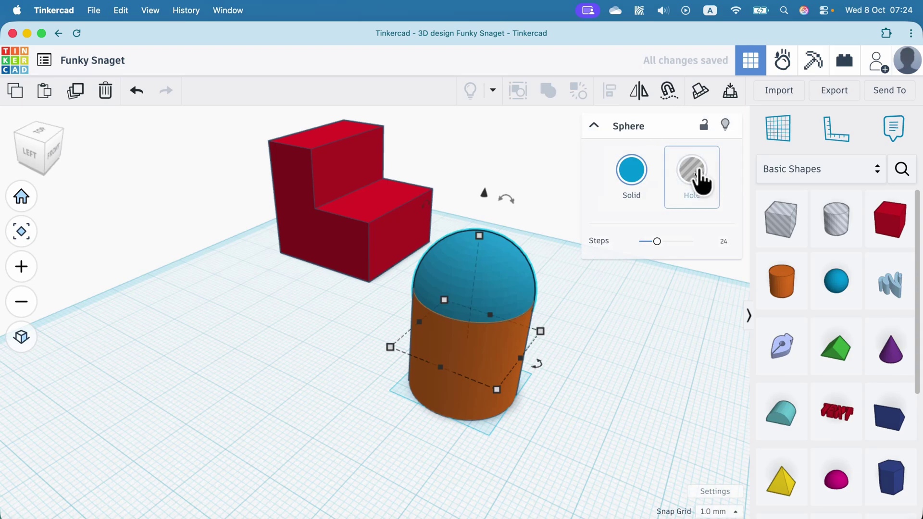
pyautogui.click(696, 173)
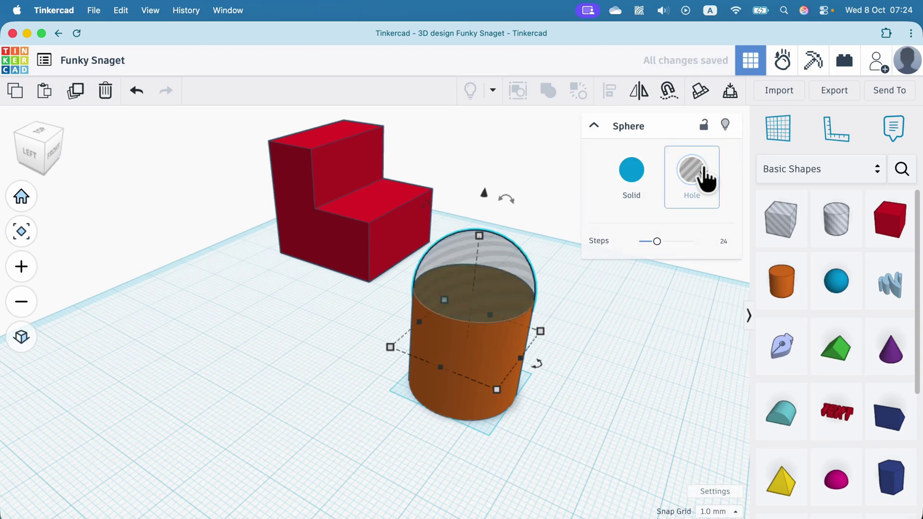
# Step: Group the hole sphere with the cylinder to hollow its top, then orbit to inspect it
pyautogui.moveTo(608, 420); pyautogui.dragTo(496, 225)
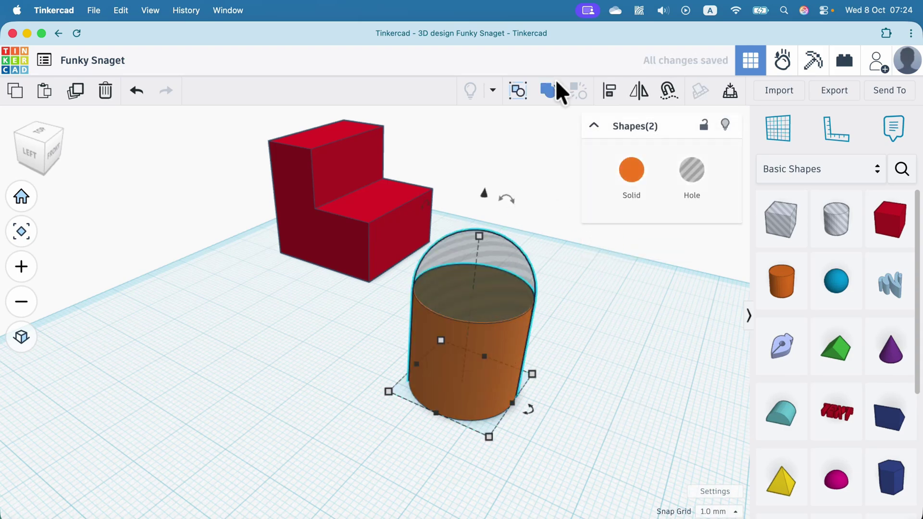
pyautogui.click(547, 91)
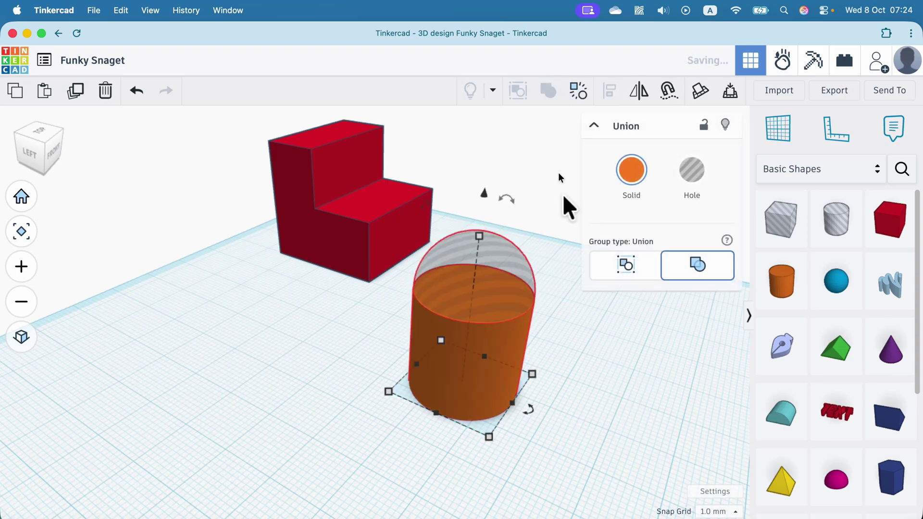
pyautogui.click(48, 155)
pyautogui.moveTo(42, 159); pyautogui.dragTo(4, 151)
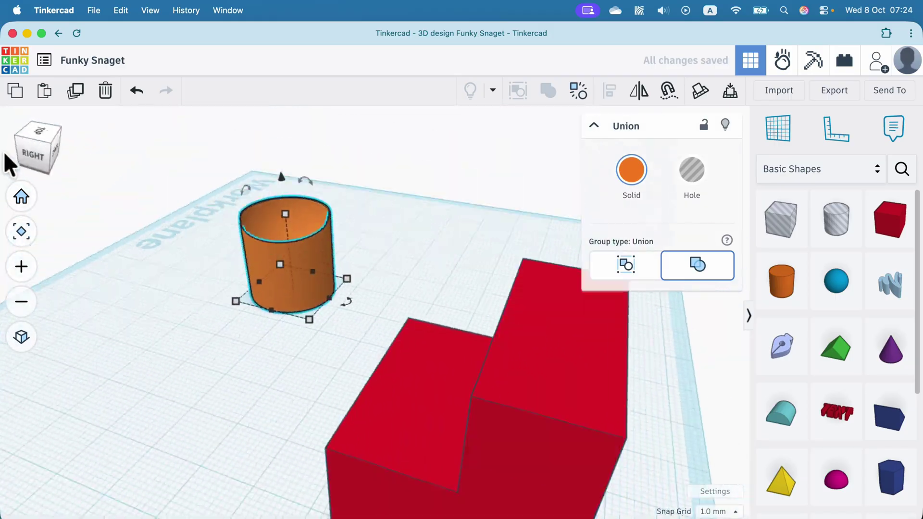
pyautogui.scroll(5, 200, 193)
pyautogui.scroll(-5, 297, 277)
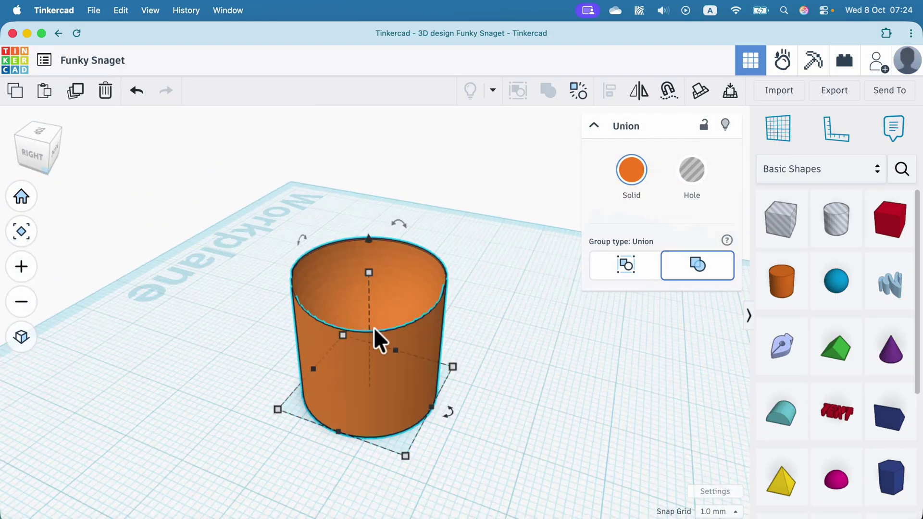
pyautogui.moveTo(36, 147); pyautogui.dragTo(50, 153)
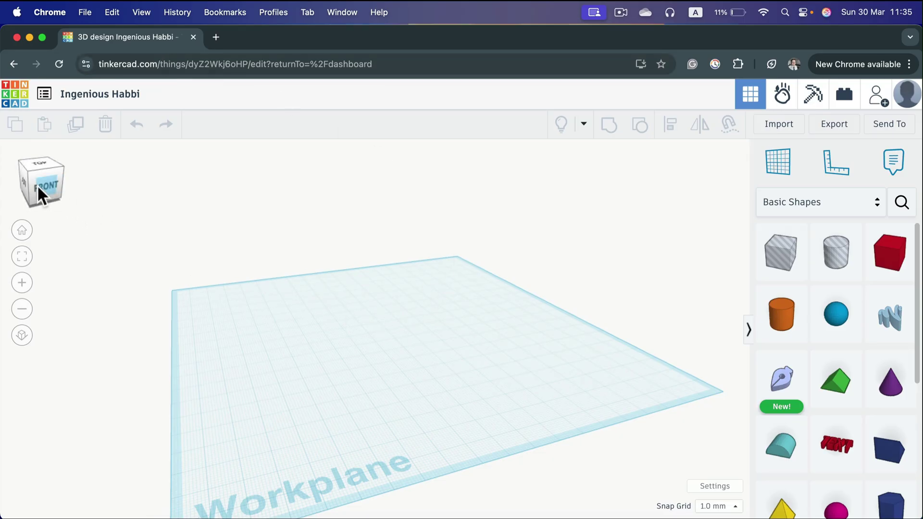
# Step: Install Tinkercad as a Chrome app from the address-bar install icon
pyautogui.moveTo(38, 188)
pyautogui.mouseDown()
pyautogui.moveTo(26, 187)
pyautogui.moveTo(39, 183)
pyautogui.mouseUp()
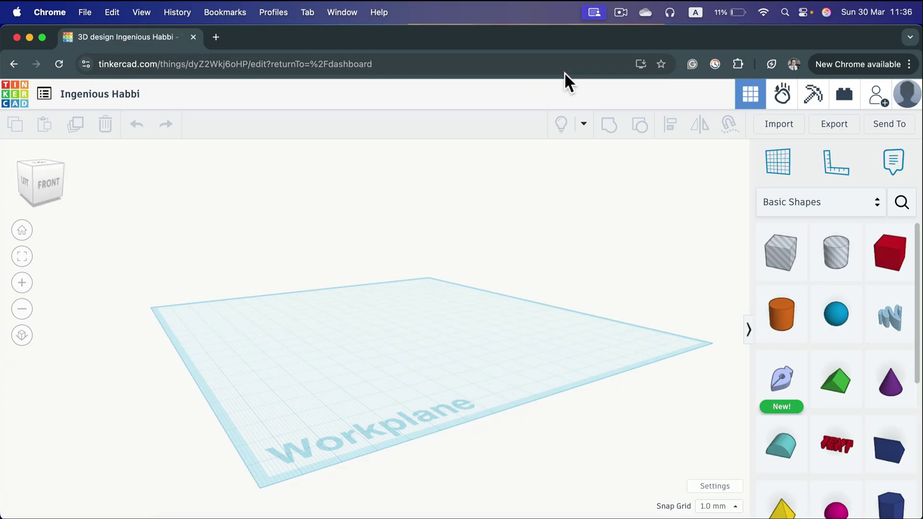
pyautogui.click(640, 63)
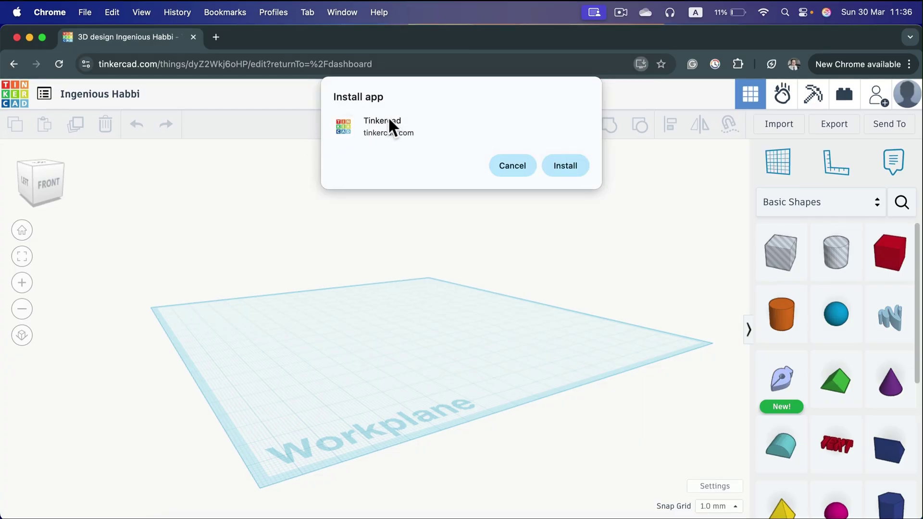
pyautogui.click(571, 164)
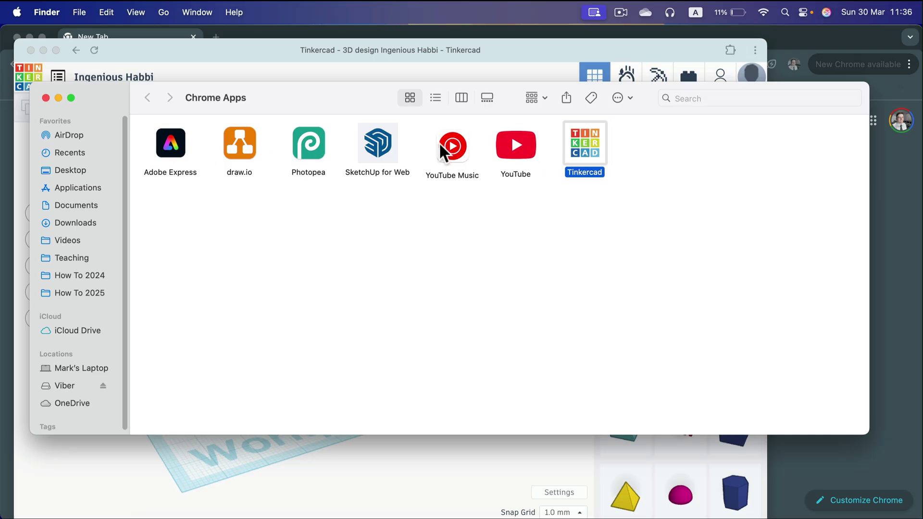
# Step: Close the Finder Chrome Apps window with Cmd+W
pyautogui.press('super+w')
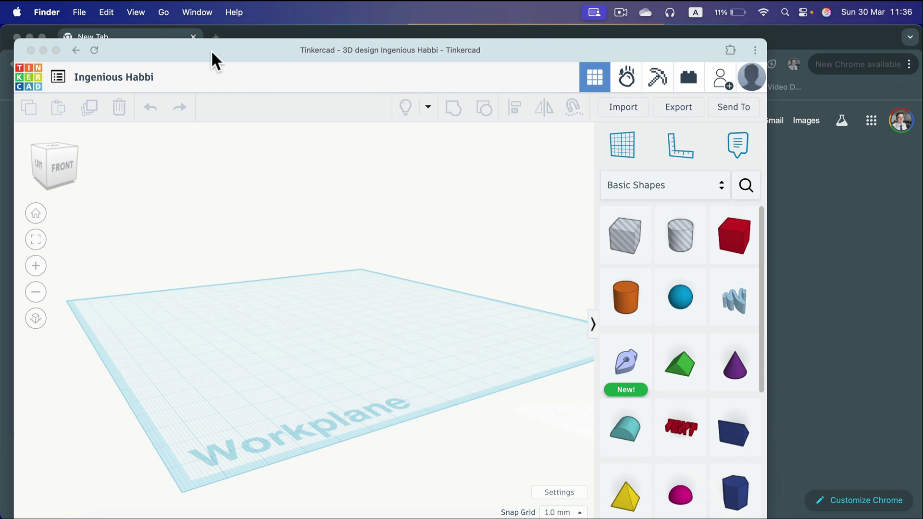
# Step: Drag the Tinkercad app window by its title bar a little to the right
pyautogui.moveTo(212, 50); pyautogui.dragTo(238, 48)
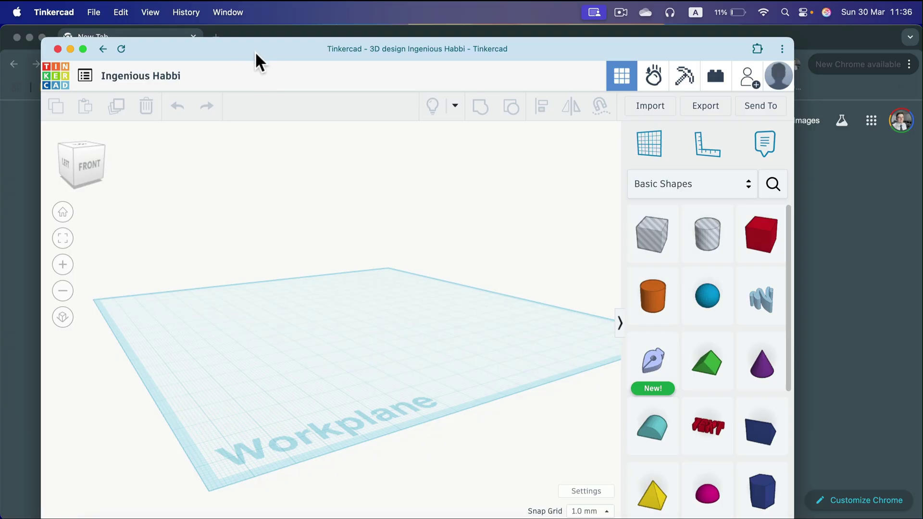
pyautogui.moveTo(253, 49); pyautogui.dragTo(270, 49)
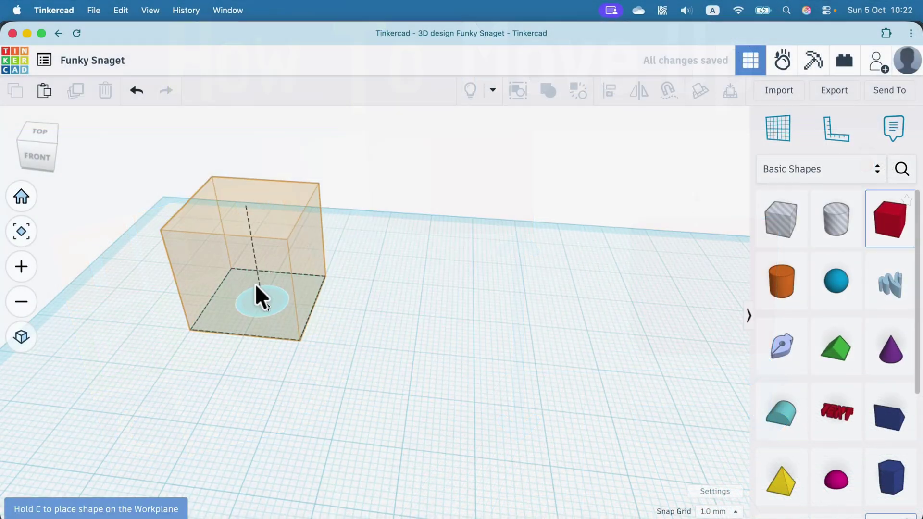
# Step: Place two red boxes side by side on the workplane
pyautogui.click(255, 286)
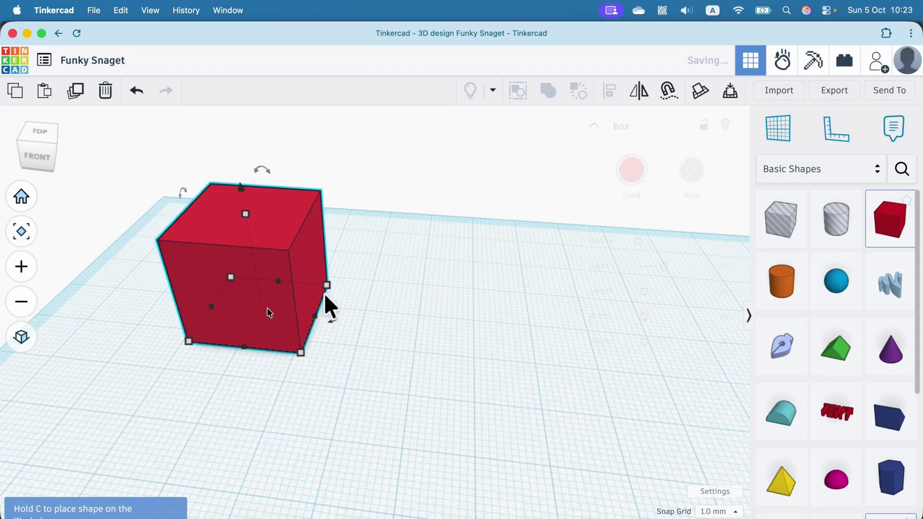
pyautogui.click(882, 222)
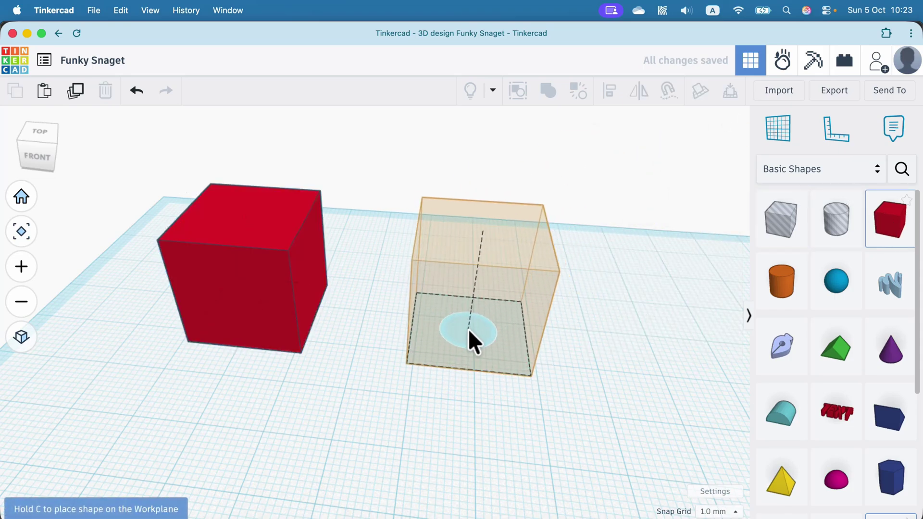
pyautogui.click(468, 328)
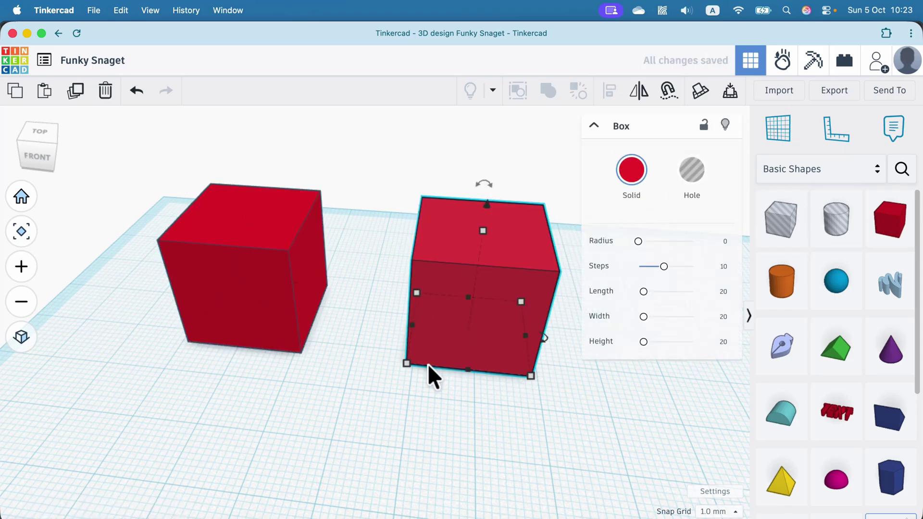
# Step: Lift the left box off the workplane and set its elevation to 33 mm
pyautogui.click(241, 205)
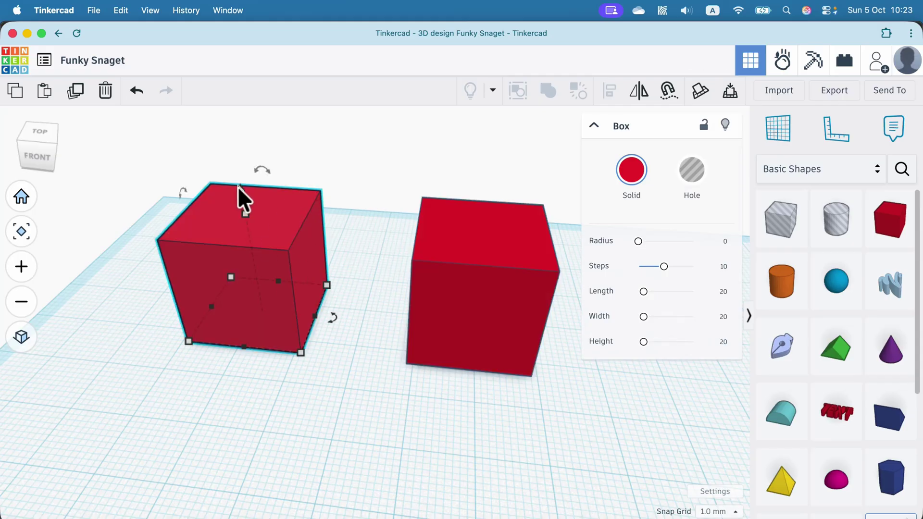
pyautogui.moveTo(246, 215)
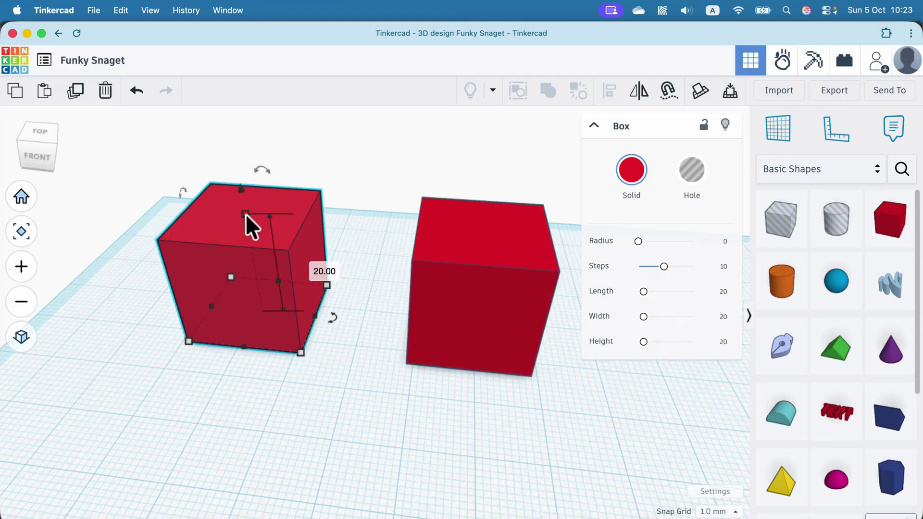
pyautogui.moveTo(246, 214); pyautogui.dragTo(232, 122)
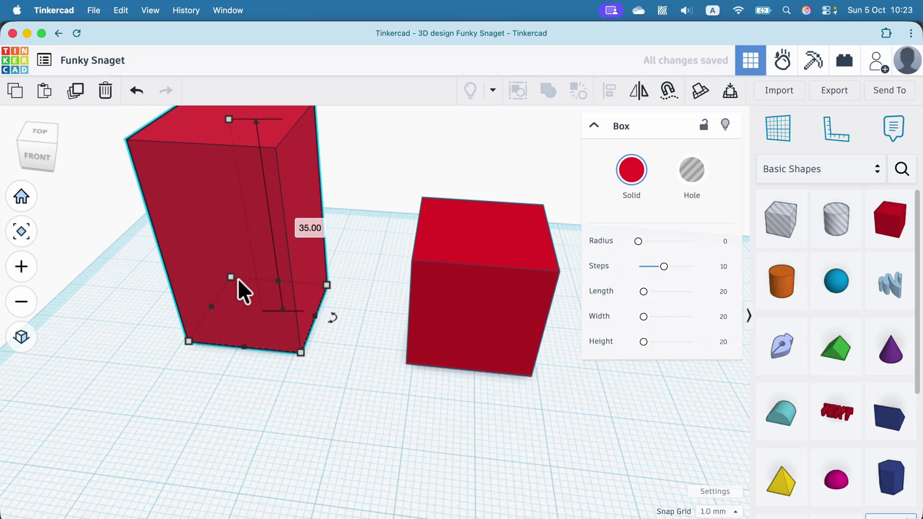
pyautogui.click(137, 90)
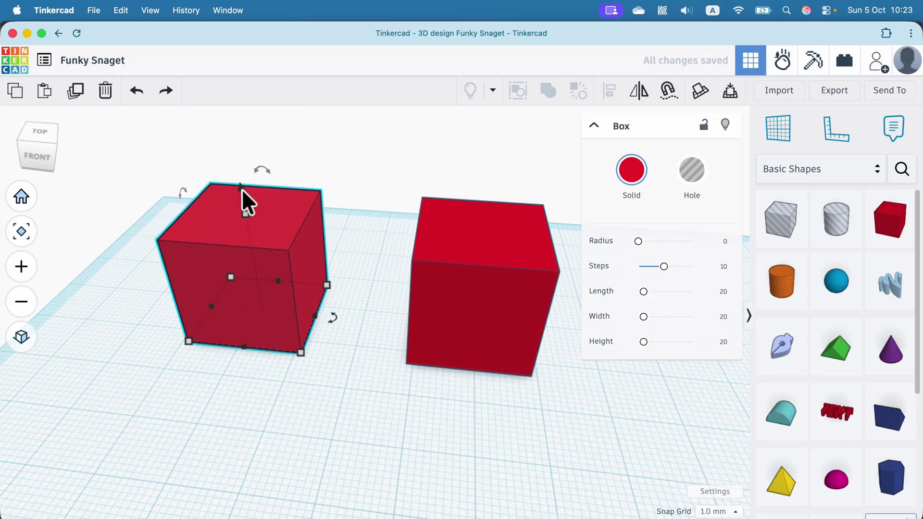
pyautogui.moveTo(241, 188); pyautogui.dragTo(229, 107)
pyautogui.click(377, 251)
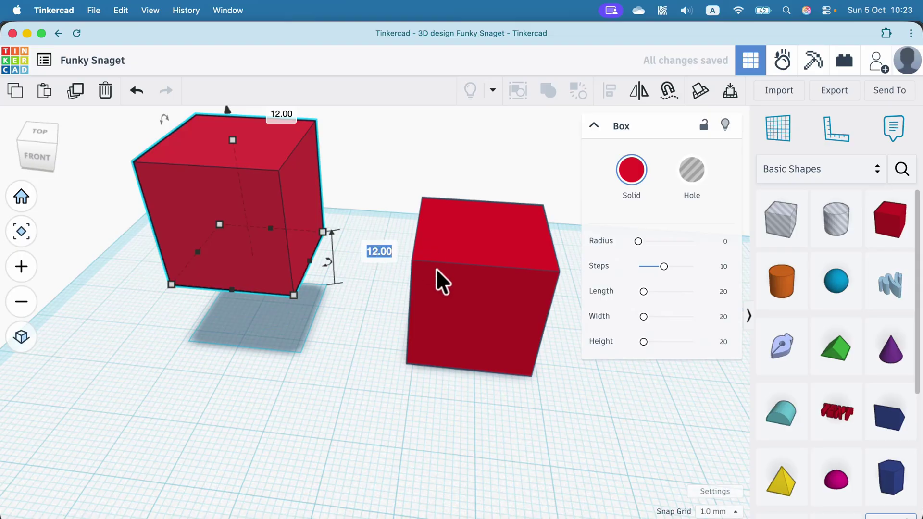
pyautogui.write('33')
pyautogui.press('Return')
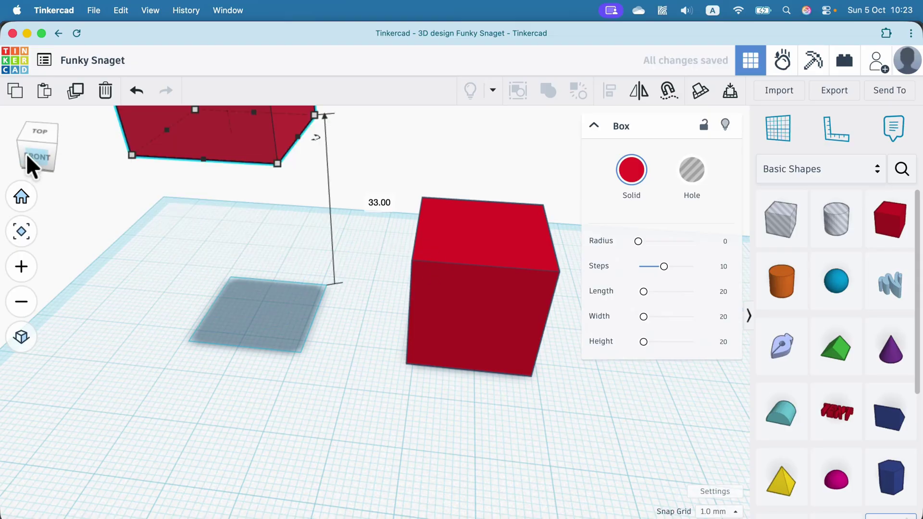
pyautogui.click(36, 152)
# Step: Sink the right cube to -7 mm, then raise it 14 mm above the workplane
pyautogui.moveTo(38, 149)
pyautogui.mouseDown()
pyautogui.moveTo(31, 154)
pyautogui.moveTo(58, 165)
pyautogui.moveTo(53, 158)
pyautogui.mouseUp()
pyautogui.click(342, 248)
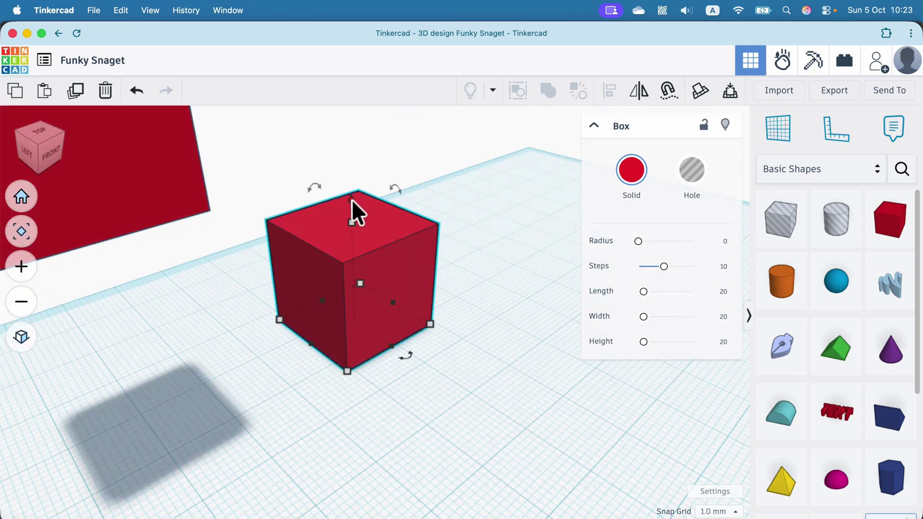
pyautogui.click(56, 150)
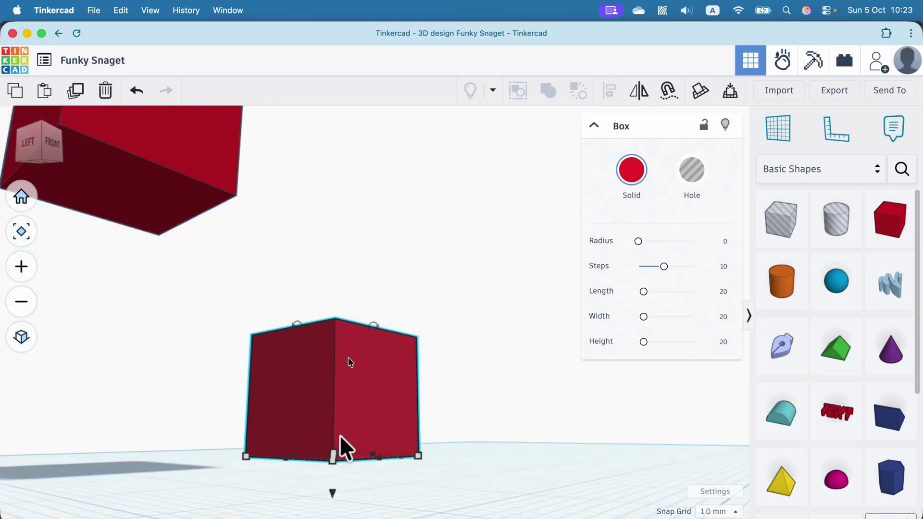
pyautogui.moveTo(333, 491); pyautogui.dragTo(332, 515)
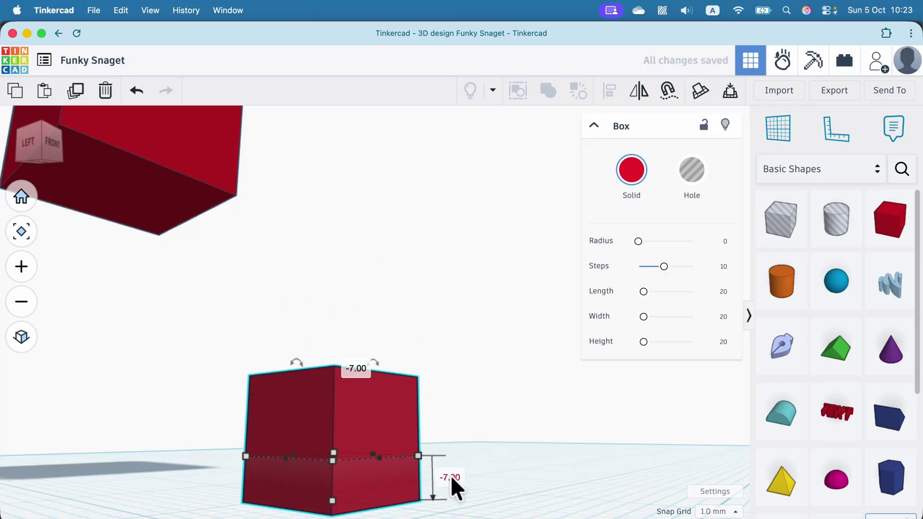
pyautogui.click(49, 144)
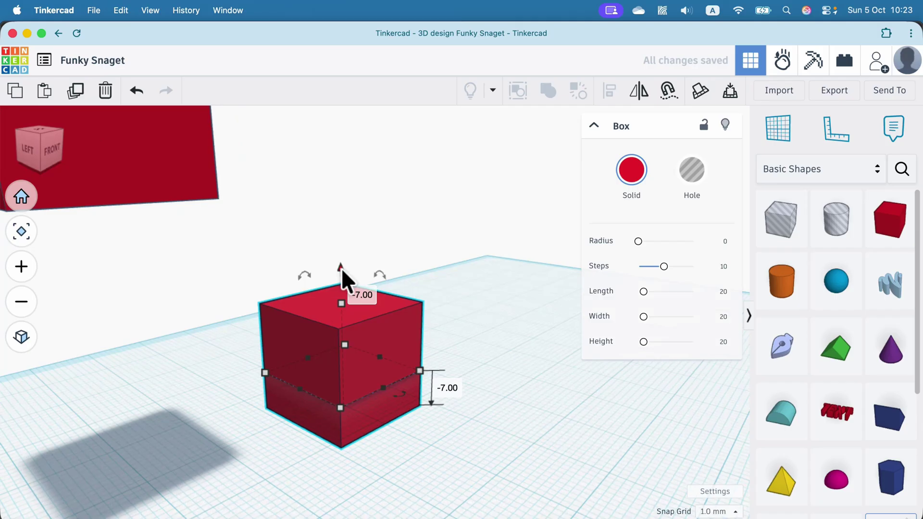
pyautogui.moveTo(341, 268); pyautogui.dragTo(330, 147)
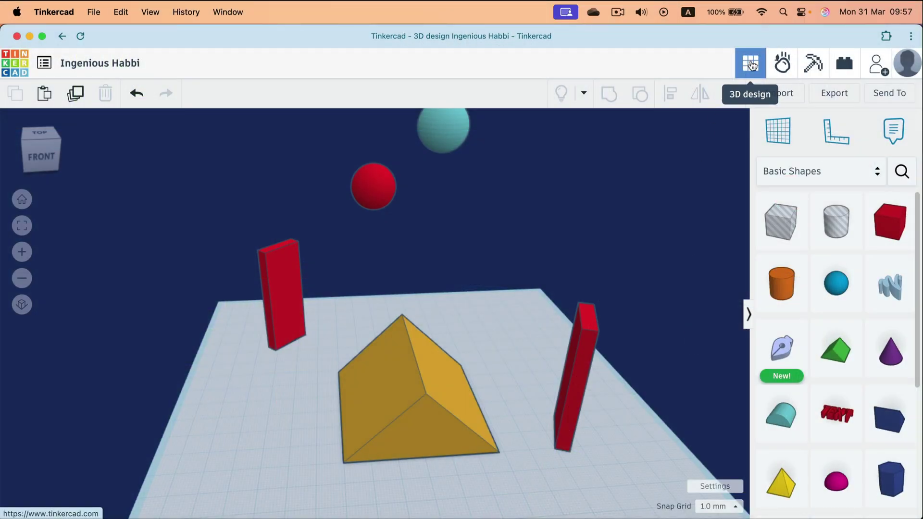
# Step: Switch the design into Sim Lab and select the left tall red box
pyautogui.click(784, 67)
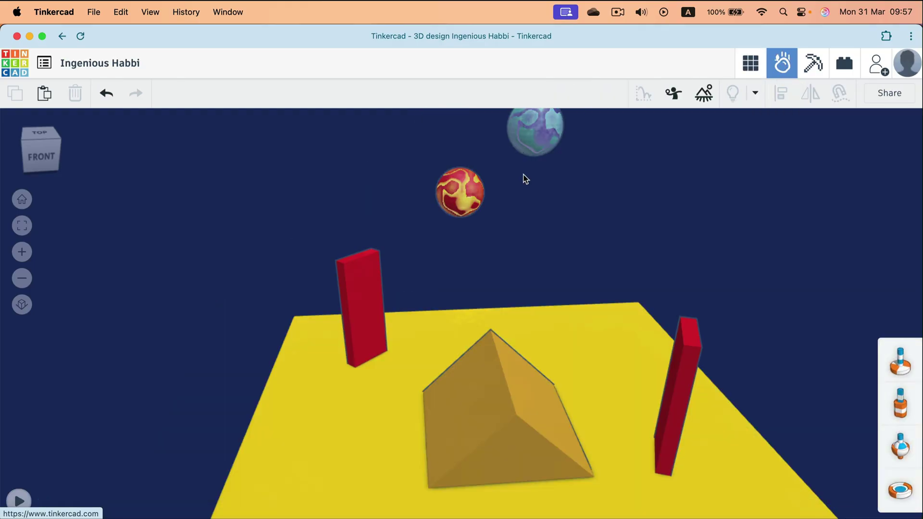
pyautogui.click(359, 276)
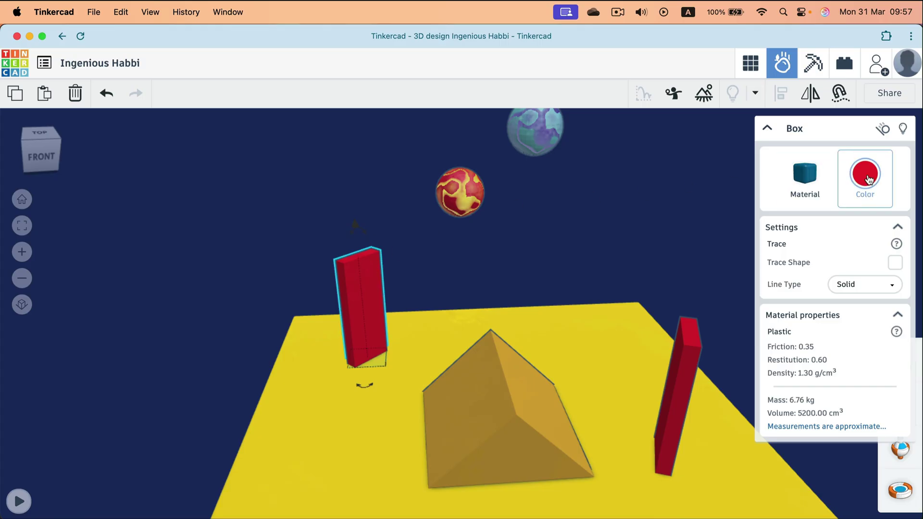
# Step: Colour the tall box with the blue preset
pyautogui.click(867, 179)
pyautogui.click(746, 301)
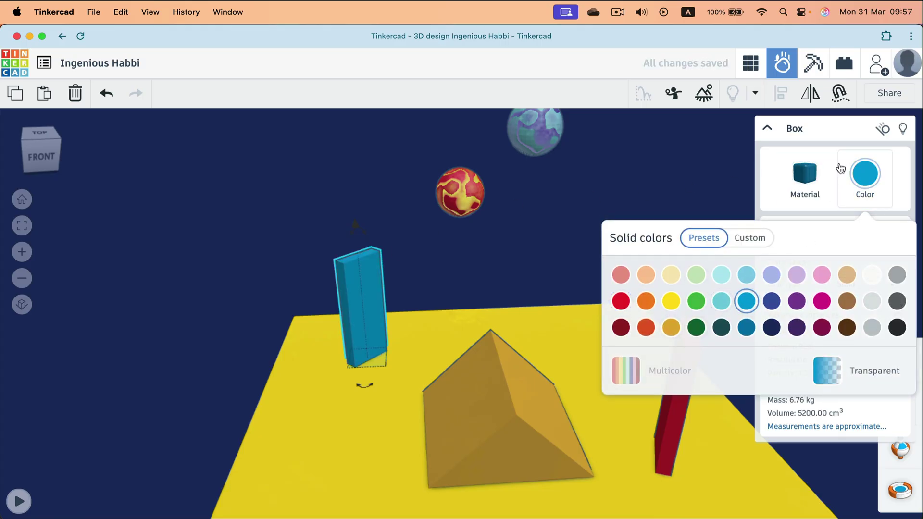
pyautogui.click(833, 150)
# Step: Set the box's material to Soft wood, after briefly trying Concrete
pyautogui.click(815, 168)
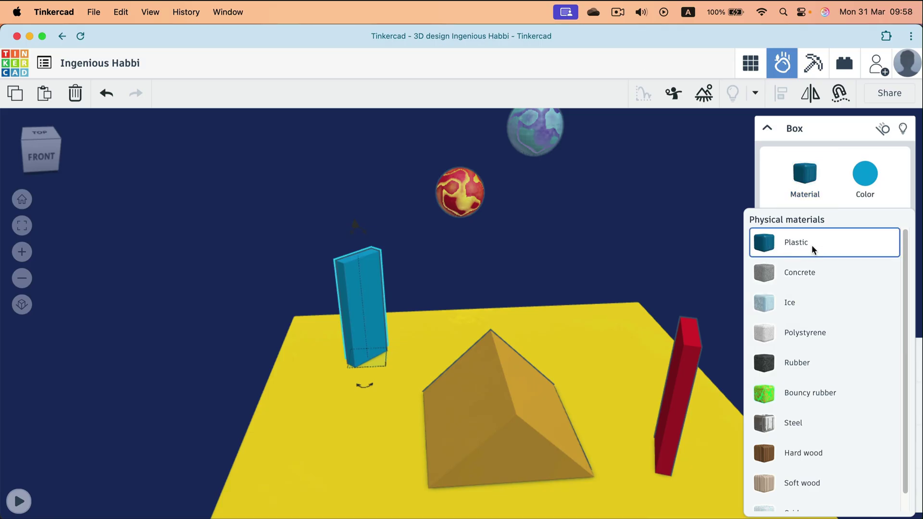
pyautogui.click(812, 272)
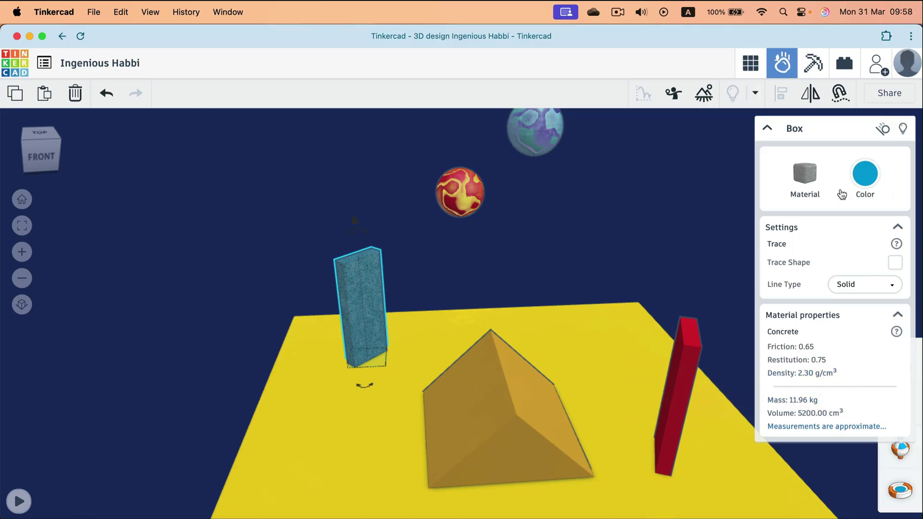
pyautogui.click(818, 174)
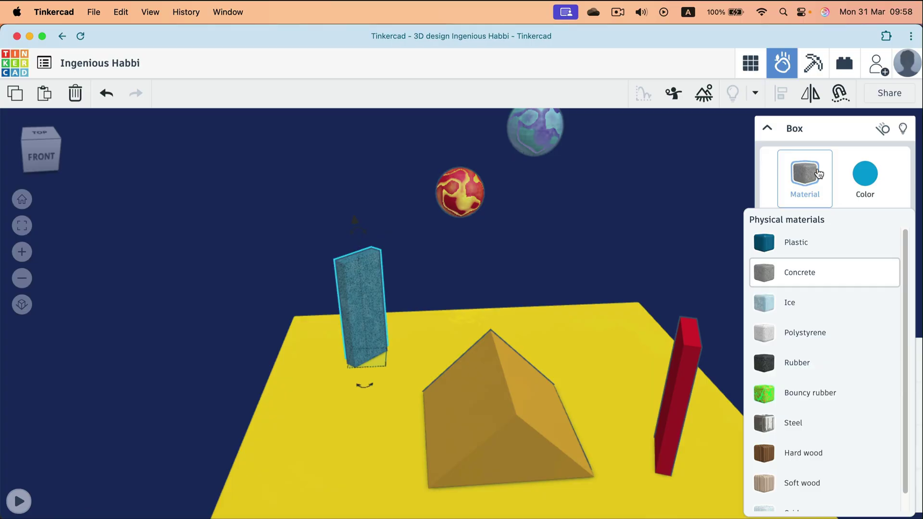
pyautogui.click(813, 482)
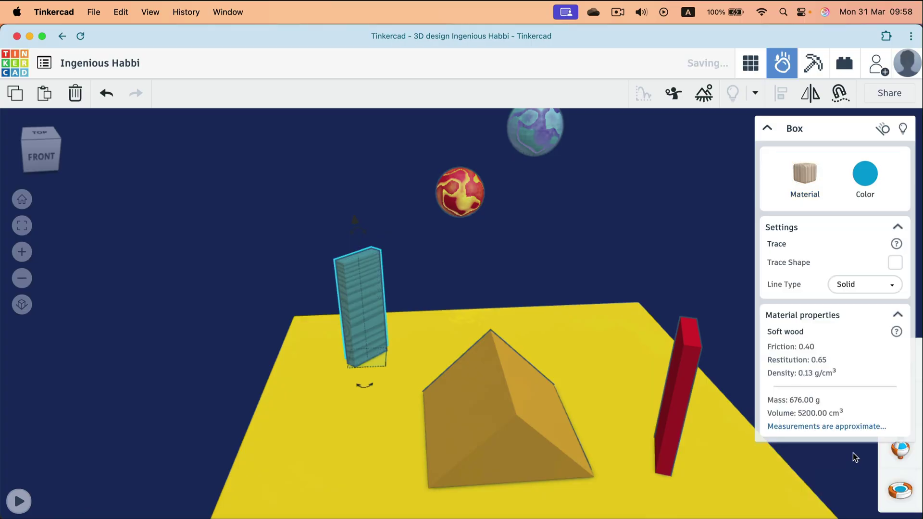
pyautogui.moveTo(793, 404)
# Step: Set the pink sphere's material to Steel and start the physics simulation
pyautogui.scroll(1, 547, 228)
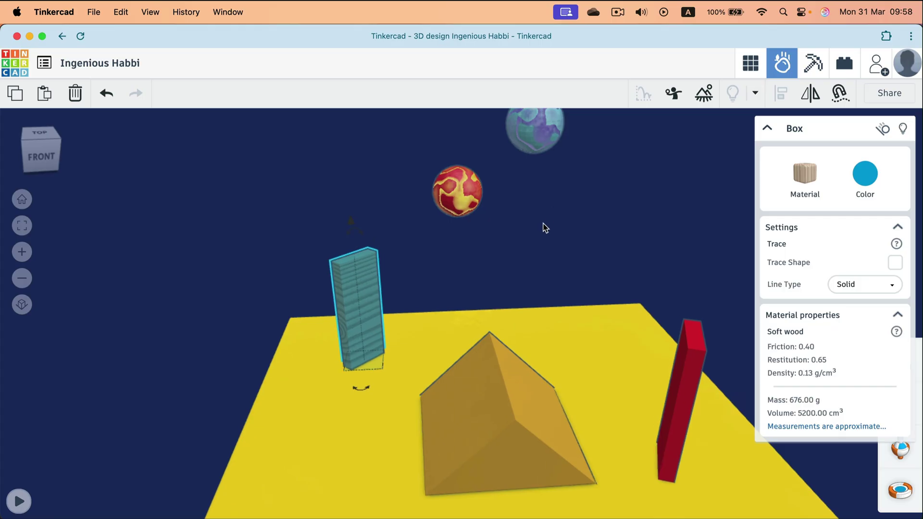
pyautogui.scroll(-3, 535, 244)
pyautogui.click(511, 128)
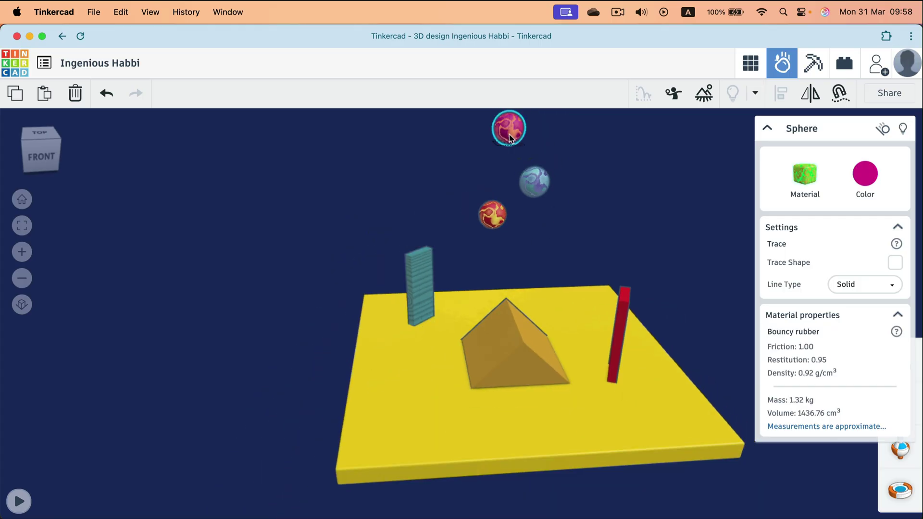
pyautogui.click(804, 174)
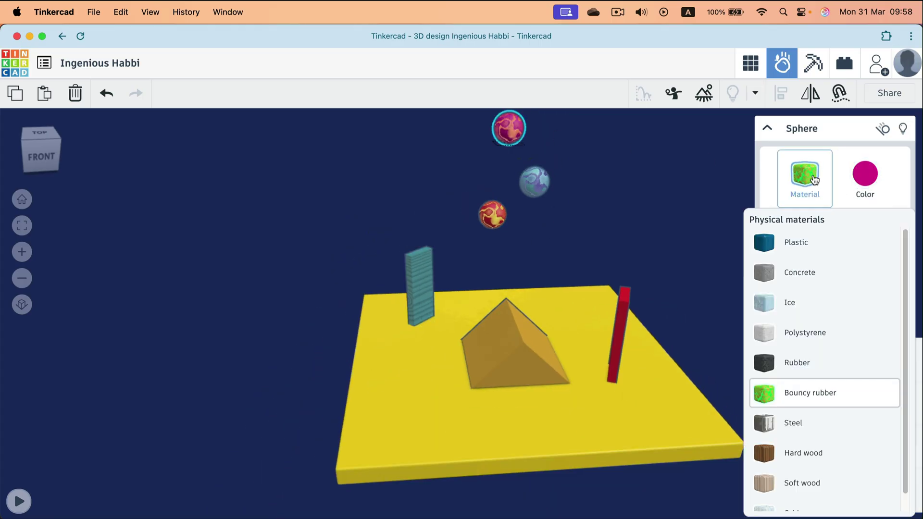
pyautogui.click(801, 414)
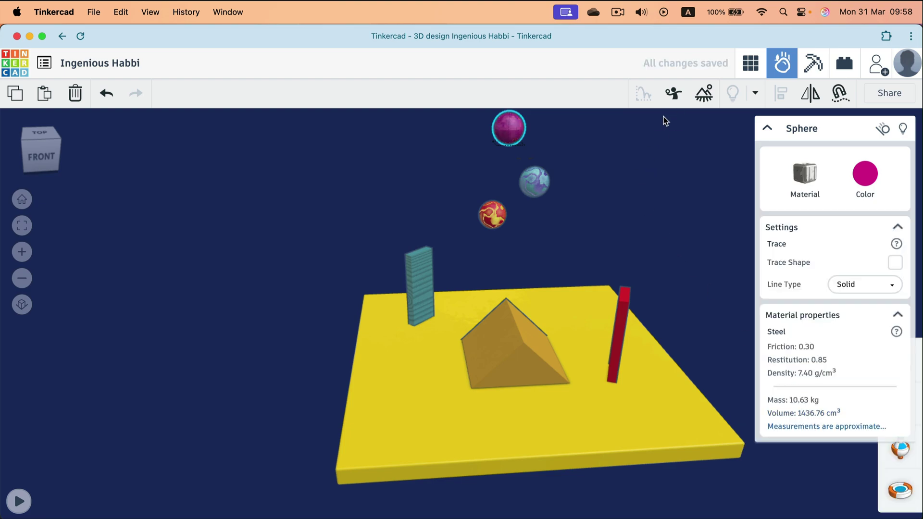
pyautogui.click(20, 501)
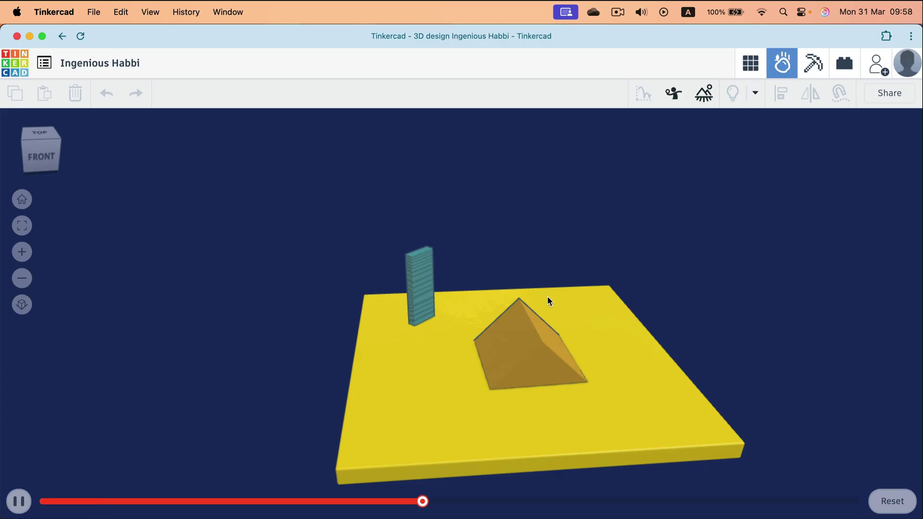
# Step: Reset the shapes via the design editor and back, then select the blue box and red sphere
pyautogui.click(748, 62)
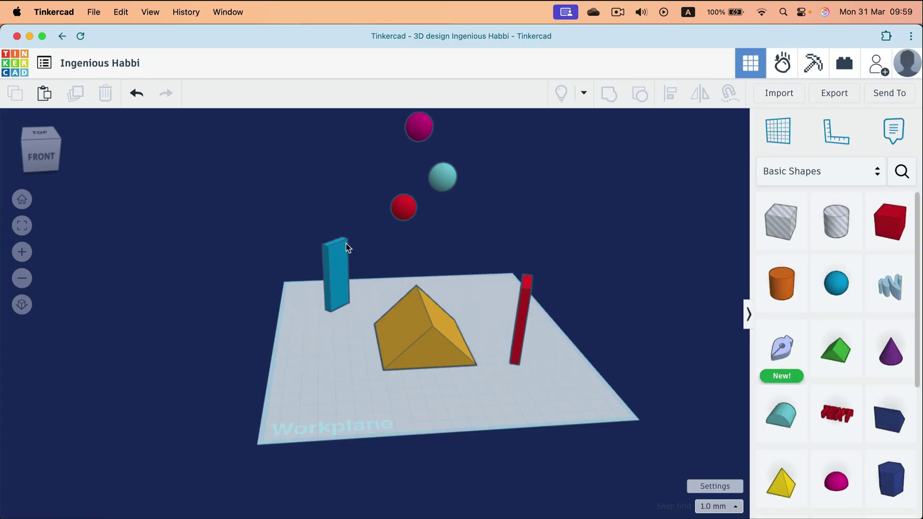
pyautogui.click(339, 265)
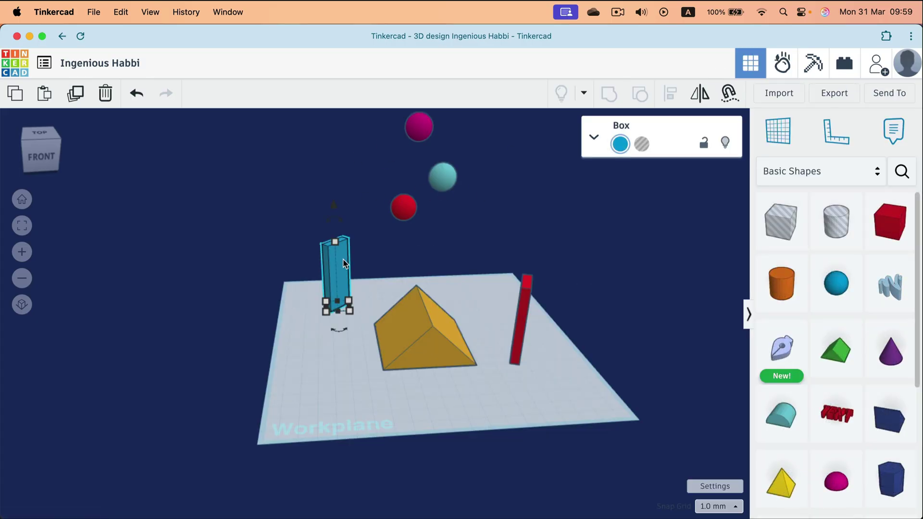
pyautogui.click(784, 65)
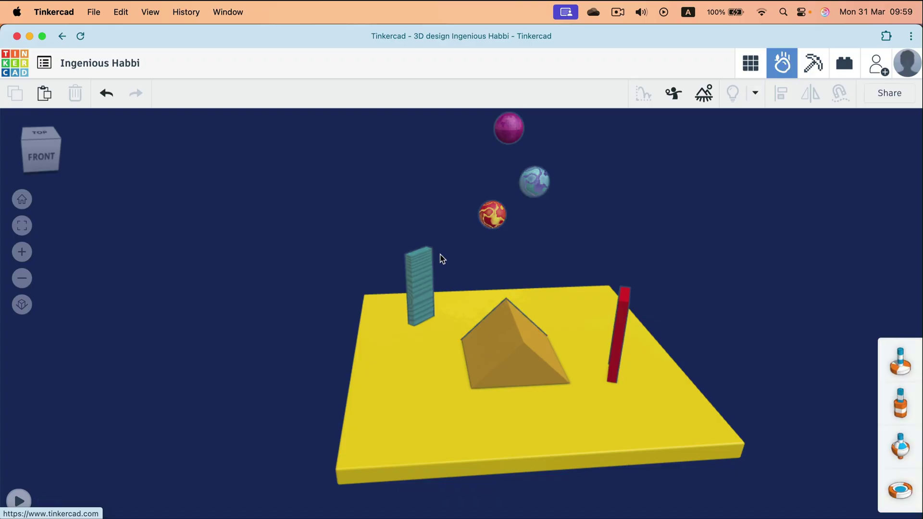
pyautogui.click(423, 276)
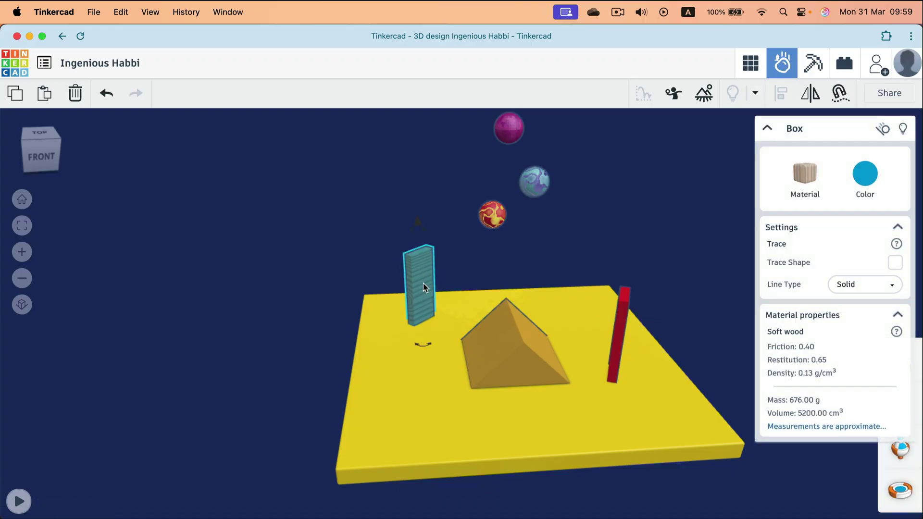
pyautogui.click(493, 215)
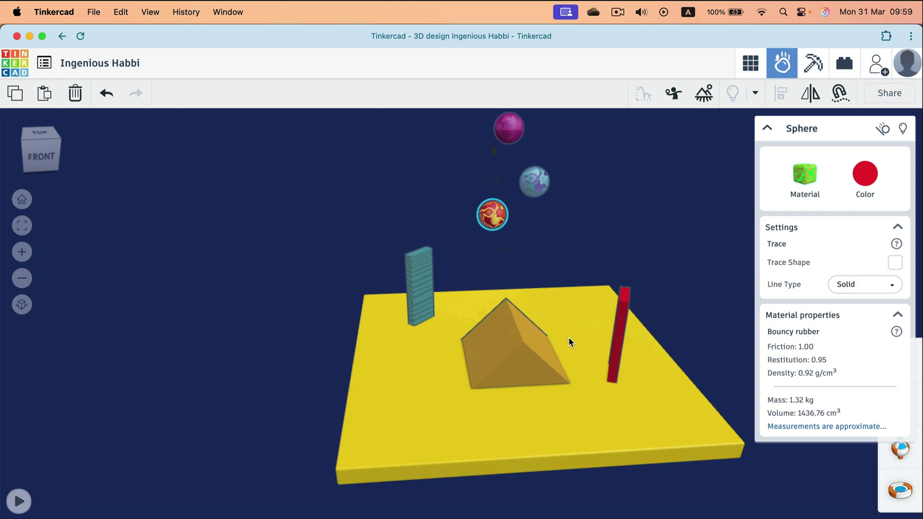
# Step: Make the red upright box Concrete and run the simulation
pyautogui.click(620, 336)
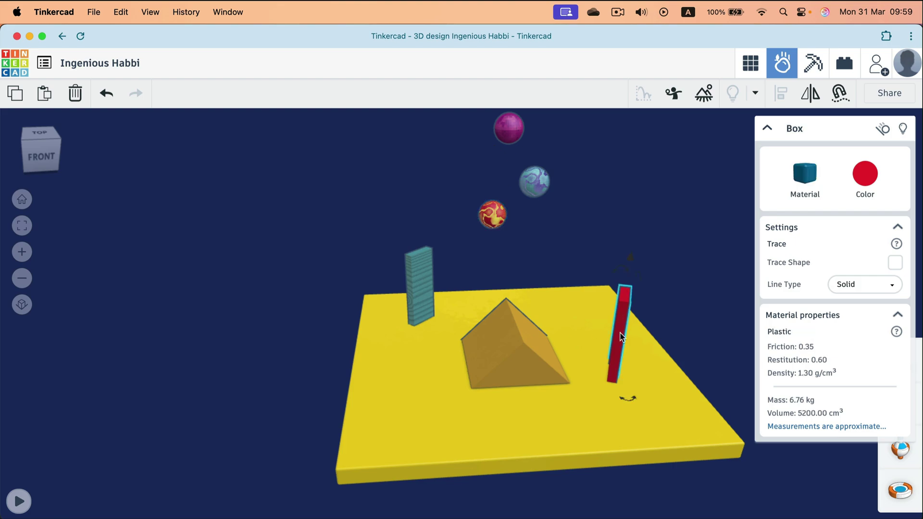
pyautogui.click(792, 204)
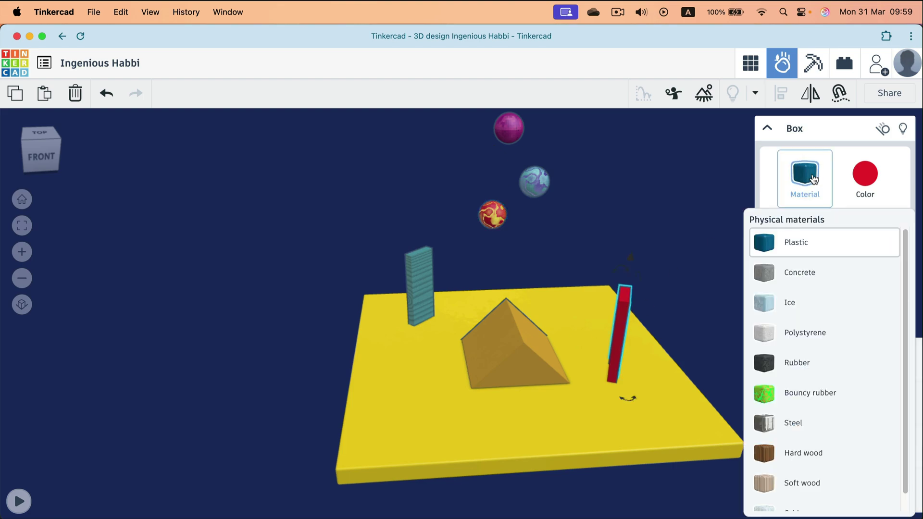
pyautogui.click(793, 272)
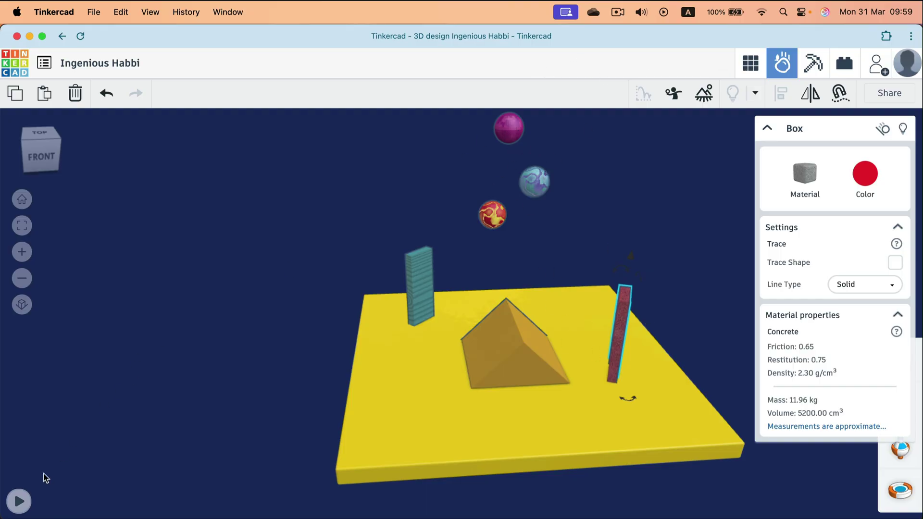
pyautogui.click(20, 502)
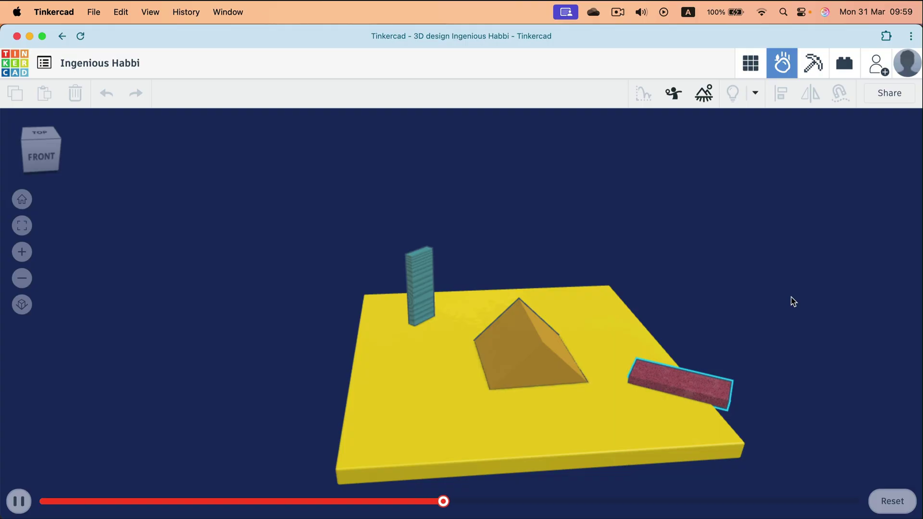
# Step: Reset via the design editor, select the cyan and red spheres, then the roof pyramid in Sim Lab
pyautogui.click(755, 64)
pyautogui.click(441, 180)
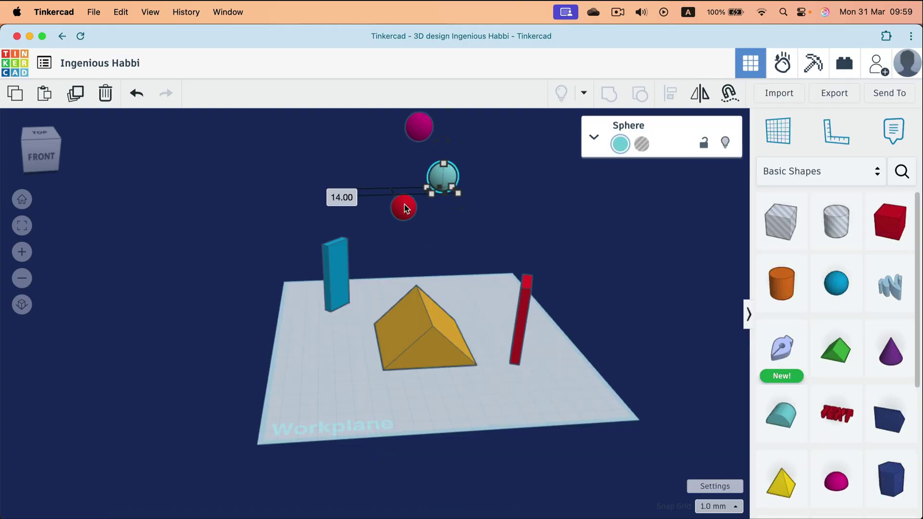
pyautogui.click(404, 207)
pyautogui.click(782, 63)
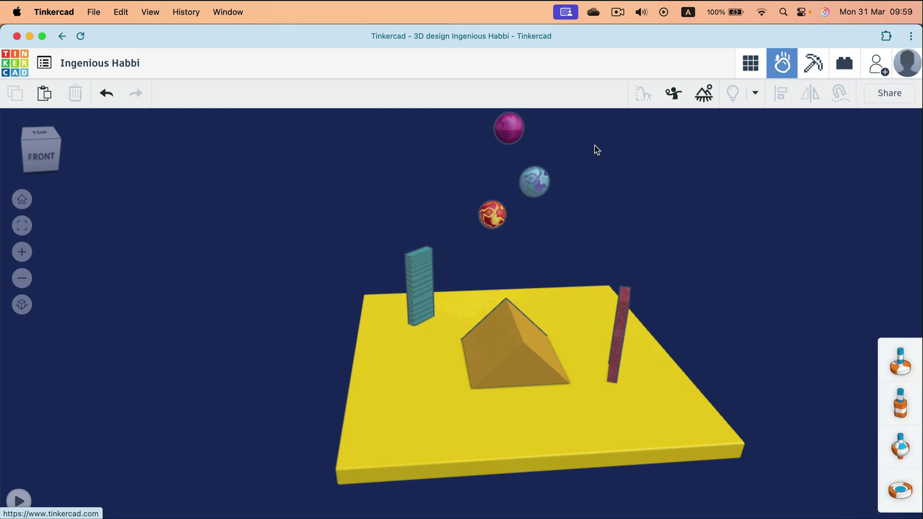
pyautogui.click(482, 342)
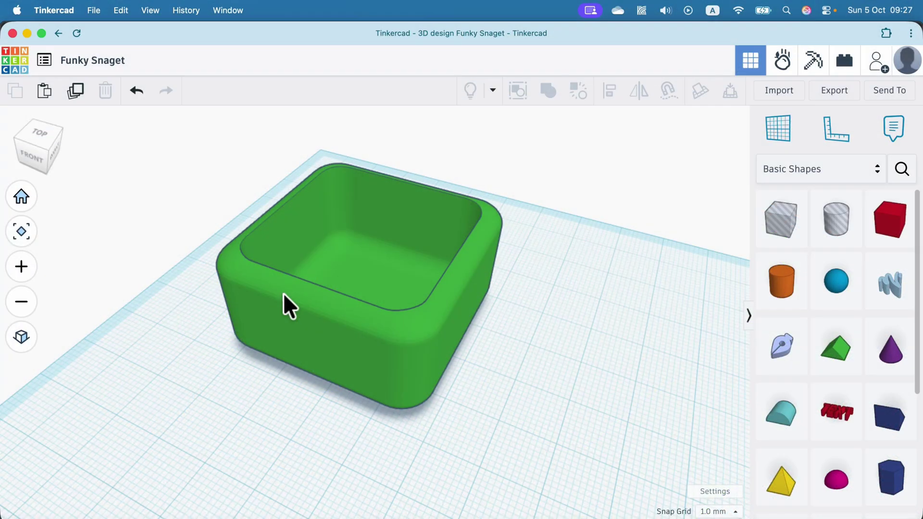
# Step: Delete the green box and add a new box sized 44 × 44 mm, 28 mm tall
pyautogui.click(283, 294)
pyautogui.press('Delete')
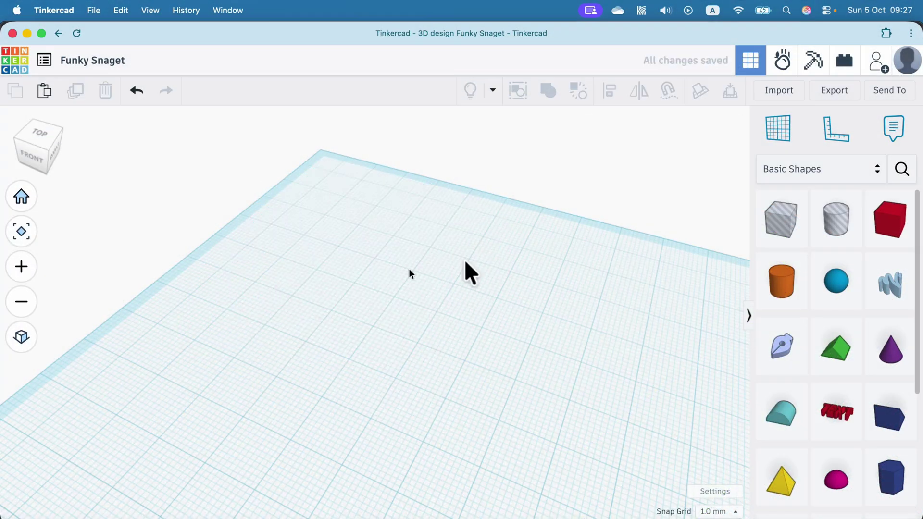
pyautogui.moveTo(891, 222); pyautogui.dragTo(352, 240)
pyautogui.moveTo(364, 273); pyautogui.dragTo(411, 380)
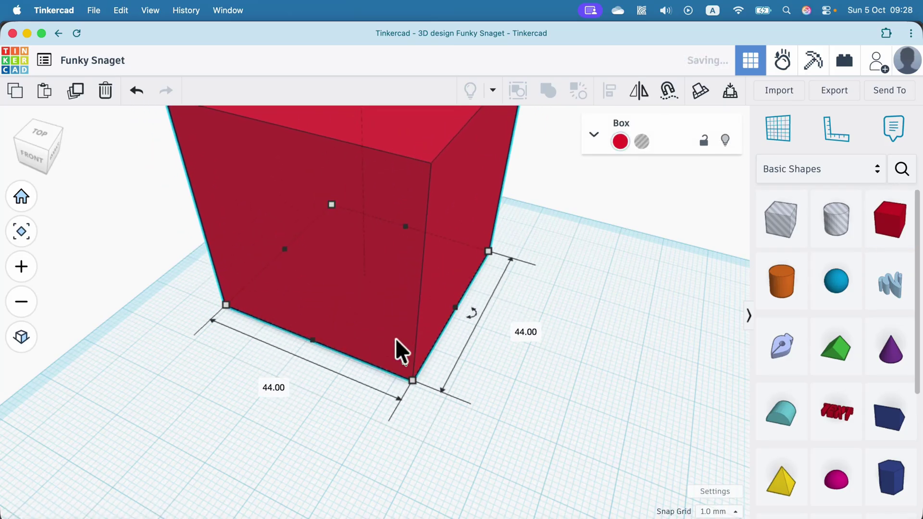
pyautogui.scroll(2, 358, 297)
pyautogui.scroll(-5, 358, 296)
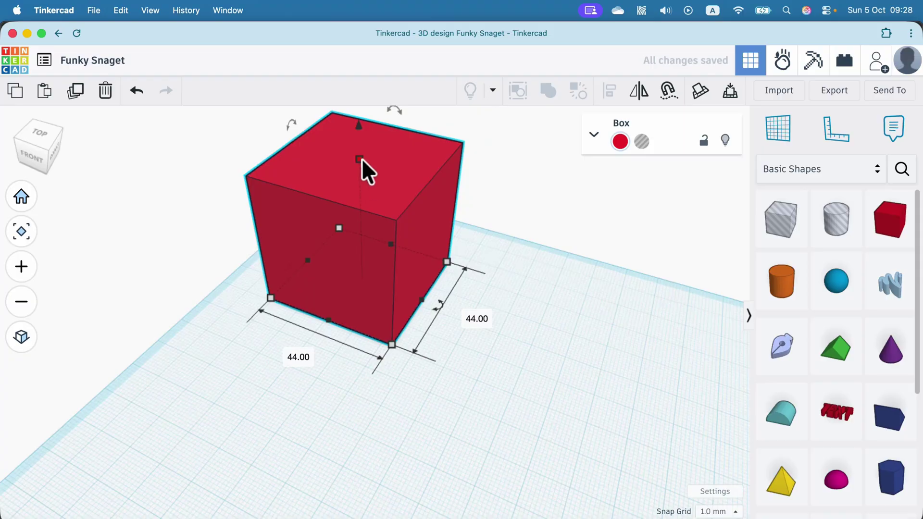
pyautogui.moveTo(360, 160); pyautogui.dragTo(362, 209)
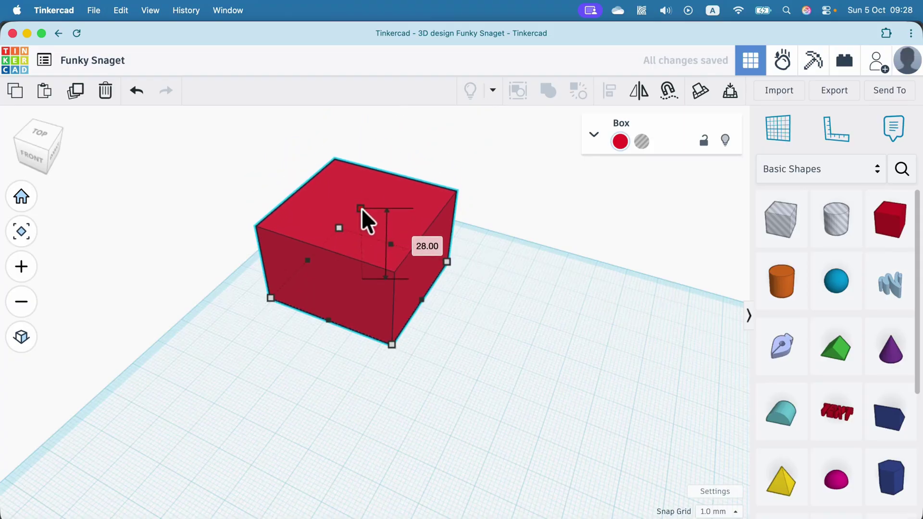
pyautogui.moveTo(383, 282); pyautogui.dragTo(425, 362)
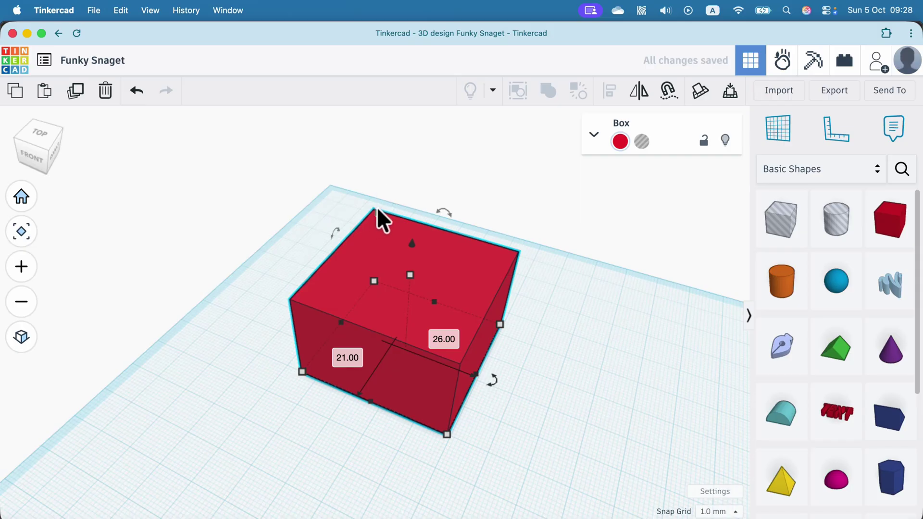
# Step: Adjust the box's edge radius in its shape panel and nudge it on the workplane
pyautogui.click(593, 135)
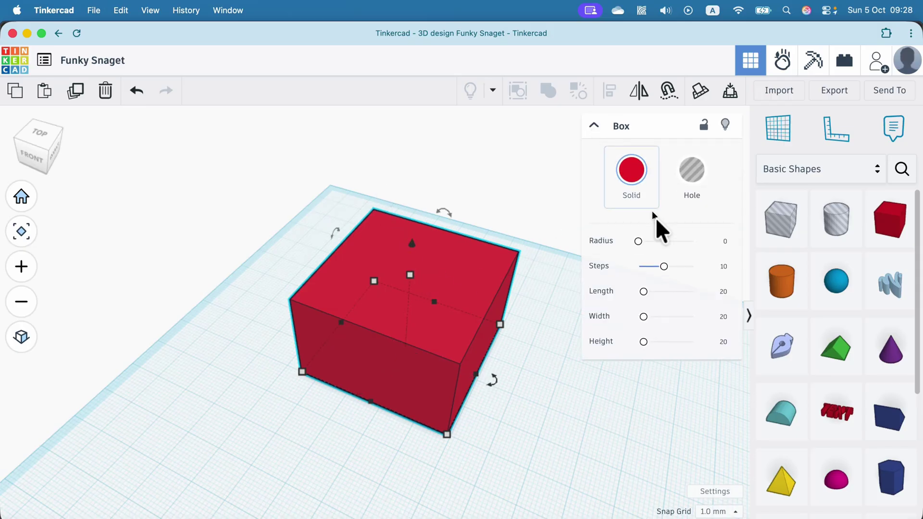
pyautogui.moveTo(638, 240)
pyautogui.mouseDown()
pyautogui.moveTo(674, 240)
pyautogui.moveTo(633, 241)
pyautogui.mouseUp()
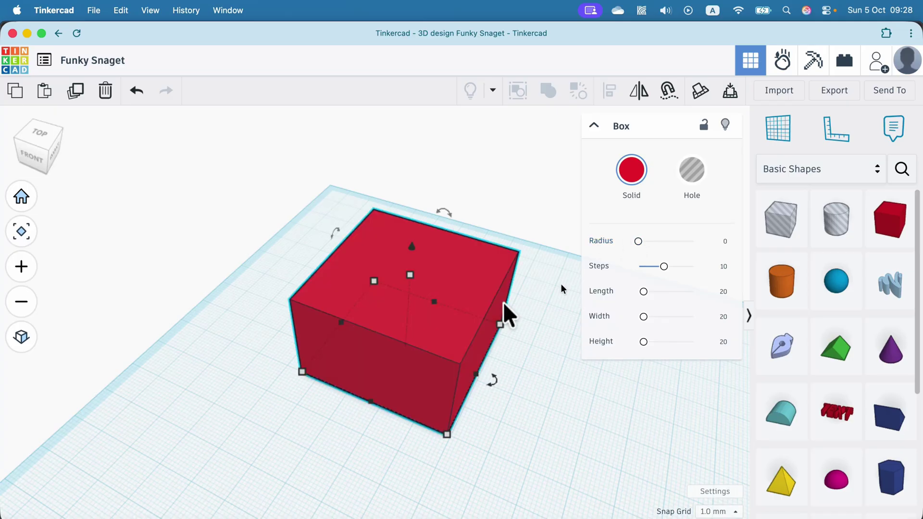
pyautogui.moveTo(467, 267); pyautogui.dragTo(454, 263)
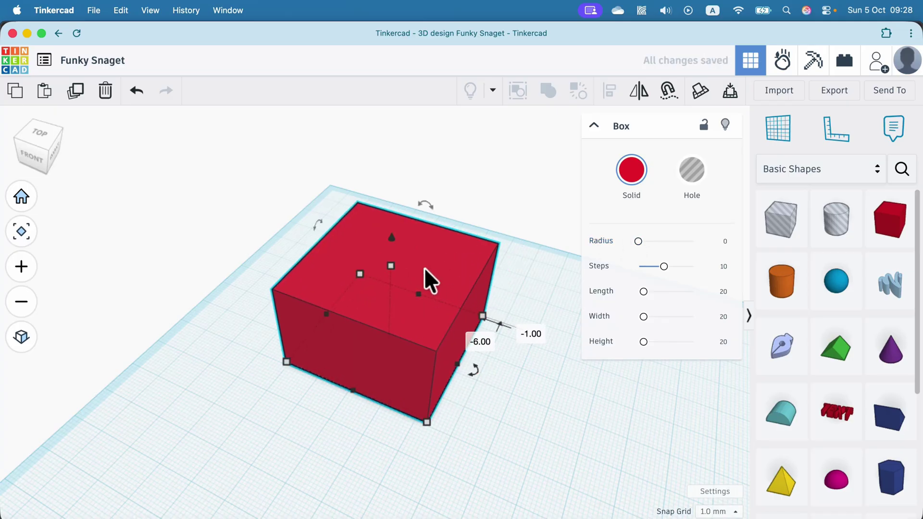
# Step: Copy and paste the red box, then stretch the copy to 35.00 mm tall
pyautogui.hotkey('ctrl', 'v')
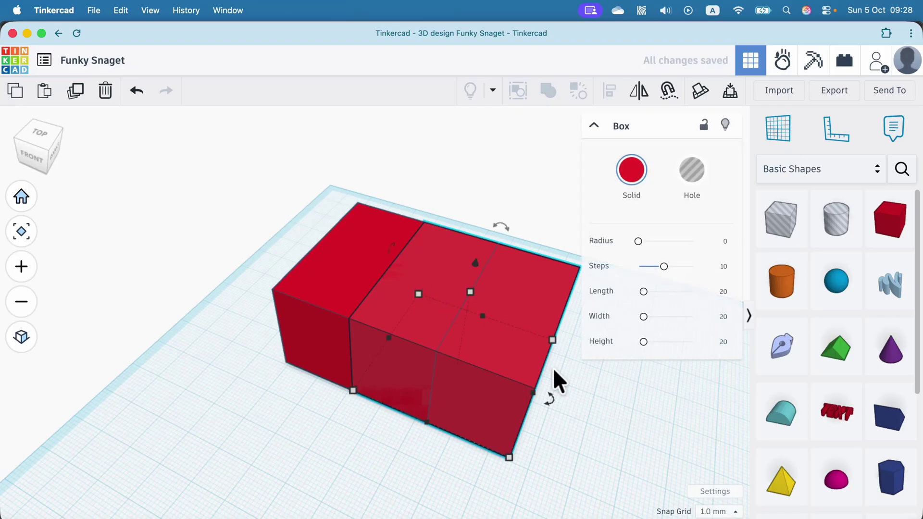
pyautogui.press('Delete')
pyautogui.click(377, 293)
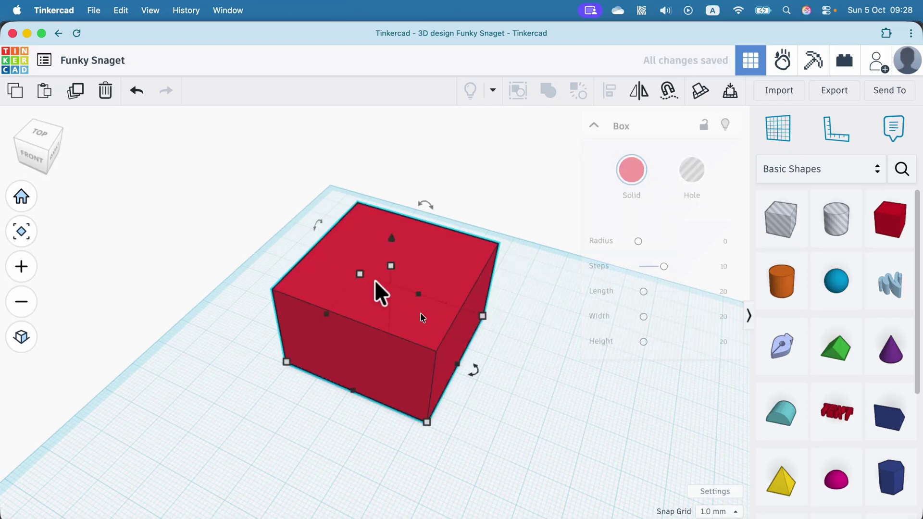
pyautogui.click(16, 94)
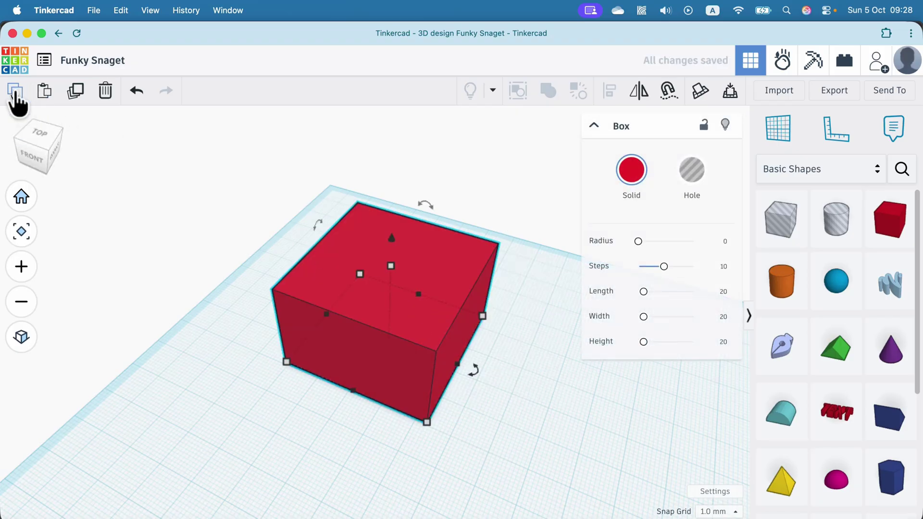
pyautogui.click(44, 91)
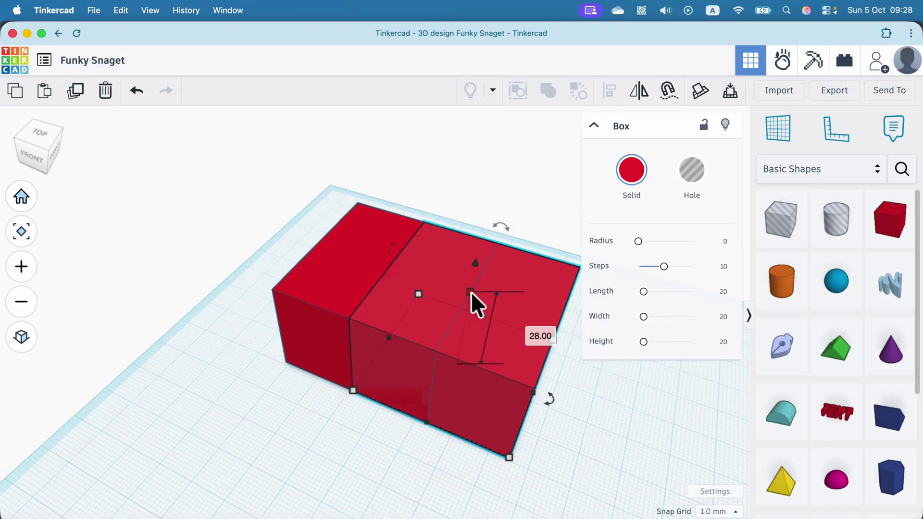
pyautogui.moveTo(471, 292); pyautogui.dragTo(474, 272)
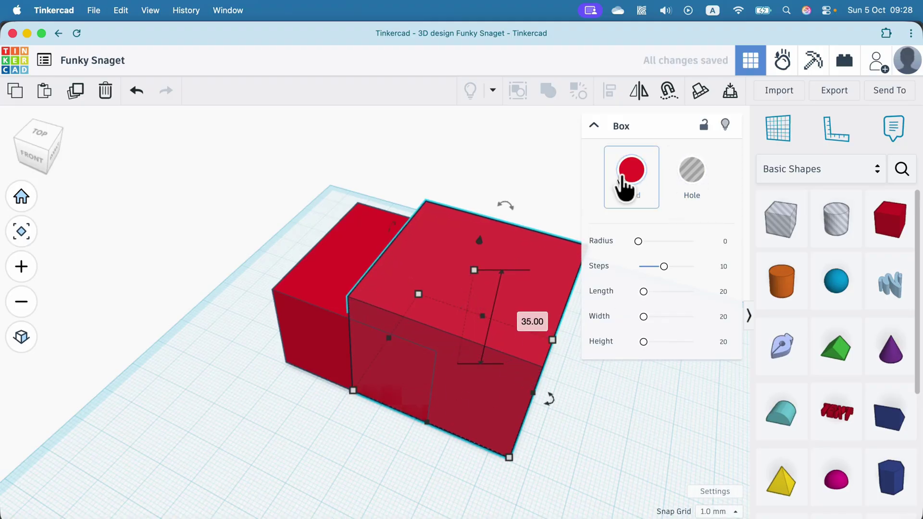
# Step: Set the copied box to Hole, resize it to 38.00 × 38.00 mm and lift it 3.00 mm
pyautogui.click(697, 179)
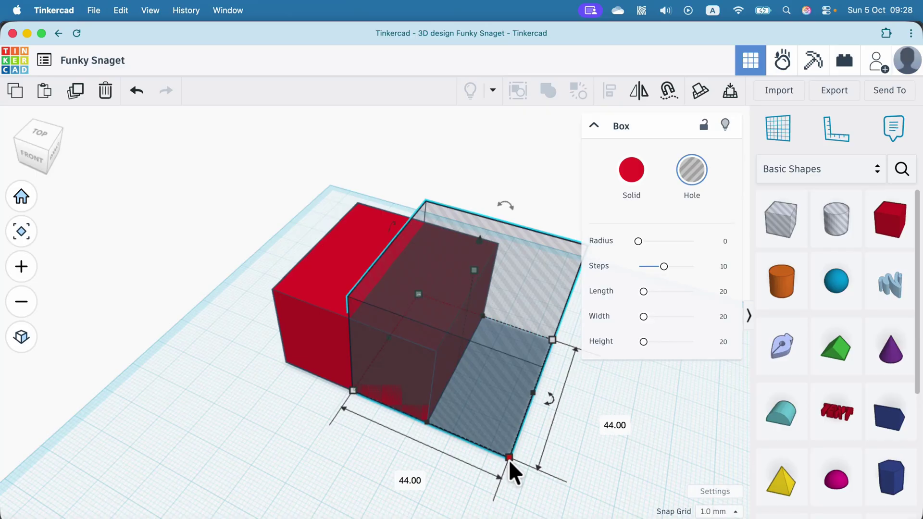
pyautogui.moveTo(509, 457); pyautogui.dragTo(485, 430)
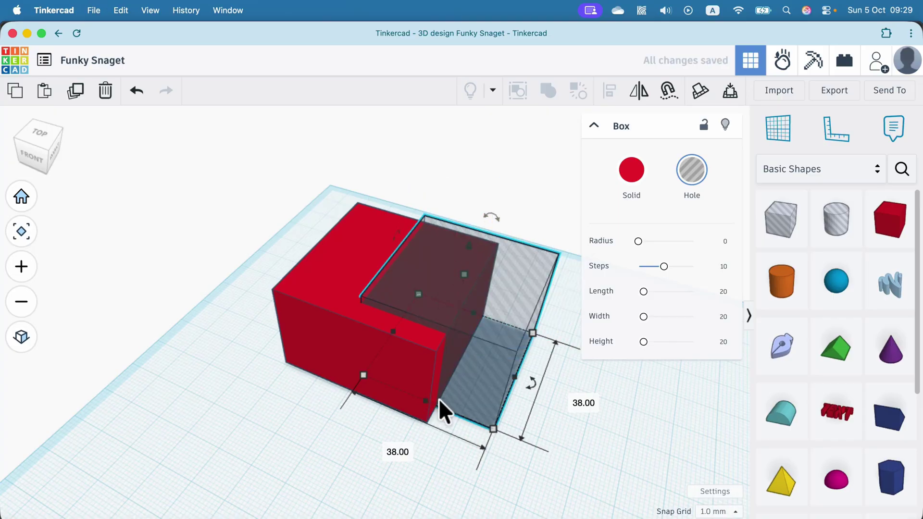
pyautogui.moveTo(471, 244); pyautogui.dragTo(472, 238)
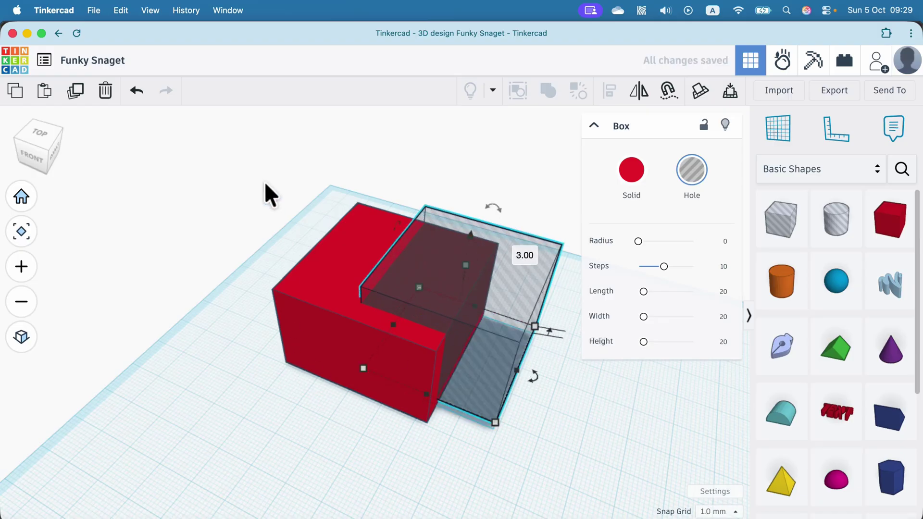
# Step: Select both boxes and use Align to centre the hole on the red box along both axes
pyautogui.moveTo(239, 156); pyautogui.dragTo(552, 454)
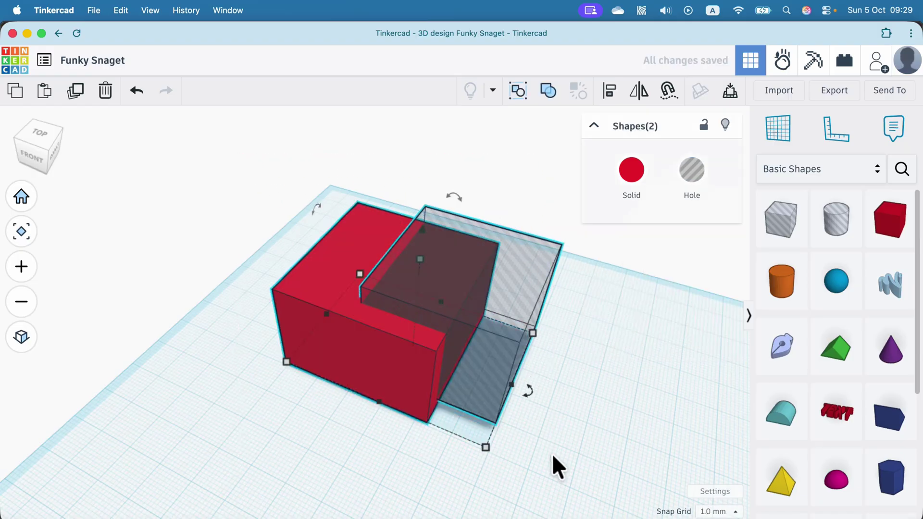
pyautogui.click(608, 92)
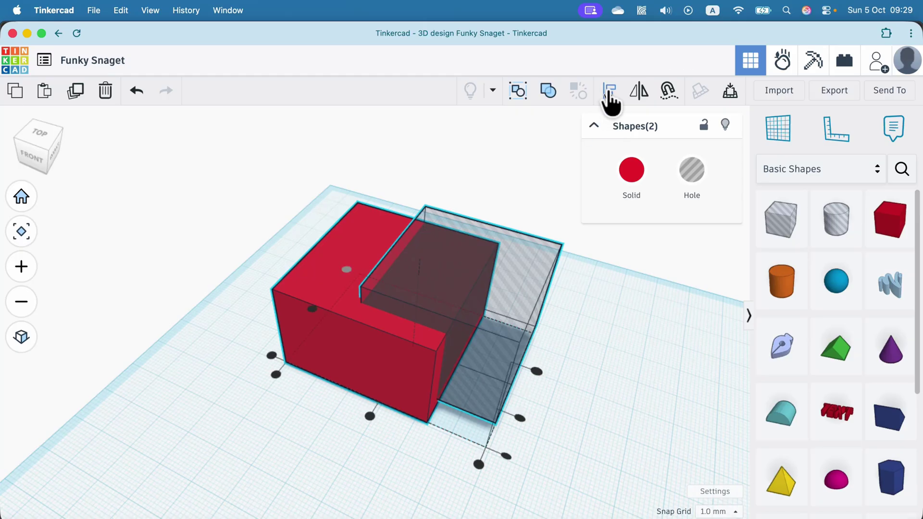
pyautogui.click(276, 374)
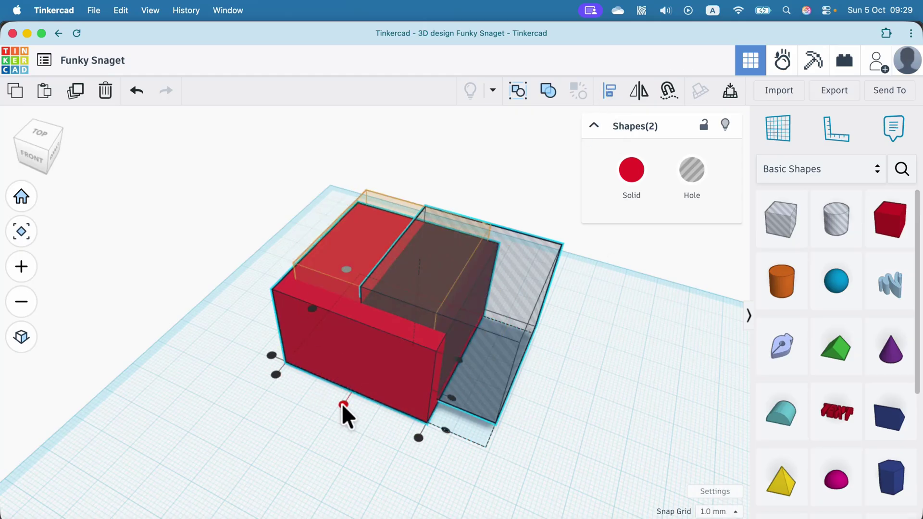
pyautogui.click(343, 404)
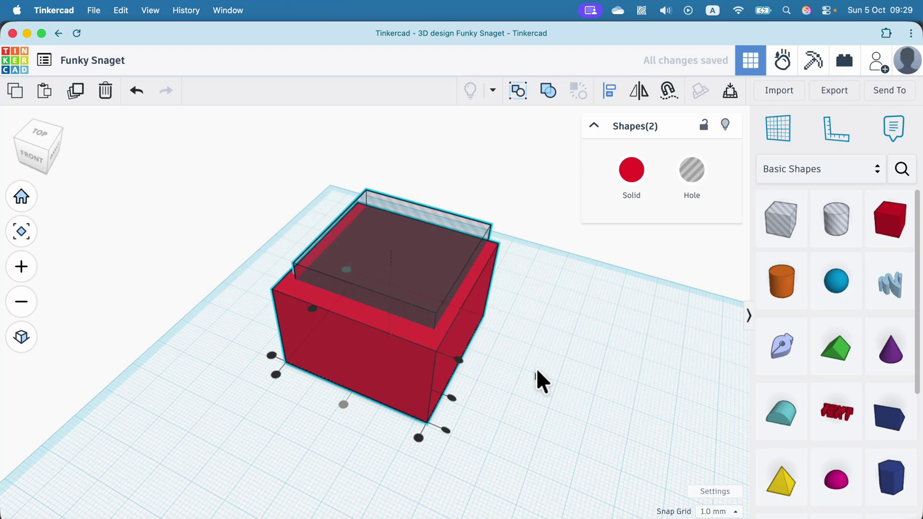
pyautogui.click(52, 149)
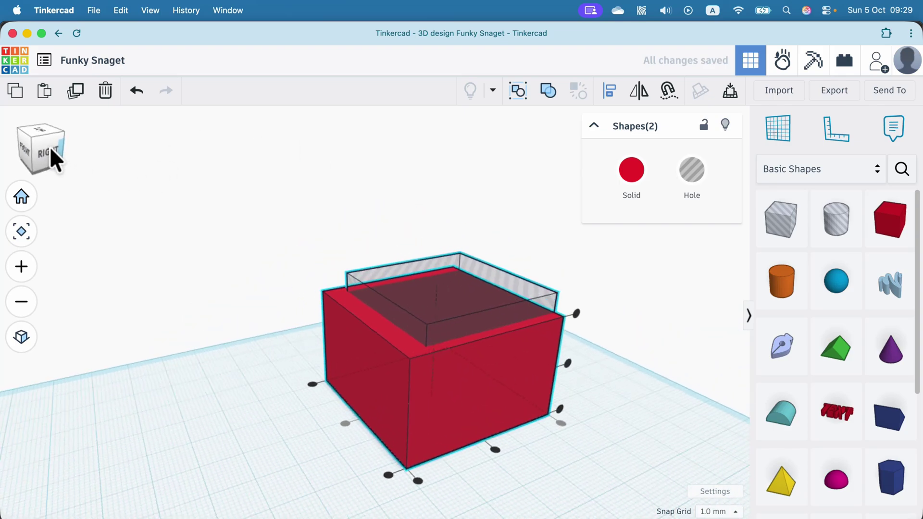
pyautogui.click(494, 449)
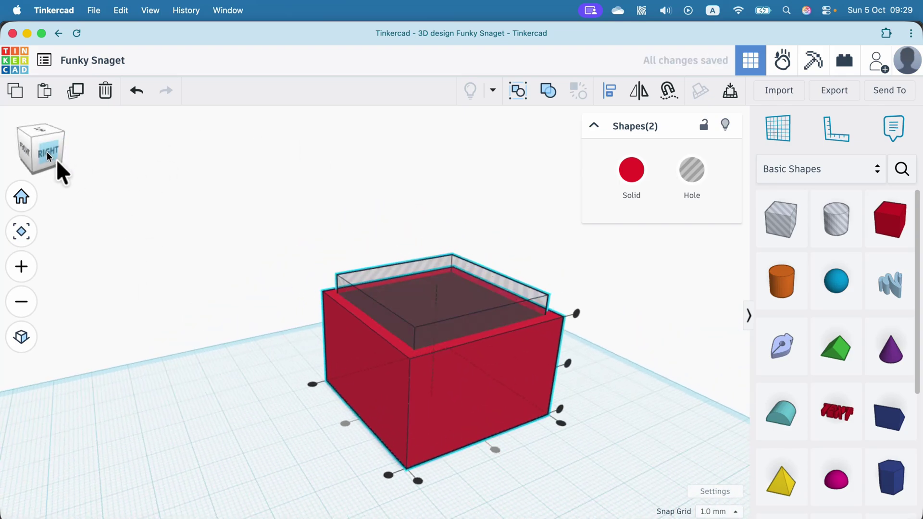
pyautogui.moveTo(57, 162)
pyautogui.mouseDown()
pyautogui.moveTo(64, 172)
pyautogui.moveTo(62, 156)
pyautogui.moveTo(60, 167)
pyautogui.mouseUp()
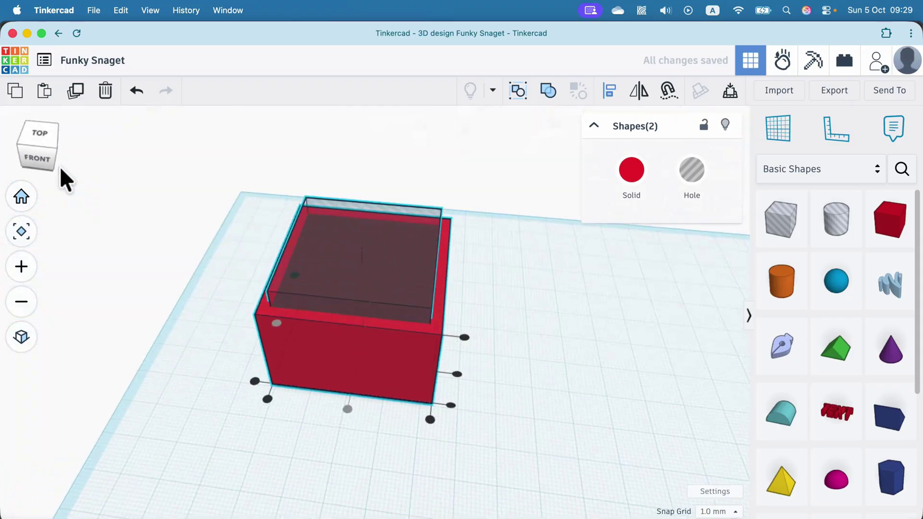
pyautogui.click(58, 167)
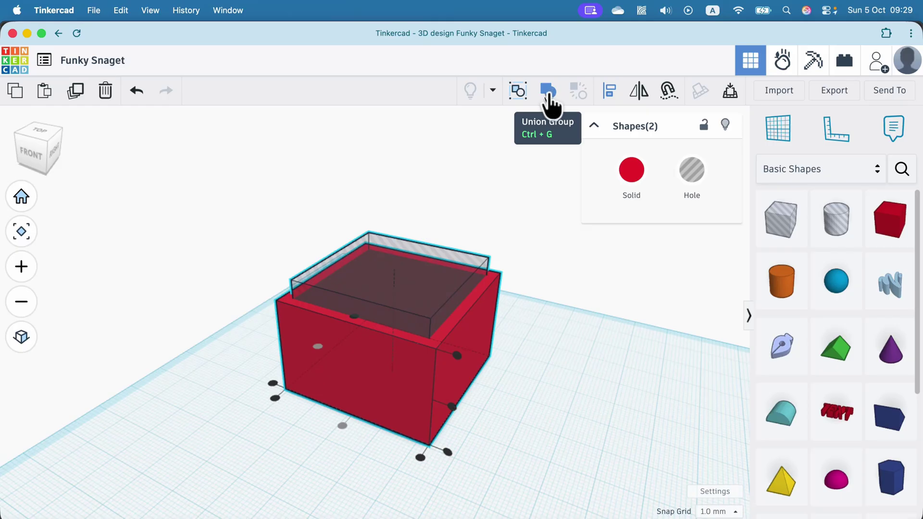
# Step: Group the red box and hole into a hollow union and inspect it from above
pyautogui.click(548, 96)
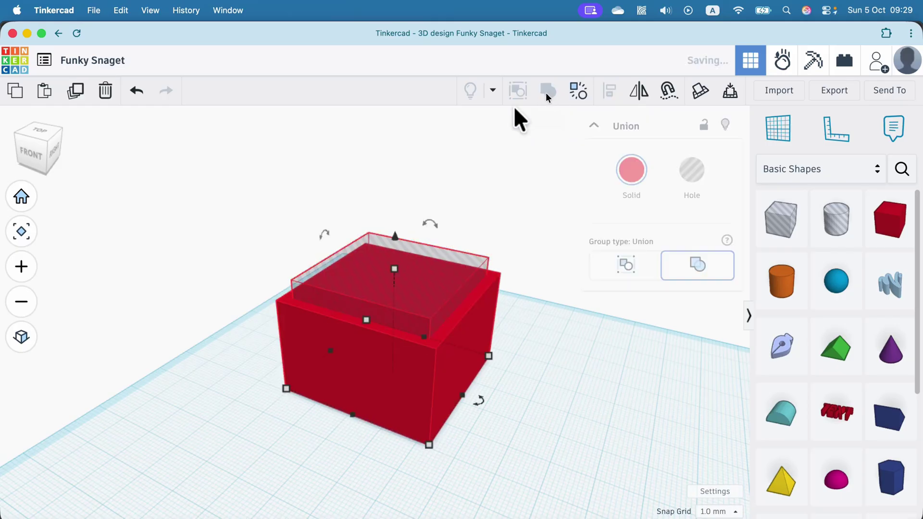
pyautogui.click(53, 152)
pyautogui.scroll(5, 400, 241)
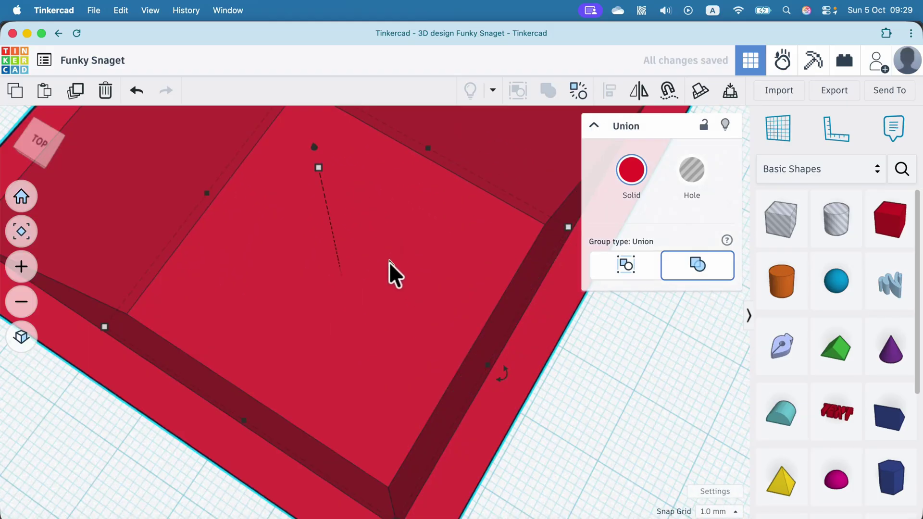
pyautogui.scroll(-3, 389, 262)
pyautogui.moveTo(42, 153)
pyautogui.mouseDown()
pyautogui.moveTo(67, 131)
pyautogui.moveTo(56, 151)
pyautogui.moveTo(1, 155)
pyautogui.moveTo(42, 146)
pyautogui.mouseUp()
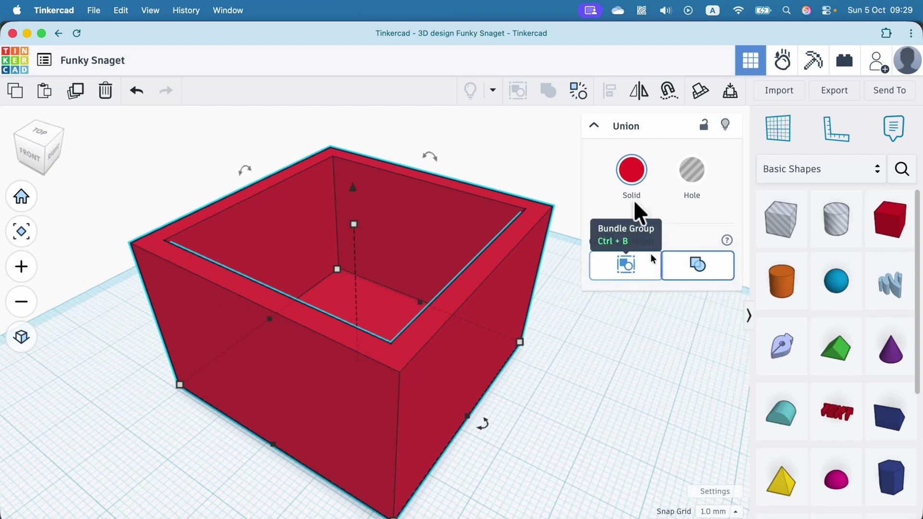
# Step: Ungroup the union, then select the hole and shrink its footprint to 35 × 35 mm
pyautogui.click(582, 90)
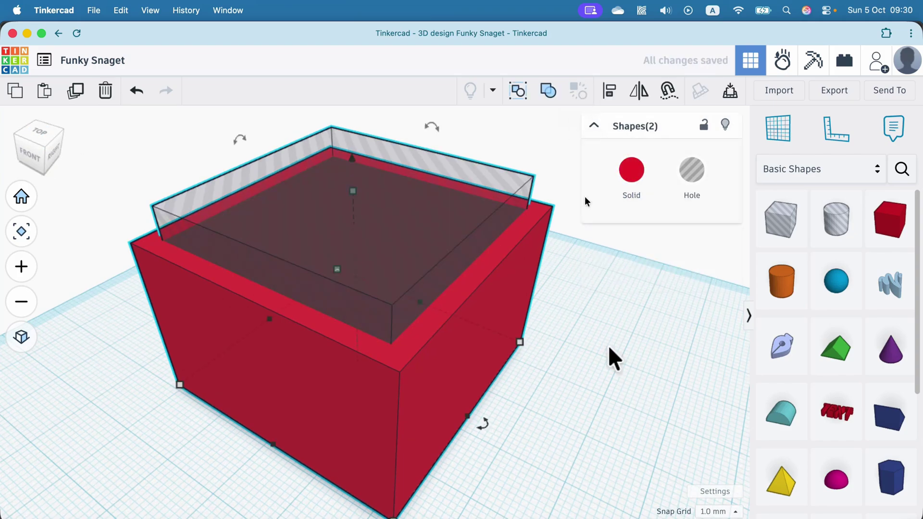
pyautogui.click(592, 344)
pyautogui.click(460, 210)
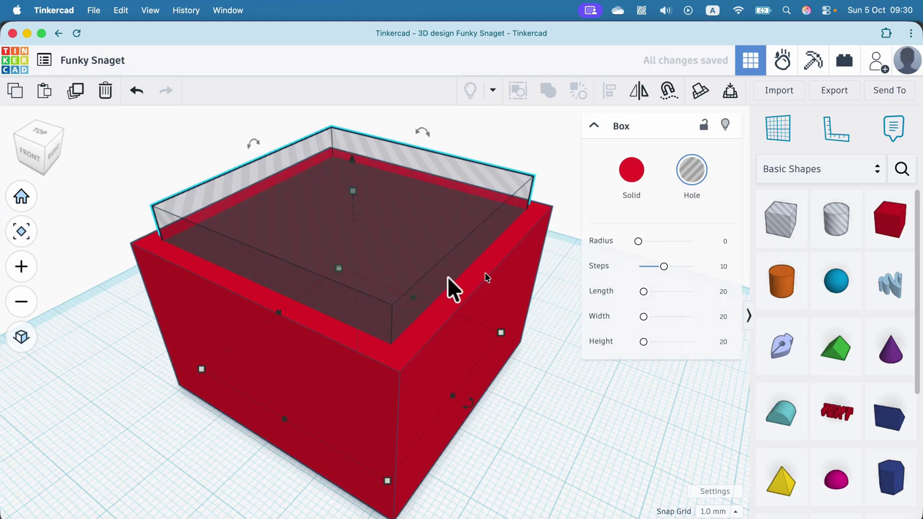
pyautogui.moveTo(388, 480)
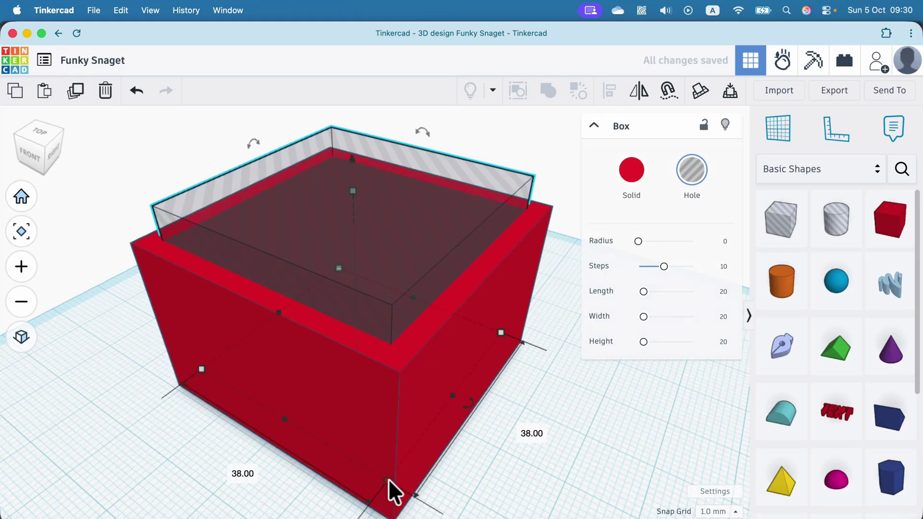
pyautogui.moveTo(389, 480); pyautogui.dragTo(381, 454)
# Step: Round the hole's corners, raise it to 31 mm tall and shift it 2 mm inside the box
pyautogui.moveTo(638, 241); pyautogui.dragTo(644, 241)
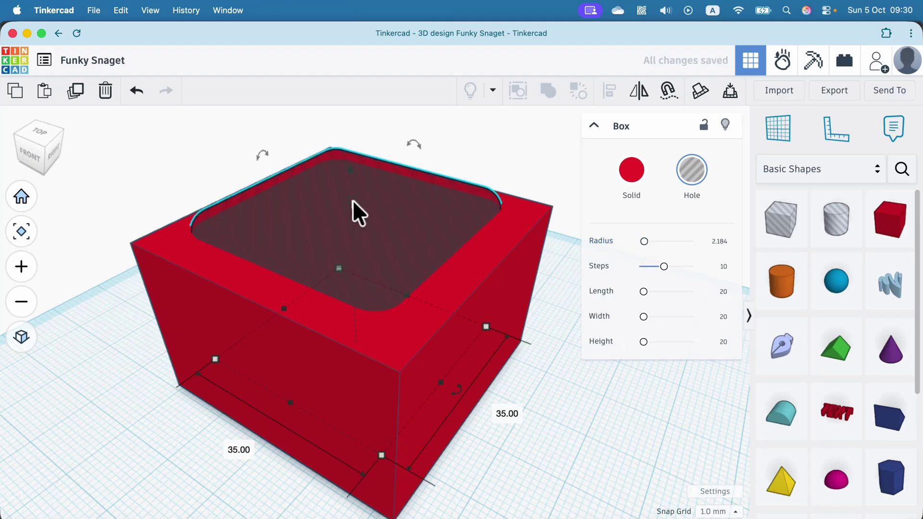
pyautogui.moveTo(352, 201); pyautogui.dragTo(351, 179)
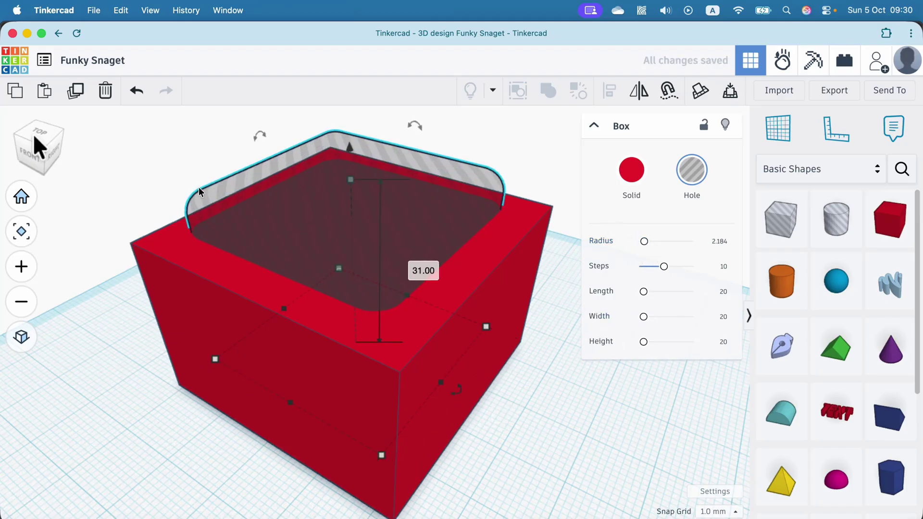
pyautogui.click(49, 154)
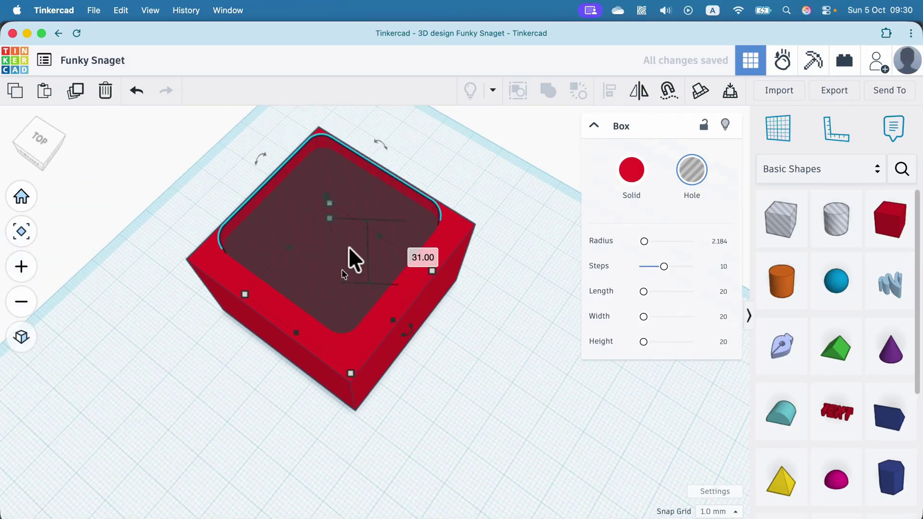
pyautogui.moveTo(350, 247); pyautogui.dragTo(350, 261)
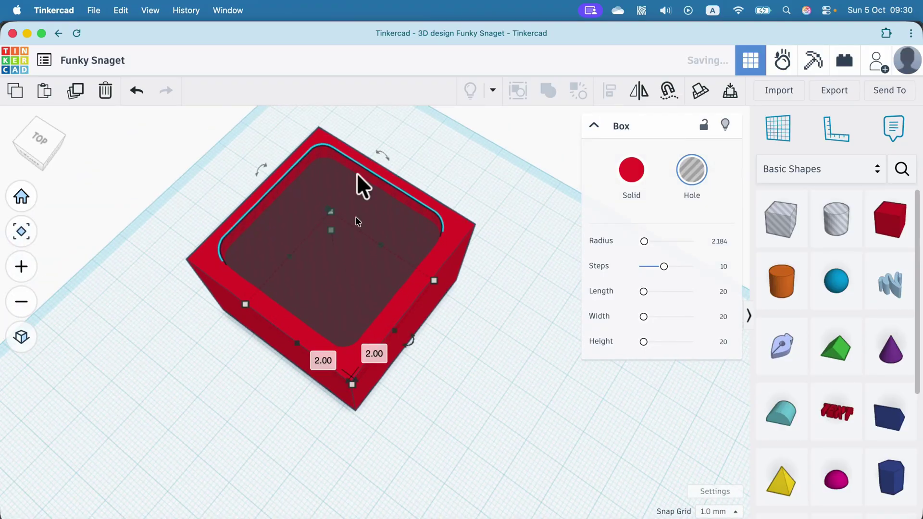
pyautogui.moveTo(42, 151)
pyautogui.mouseDown()
pyautogui.moveTo(82, 145)
pyautogui.moveTo(47, 155)
pyautogui.mouseUp()
# Step: Select the box and hole and centre the hole inside the box on both axes with Align
pyautogui.click(44, 153)
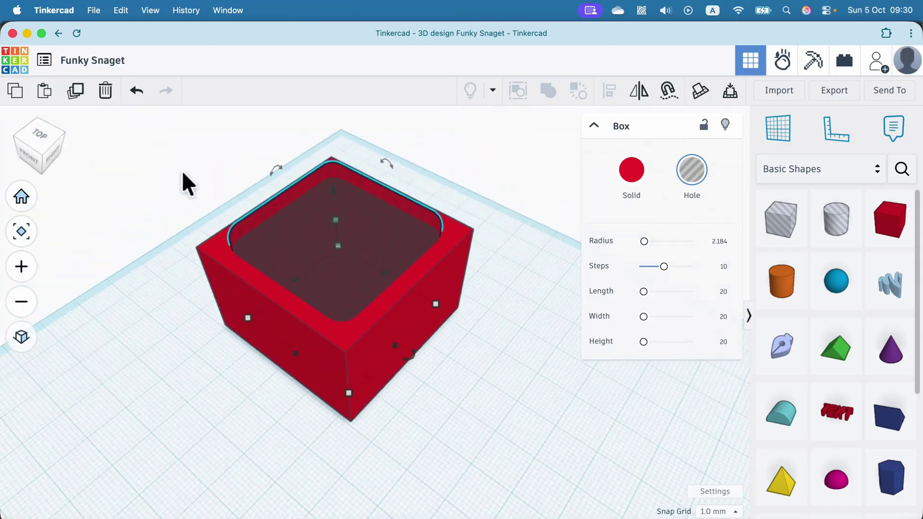
pyautogui.moveTo(142, 137); pyautogui.dragTo(553, 449)
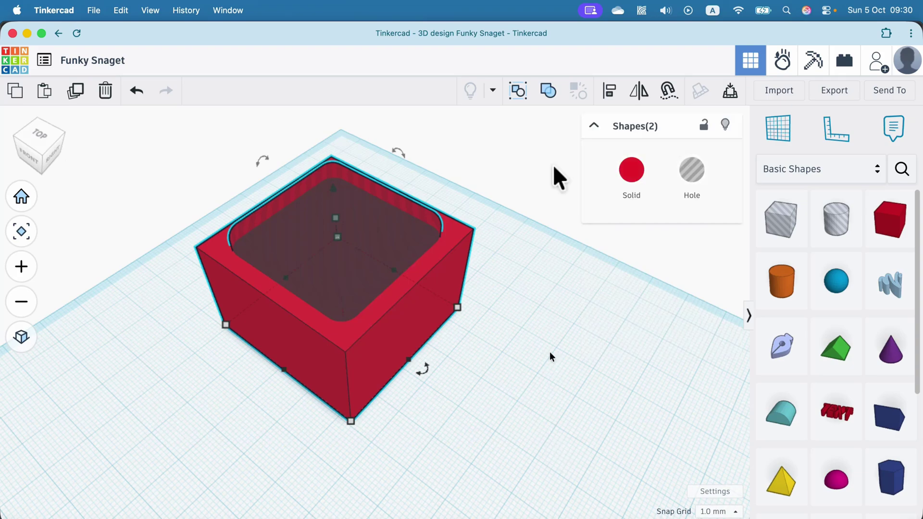
pyautogui.click(609, 90)
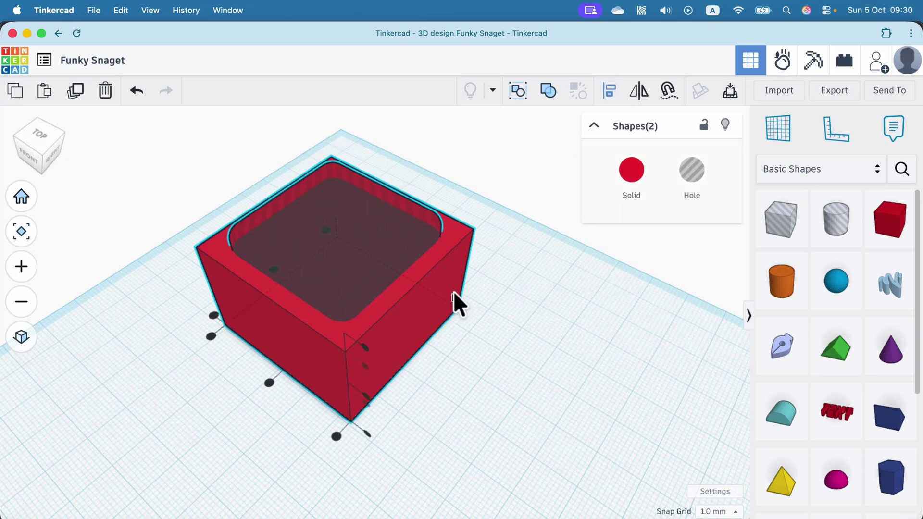
pyautogui.click(269, 382)
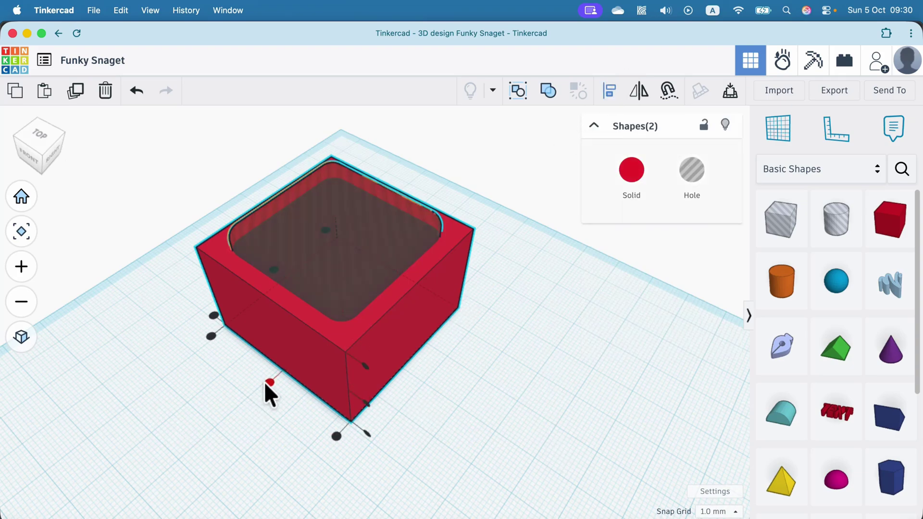
pyautogui.click(34, 158)
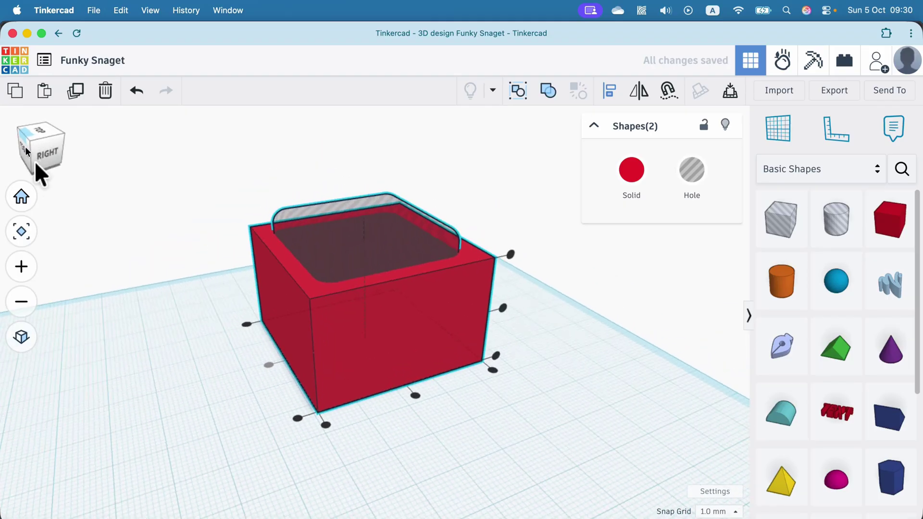
pyautogui.click(414, 395)
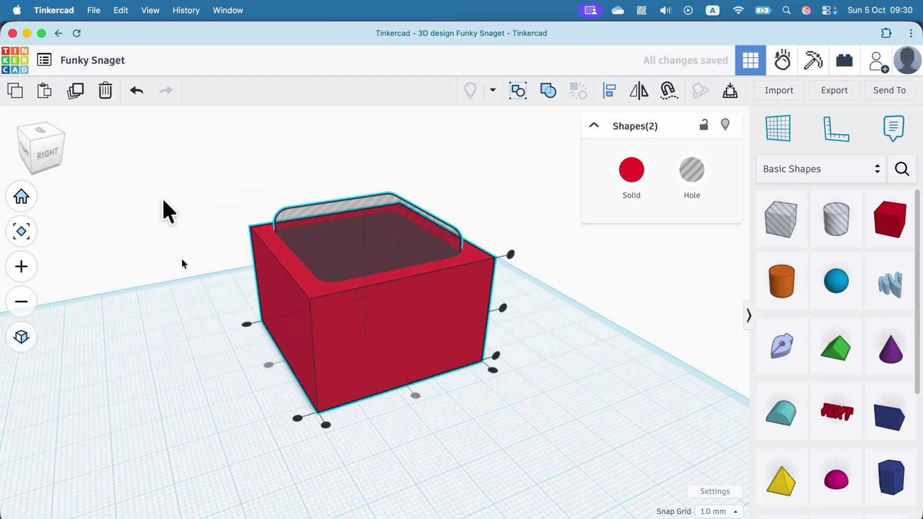
# Step: Reselect both shapes and group them into one union, viewed from above
pyautogui.click(112, 140)
pyautogui.moveTo(186, 130); pyautogui.dragTo(603, 451)
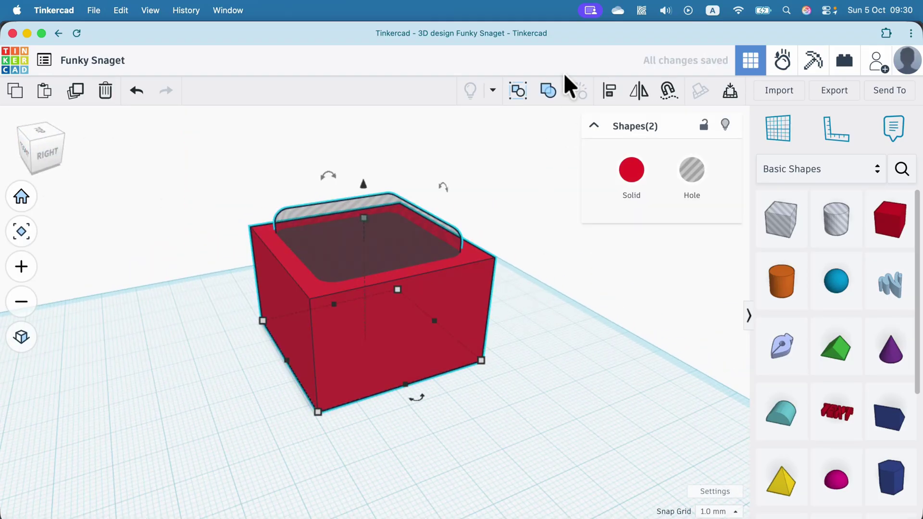
pyautogui.click(550, 87)
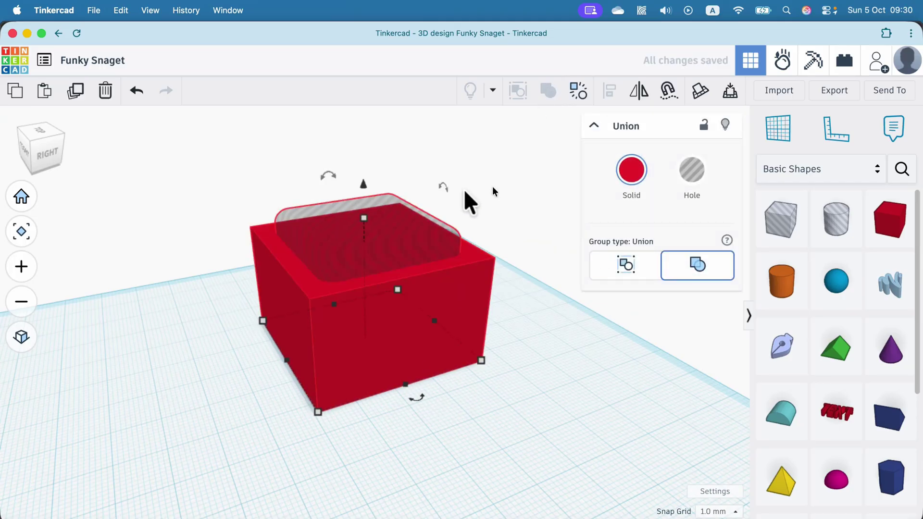
pyautogui.click(53, 139)
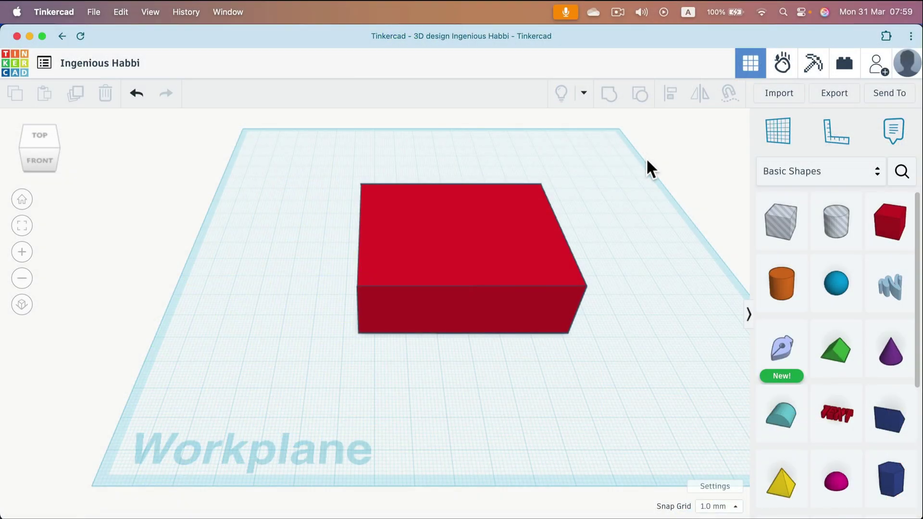
# Step: Set the workspace background colour to the dark grey preset in Settings
pyautogui.click(716, 486)
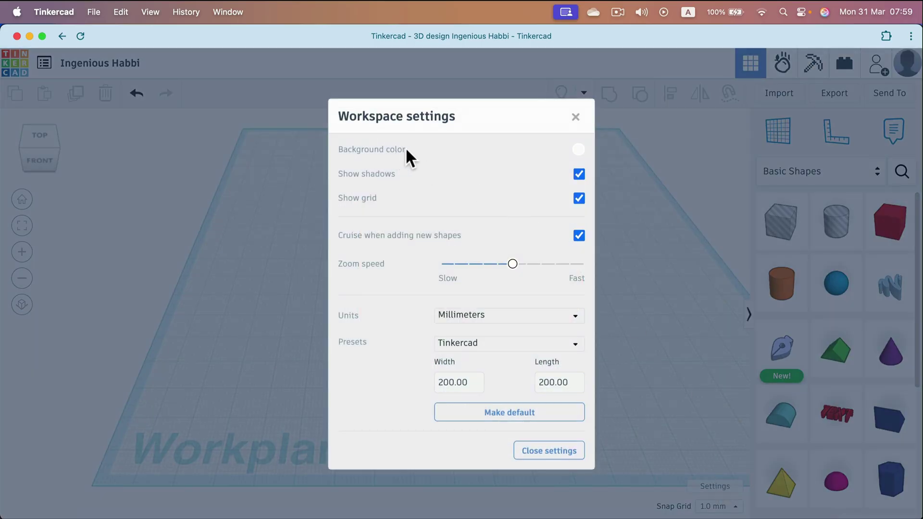
pyautogui.click(578, 148)
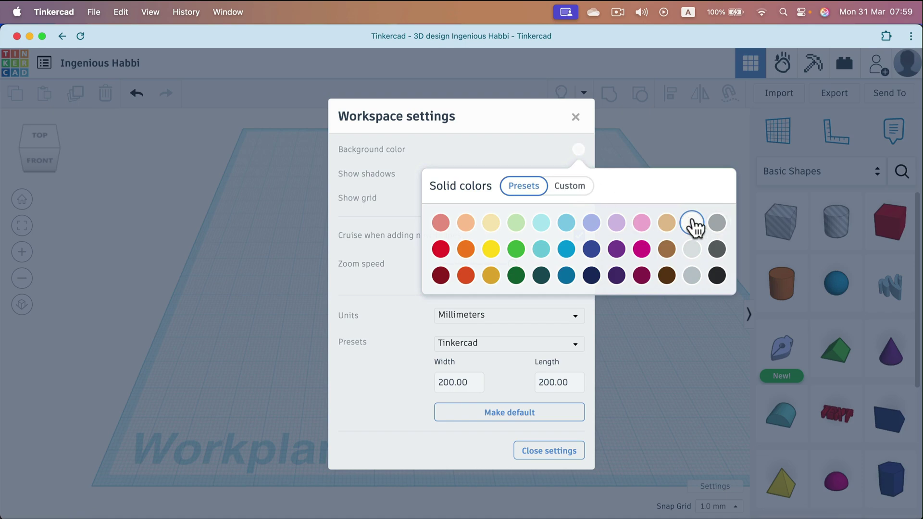
pyautogui.click(717, 250)
pyautogui.click(588, 191)
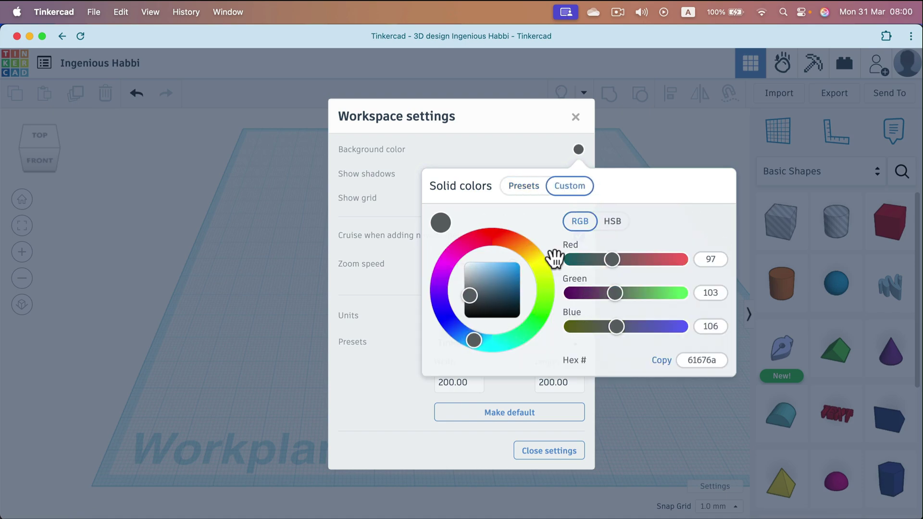
pyautogui.click(518, 151)
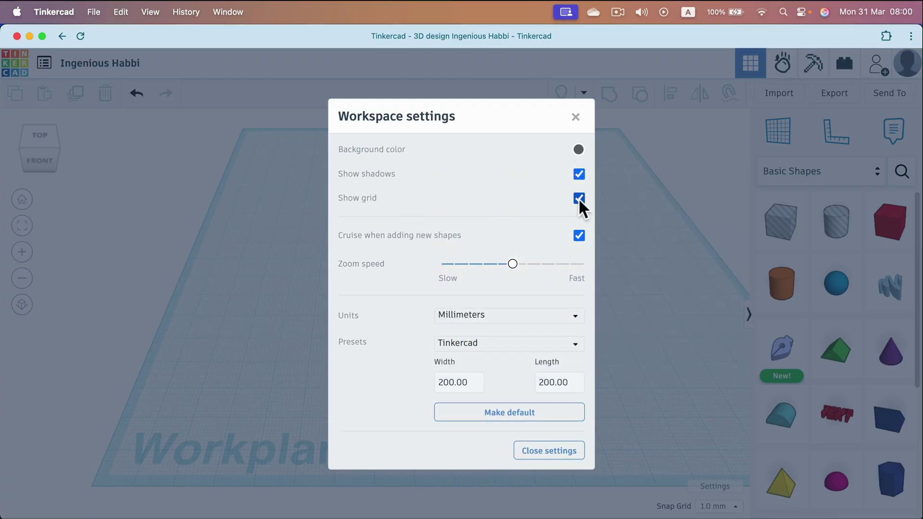
# Step: Leave the workplane width at 200 mm and close the workspace settings
pyautogui.click(462, 384)
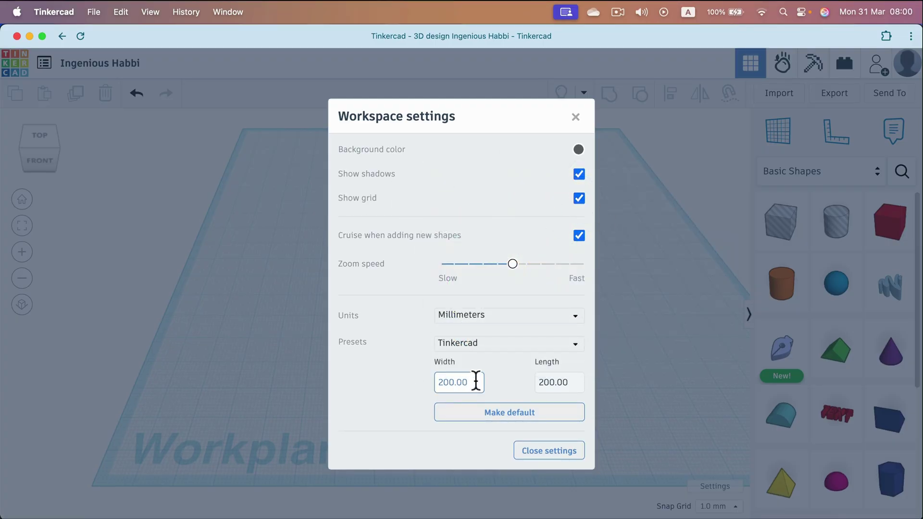
pyautogui.click(200, 437)
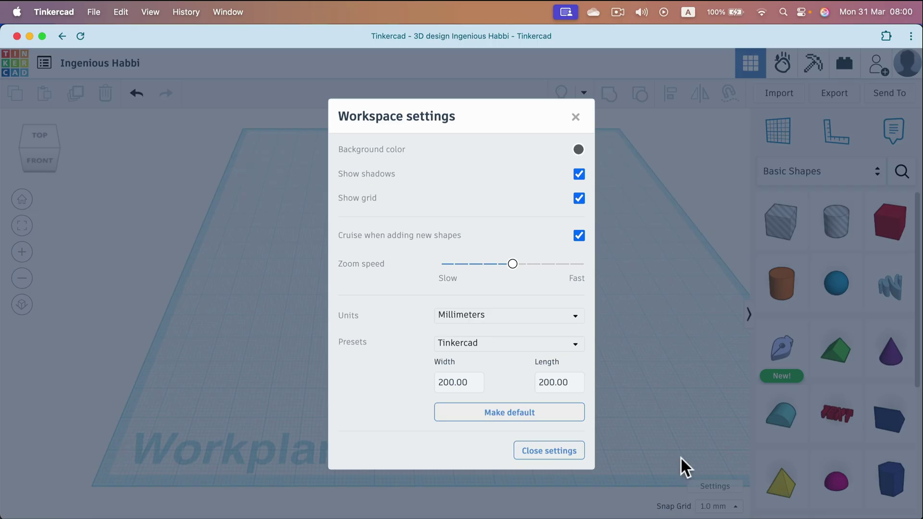
pyautogui.click(446, 387)
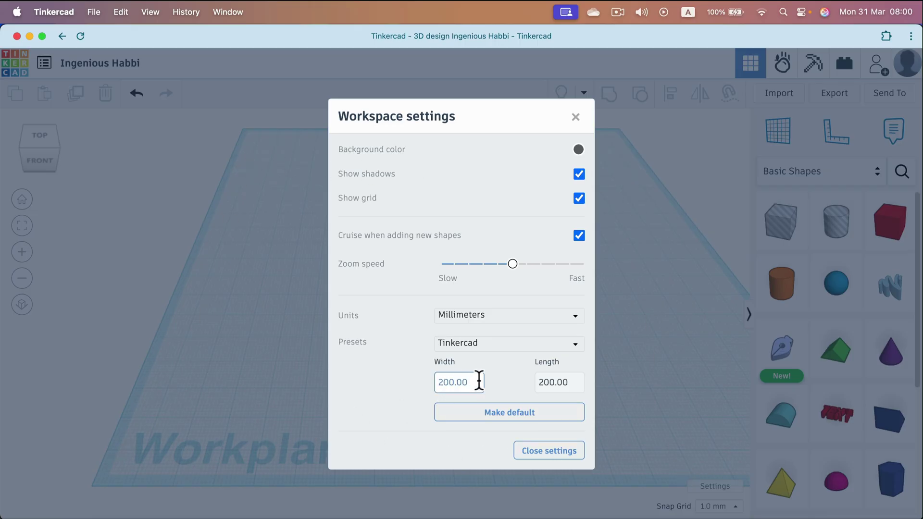
pyautogui.click(552, 384)
pyautogui.click(550, 452)
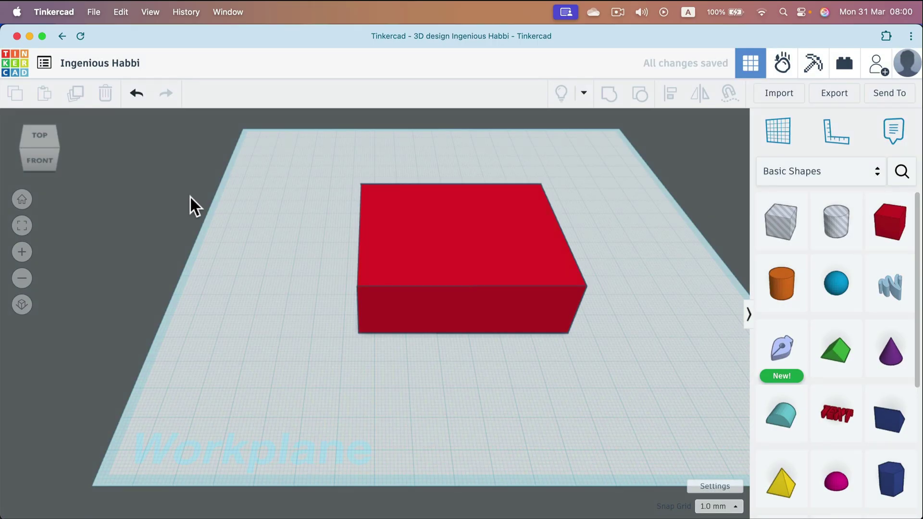
pyautogui.moveTo(45, 147); pyautogui.dragTo(67, 146)
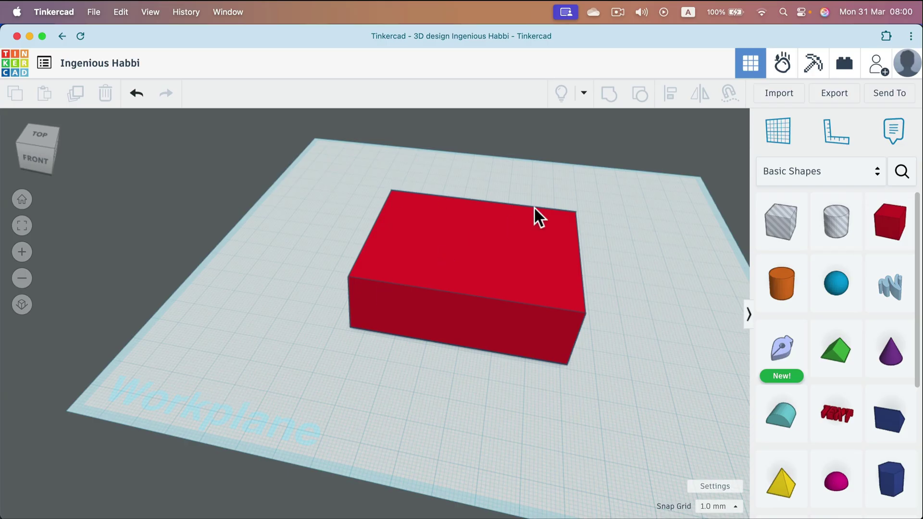
# Step: In Sim Lab's scene settings, set the Ground Material to Plastic and its colour to yellow
pyautogui.click(784, 69)
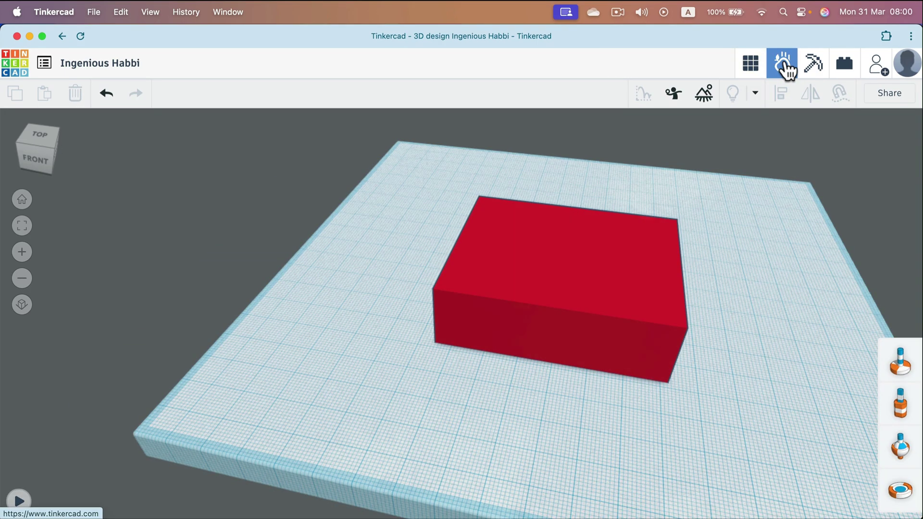
pyautogui.click(702, 98)
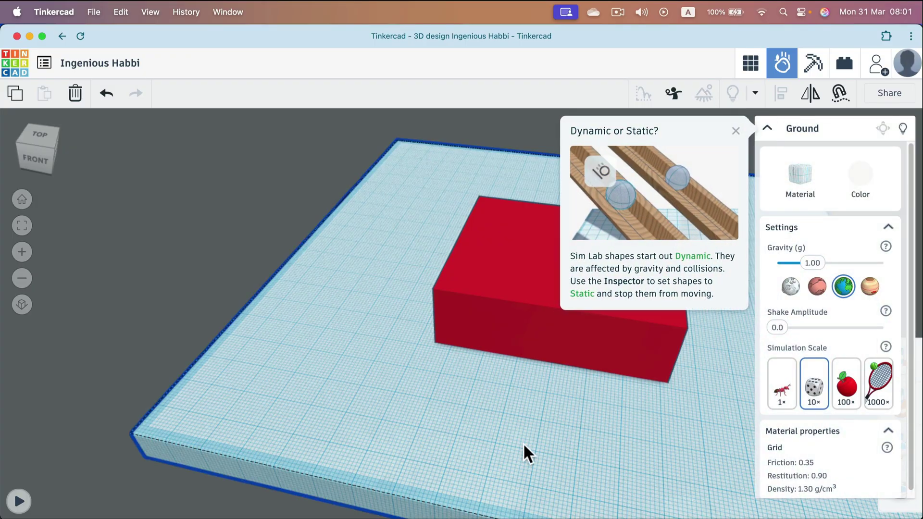
pyautogui.click(734, 132)
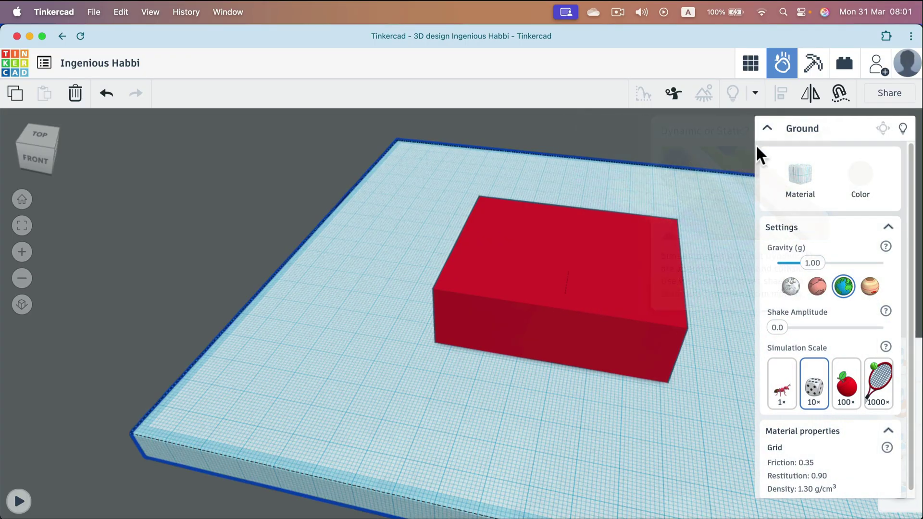
pyautogui.click(807, 187)
pyautogui.scroll(-1, 788, 456)
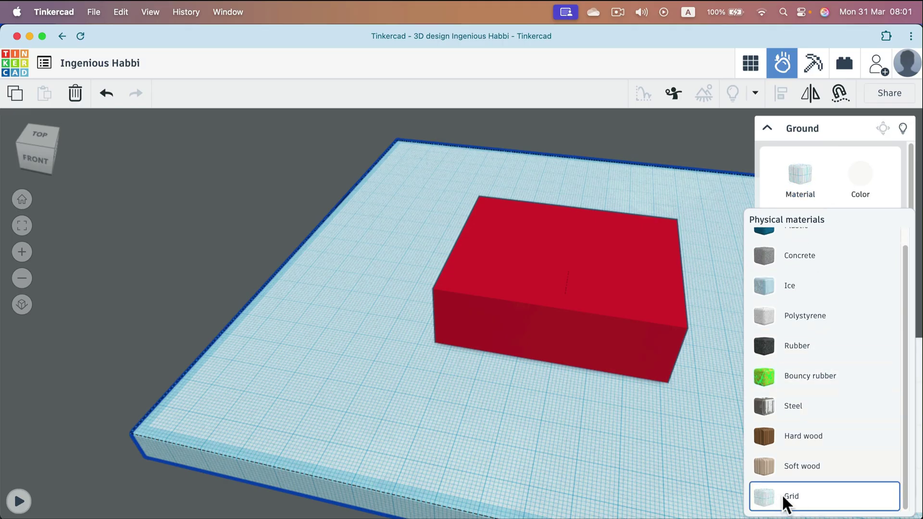
pyautogui.scroll(1, 788, 384)
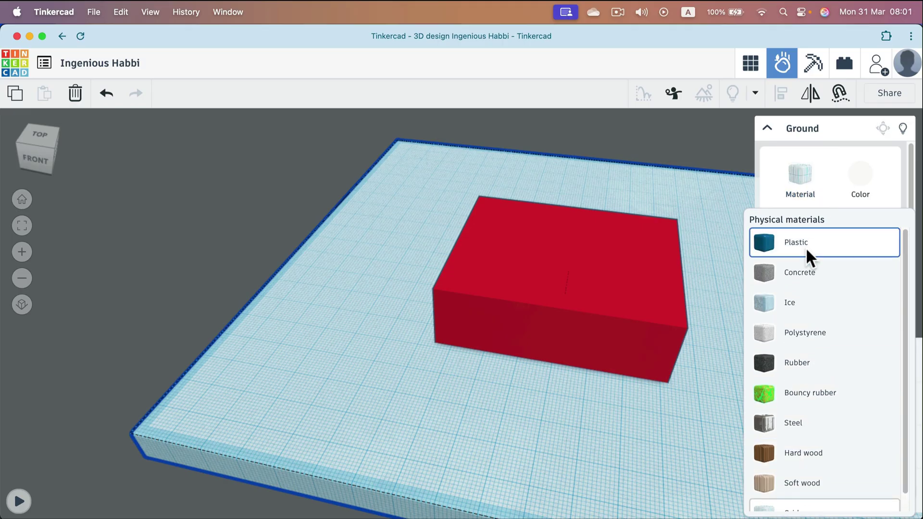
pyautogui.click(775, 242)
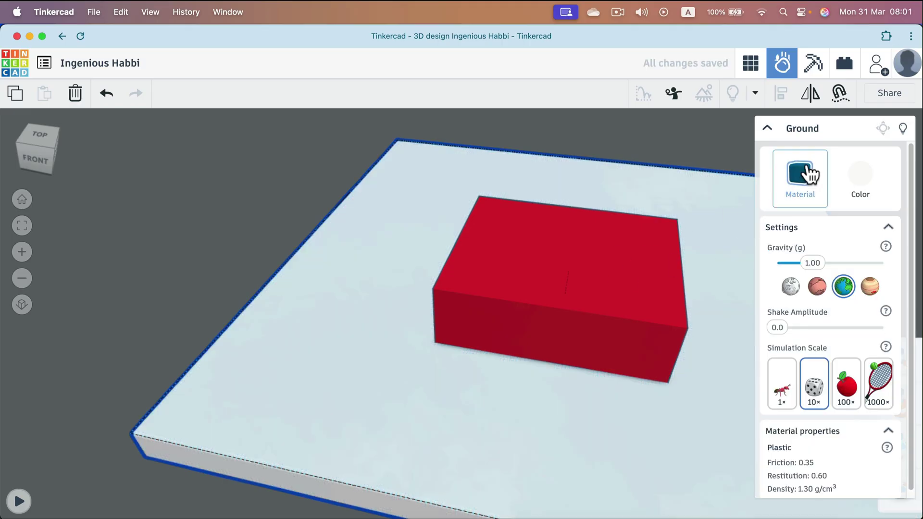
pyautogui.click(858, 177)
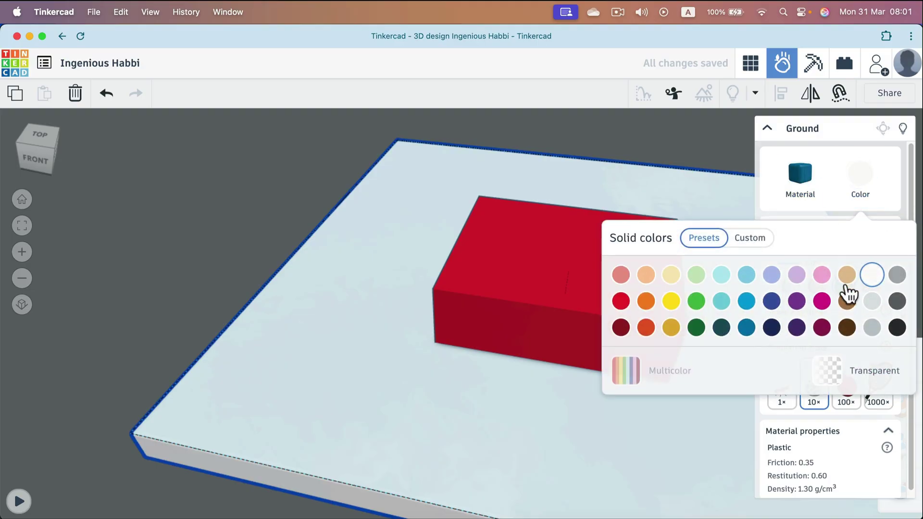
pyautogui.click(671, 303)
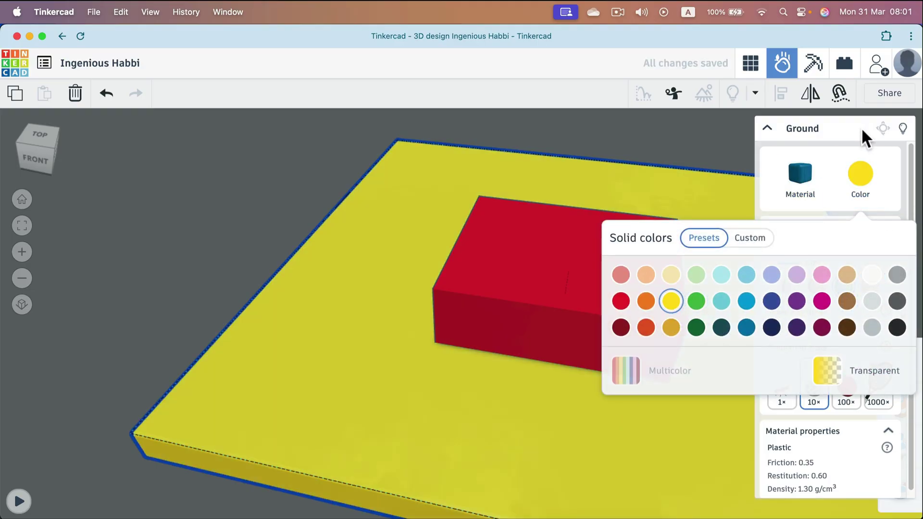
pyautogui.click(854, 170)
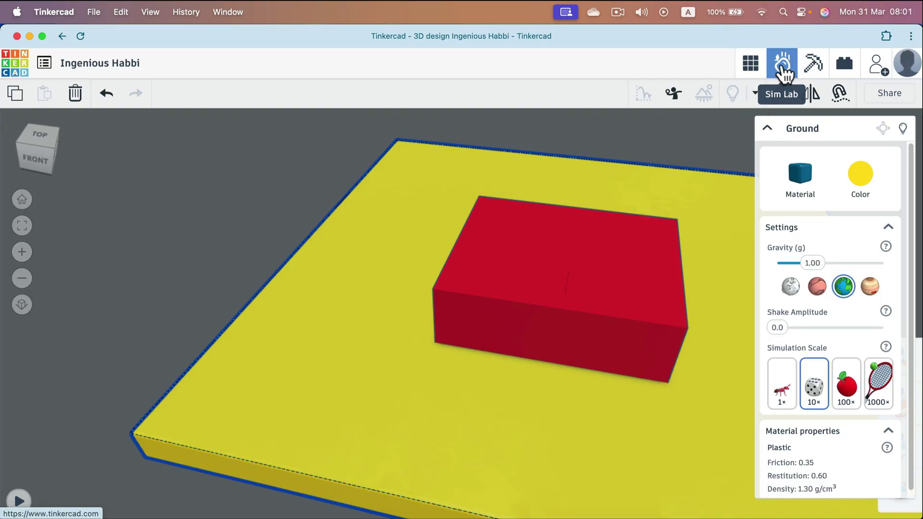
# Step: Switch to 3D Design and back to Sim Lab, viewing the yellow ground from a lower angle
pyautogui.click(753, 67)
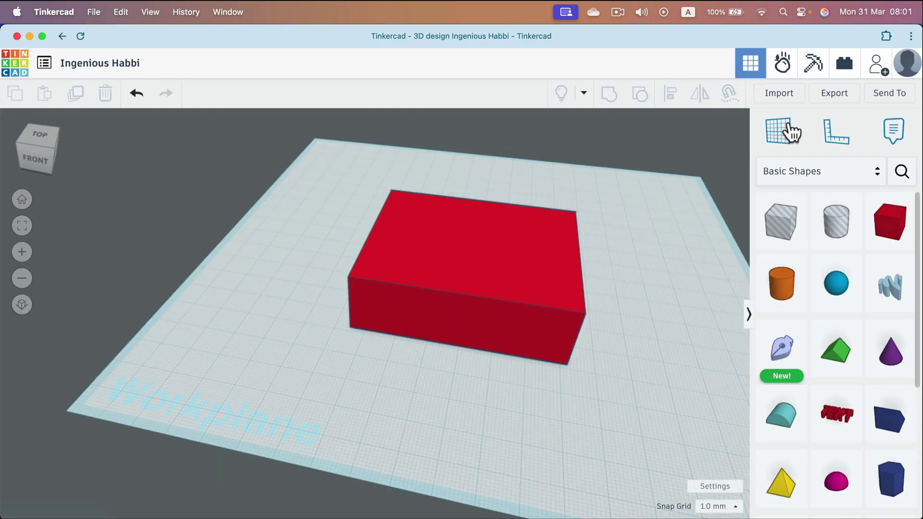
pyautogui.click(782, 74)
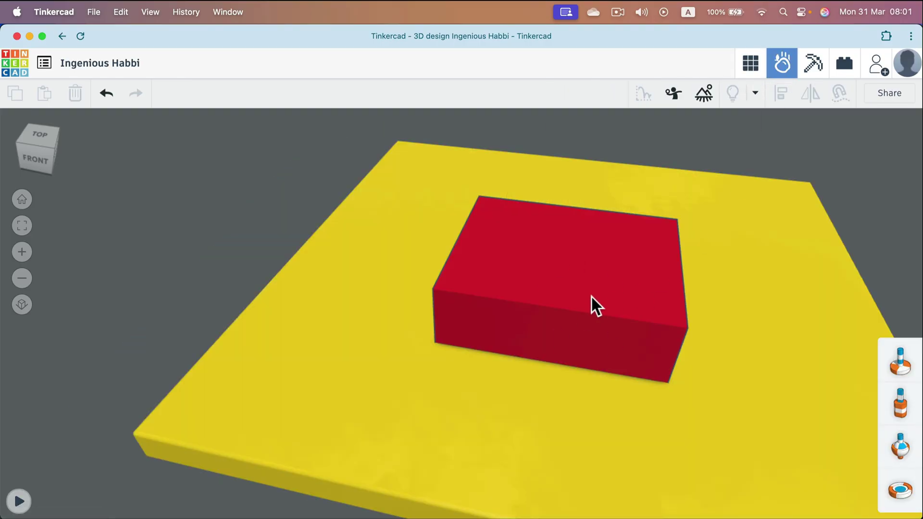
pyautogui.moveTo(50, 154); pyautogui.dragTo(65, 150)
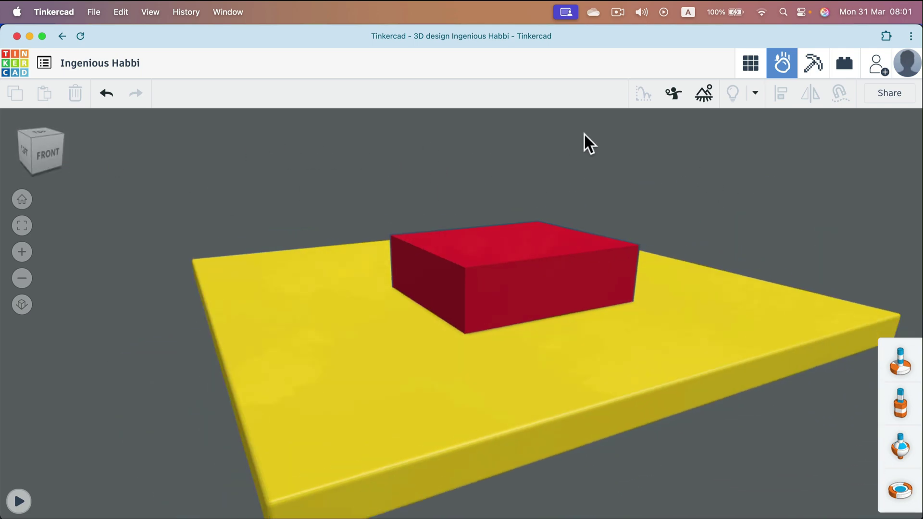
# Step: Back in 3D Design, set the workspace background to the dark navy preset
pyautogui.click(755, 66)
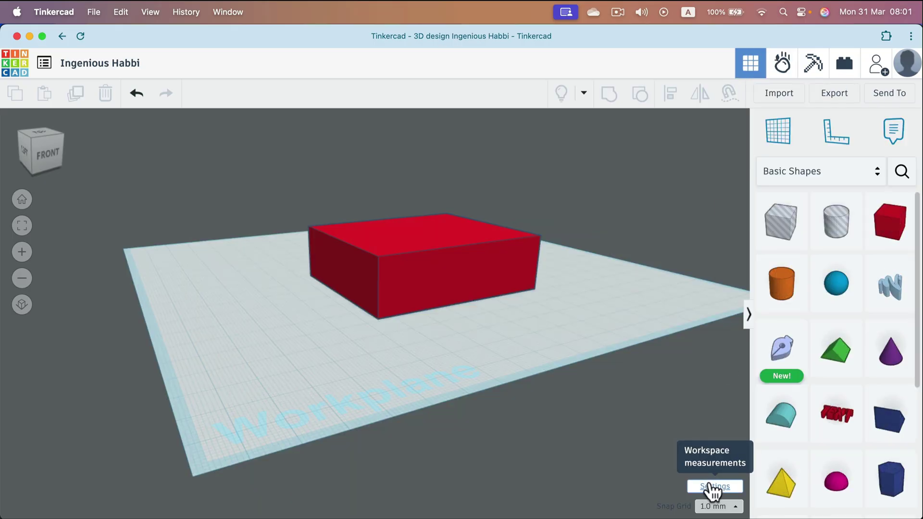
pyautogui.click(710, 486)
pyautogui.click(577, 151)
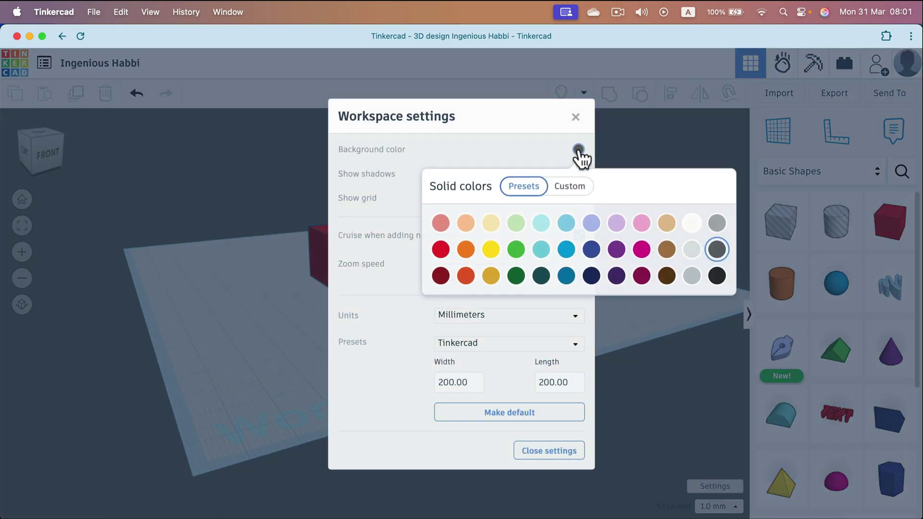
pyautogui.click(593, 275)
pyautogui.click(556, 140)
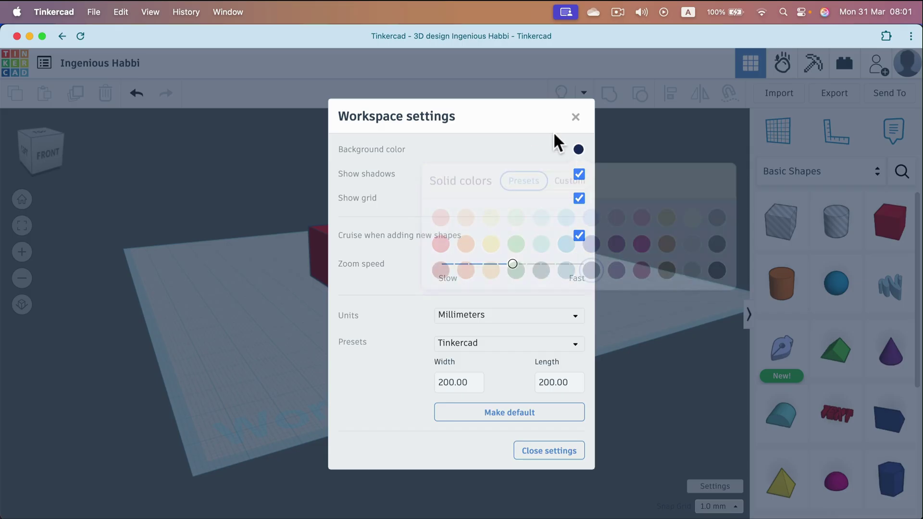
pyautogui.click(571, 452)
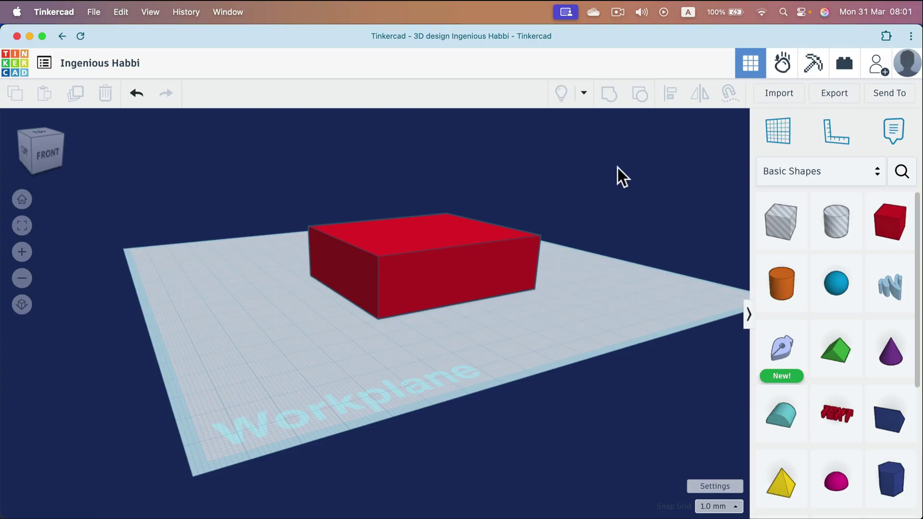
# Step: Switch to the Sim Lab view to see the navy background
pyautogui.click(781, 67)
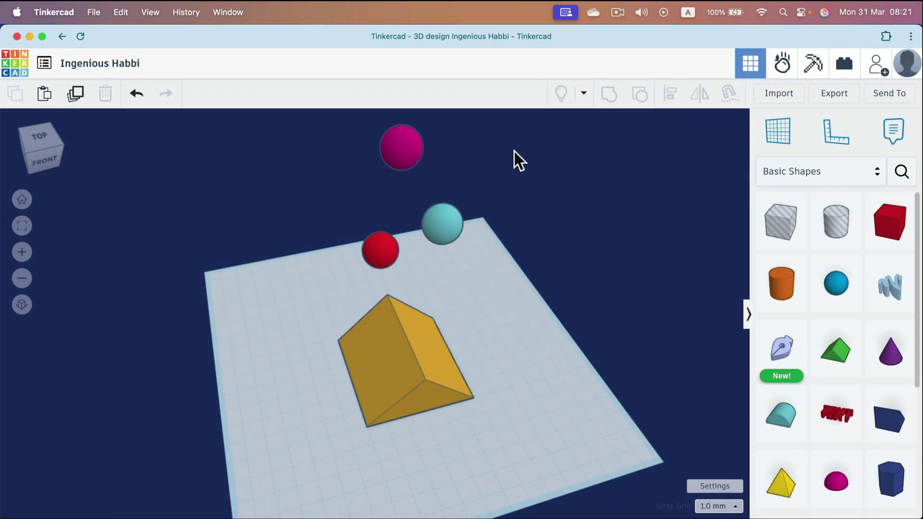
pyautogui.click(787, 70)
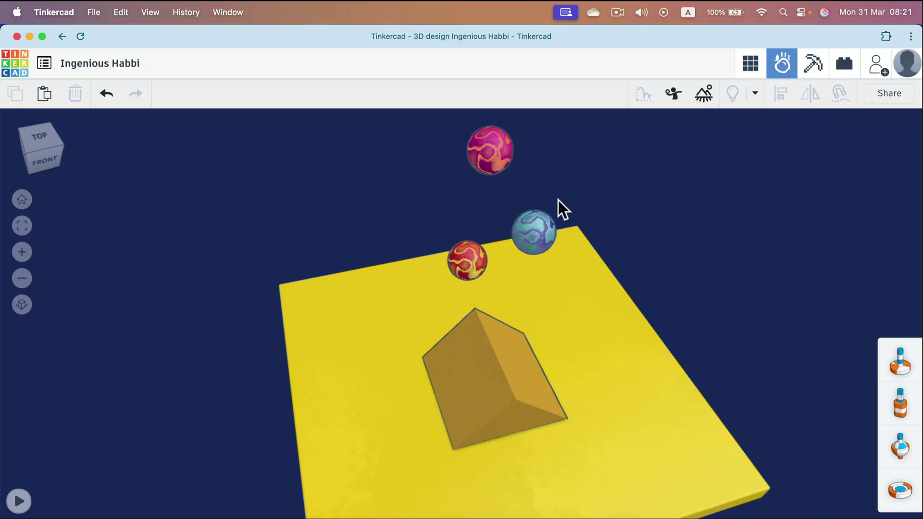
pyautogui.click(20, 501)
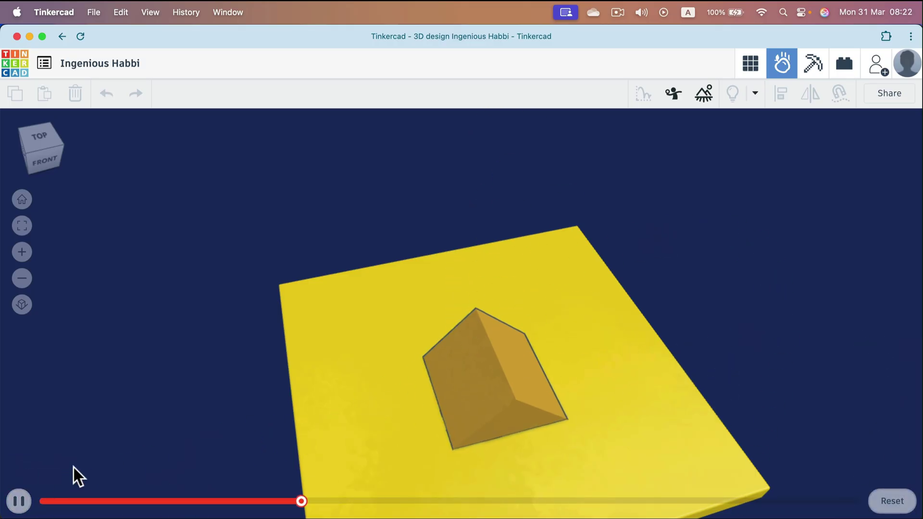
pyautogui.click(20, 502)
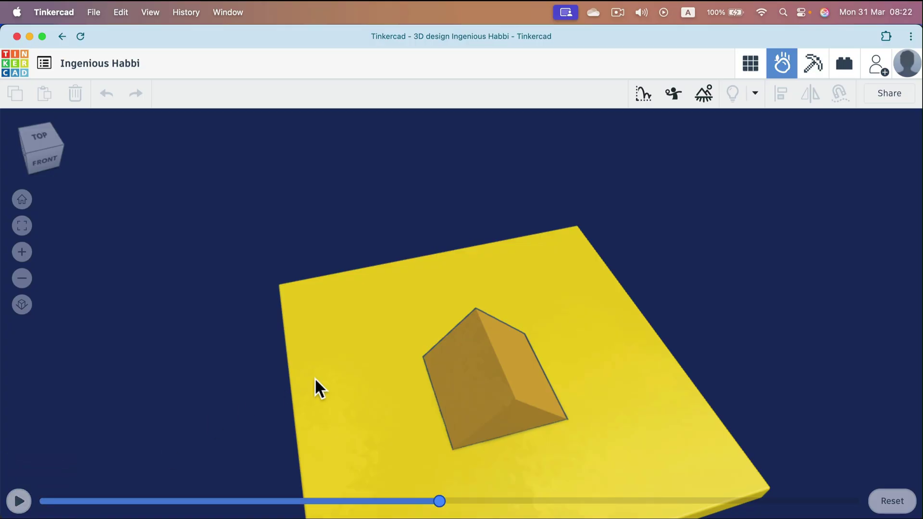
# Step: In Share, dismiss the tip and choose a 16:9 frame with Large 1280 output size
pyautogui.click(894, 96)
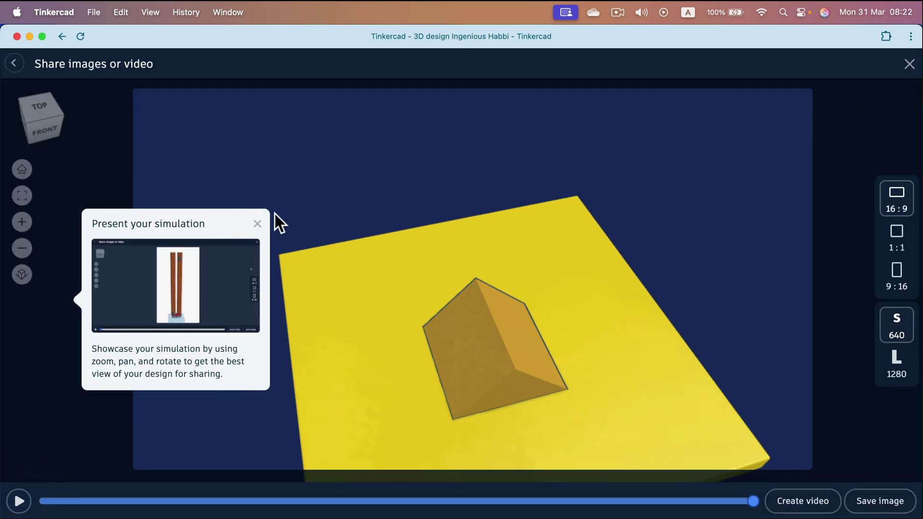
pyautogui.click(257, 225)
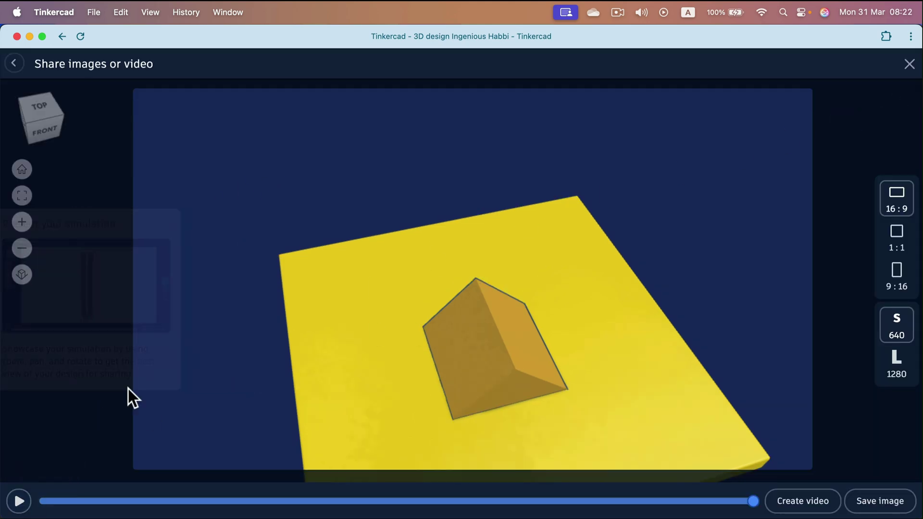
pyautogui.click(19, 501)
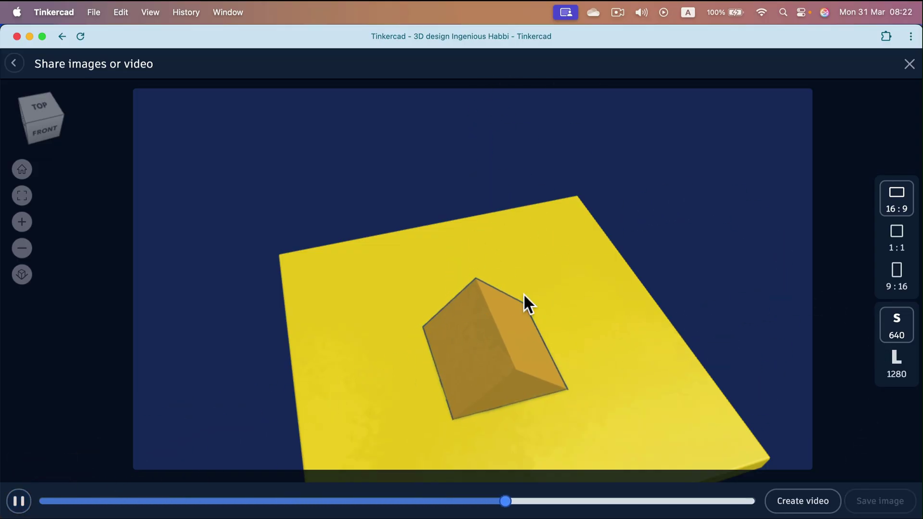
pyautogui.click(896, 197)
pyautogui.click(896, 238)
pyautogui.click(904, 206)
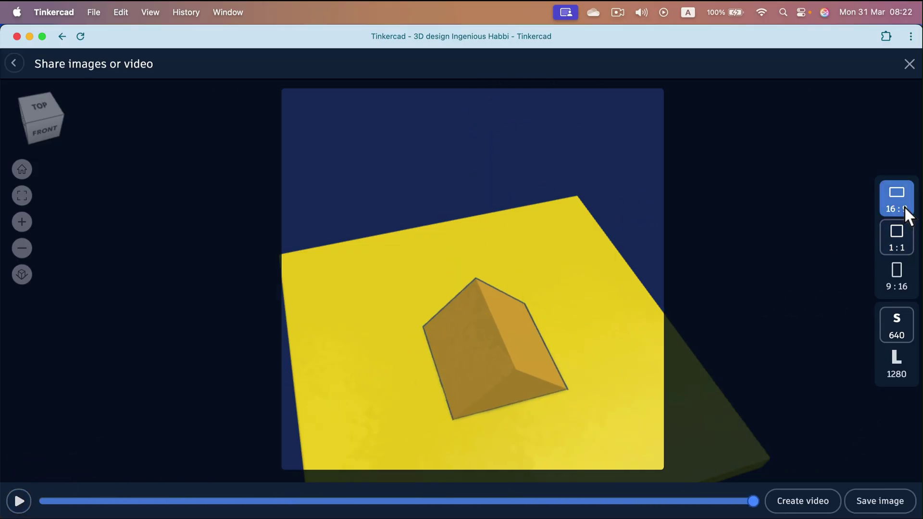
pyautogui.click(902, 270)
pyautogui.click(905, 235)
pyautogui.click(907, 201)
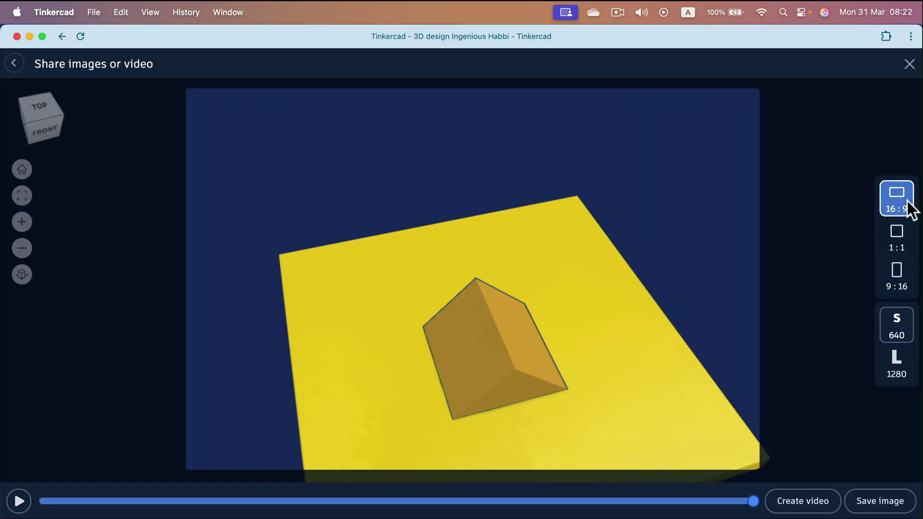
pyautogui.click(893, 318)
pyautogui.click(892, 360)
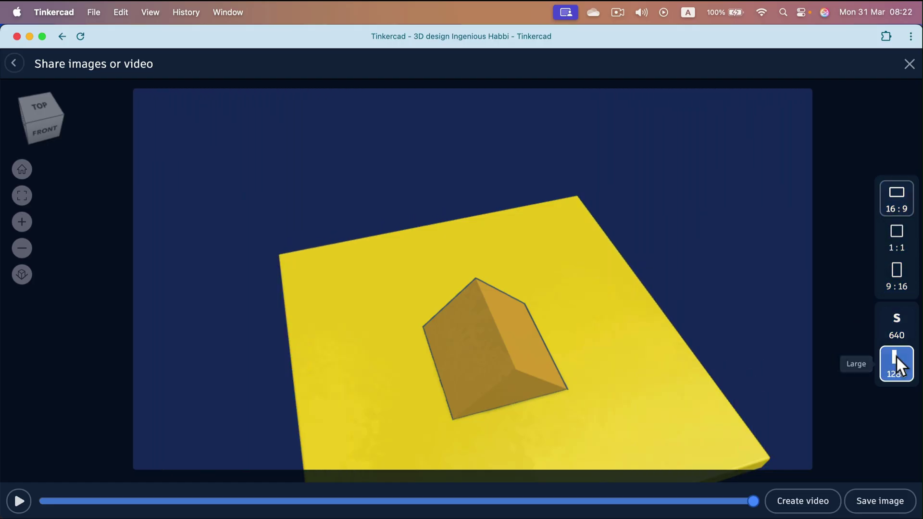
# Step: Turn the preview to the front, orbit slightly, replay the simulation and create the video
pyautogui.click(54, 120)
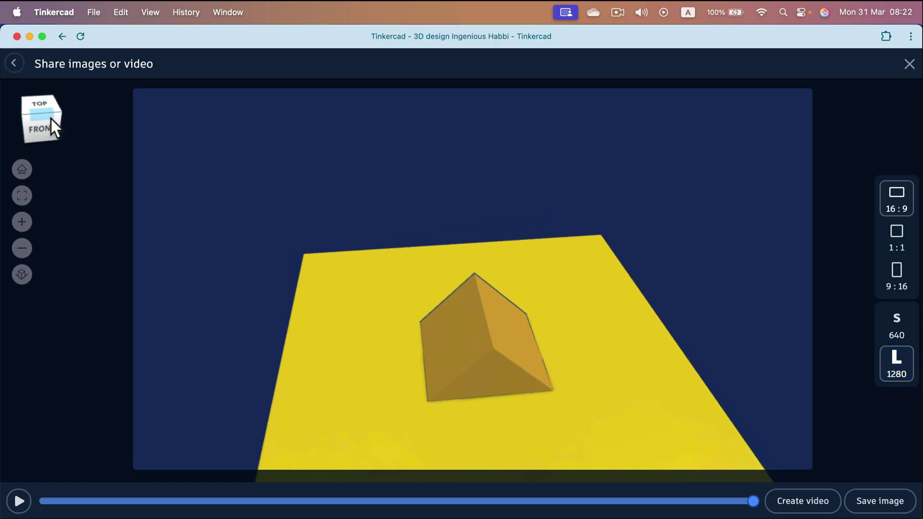
pyautogui.click(20, 499)
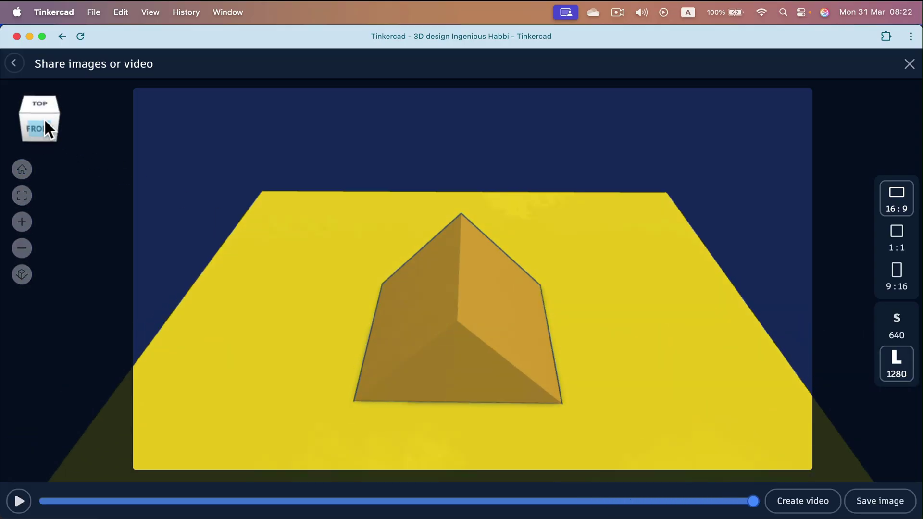
pyautogui.moveTo(45, 114); pyautogui.dragTo(45, 113)
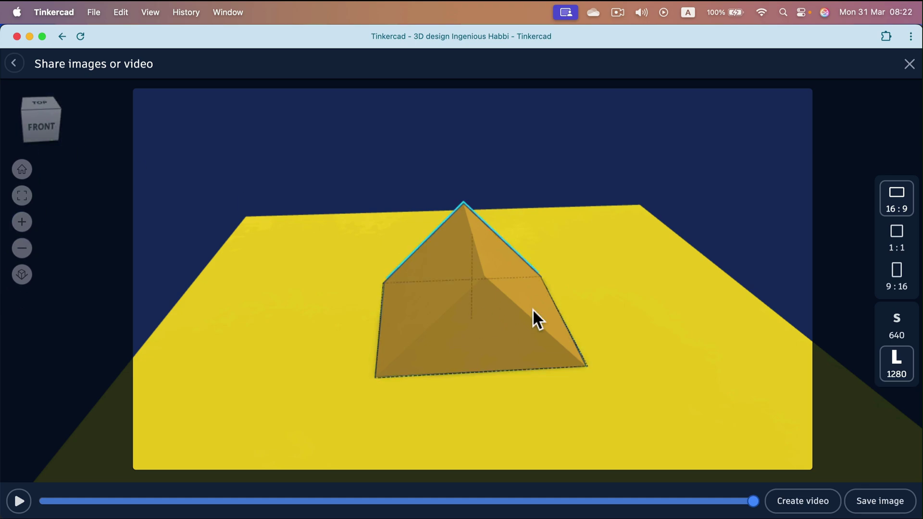
pyautogui.click(19, 501)
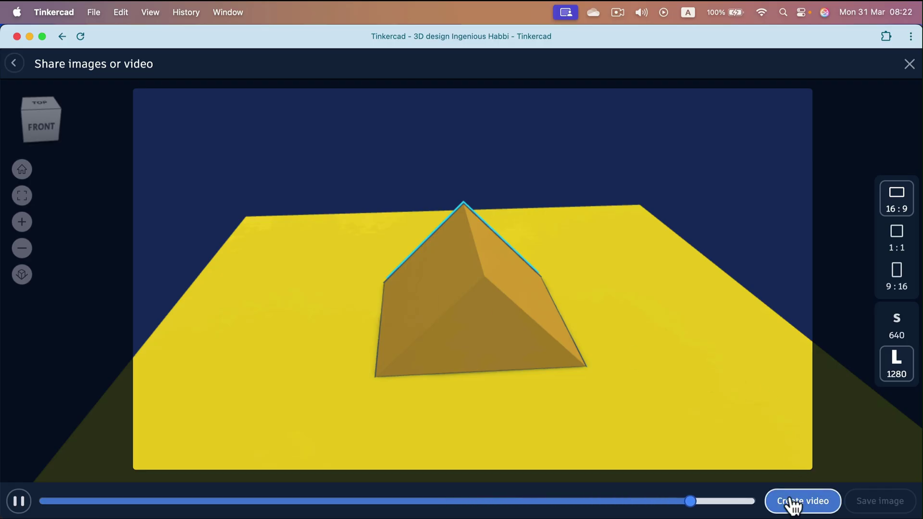
pyautogui.click(815, 509)
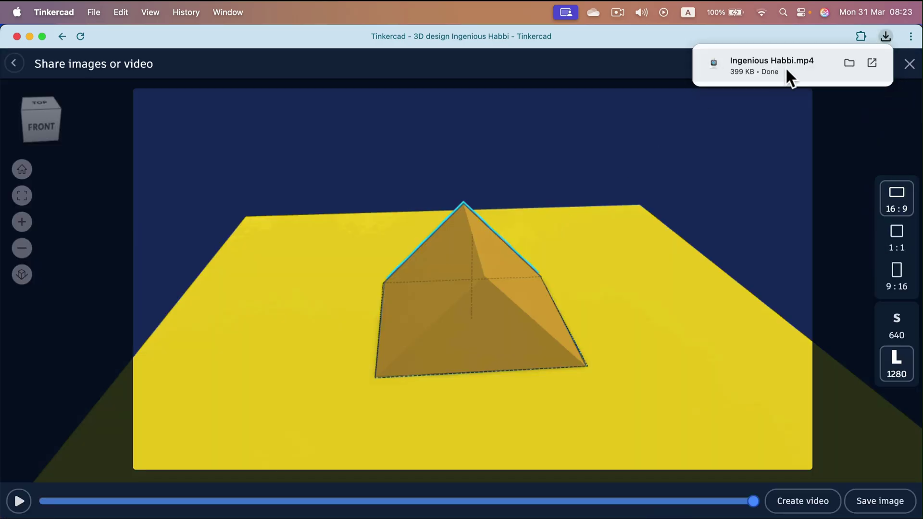
# Step: Open Ingenious Habbi.mp4 in QuickTime Player, reposition the window and play it
pyautogui.click(792, 67)
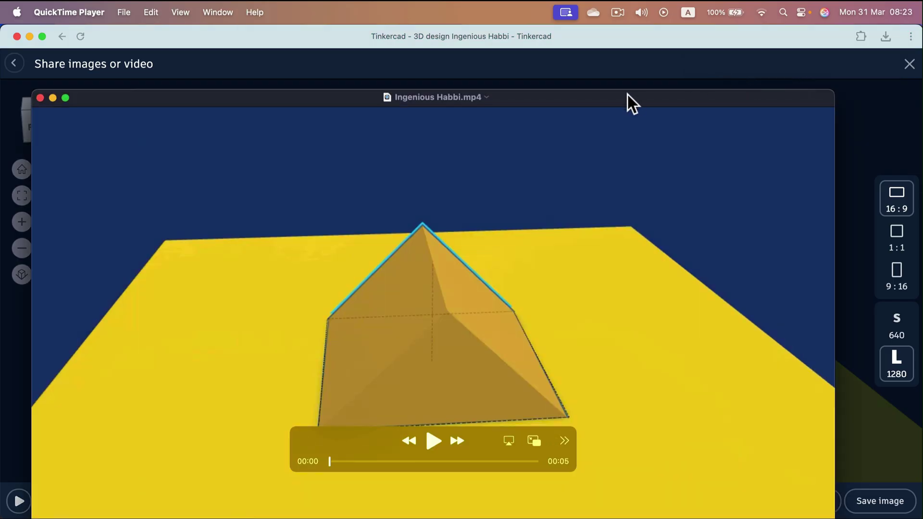
pyautogui.moveTo(628, 100); pyautogui.dragTo(661, 62)
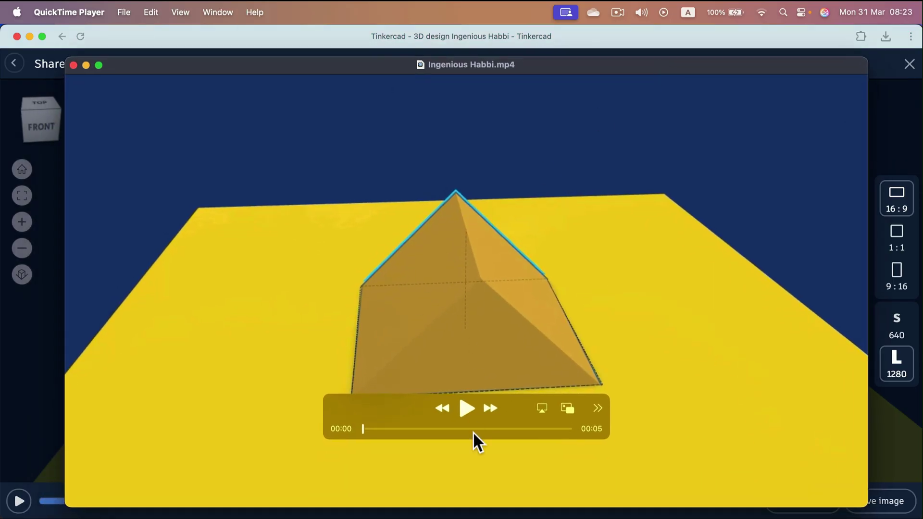
pyautogui.click(465, 410)
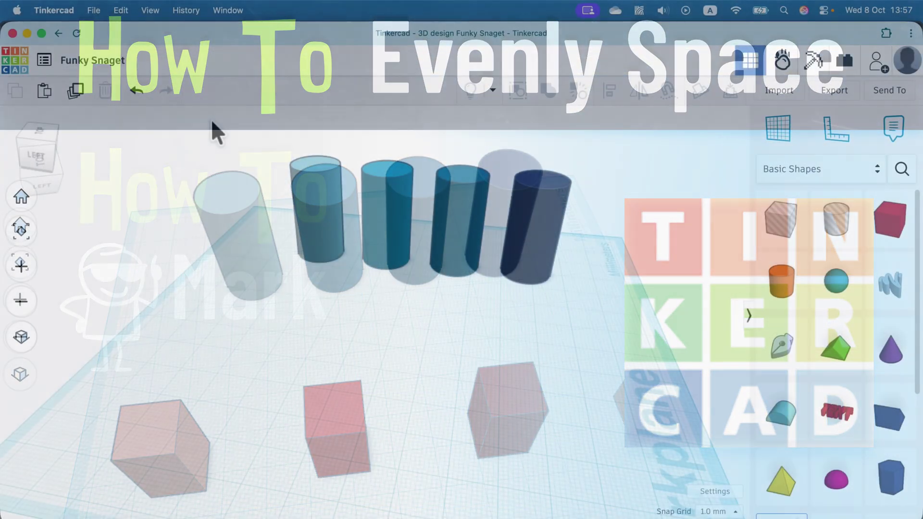
# Step: Select and deselect the four cylinders, then view the design from the top in orthographic projection
pyautogui.moveTo(211, 121); pyautogui.dragTo(572, 255)
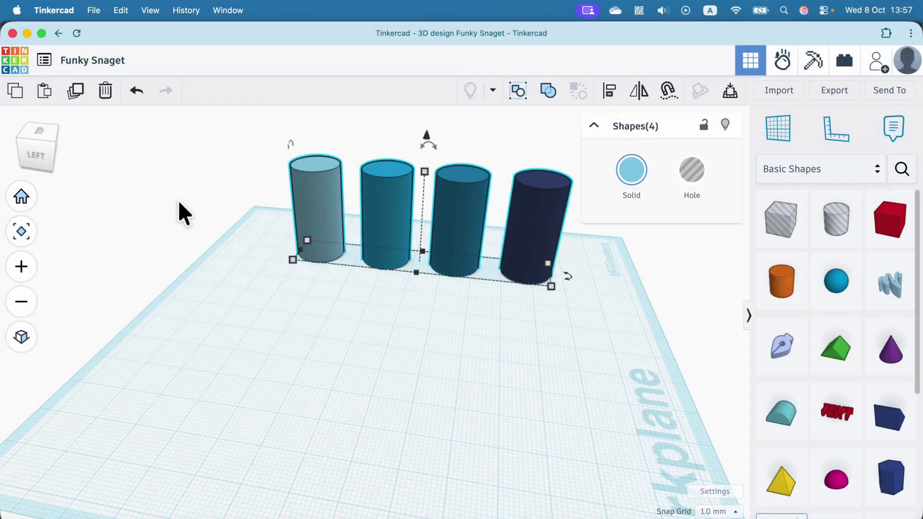
pyautogui.click(225, 265)
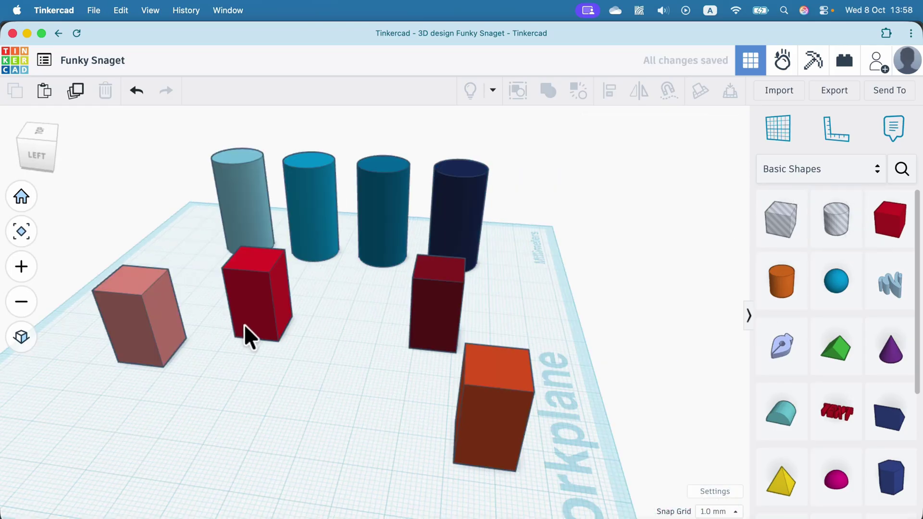
pyautogui.click(42, 129)
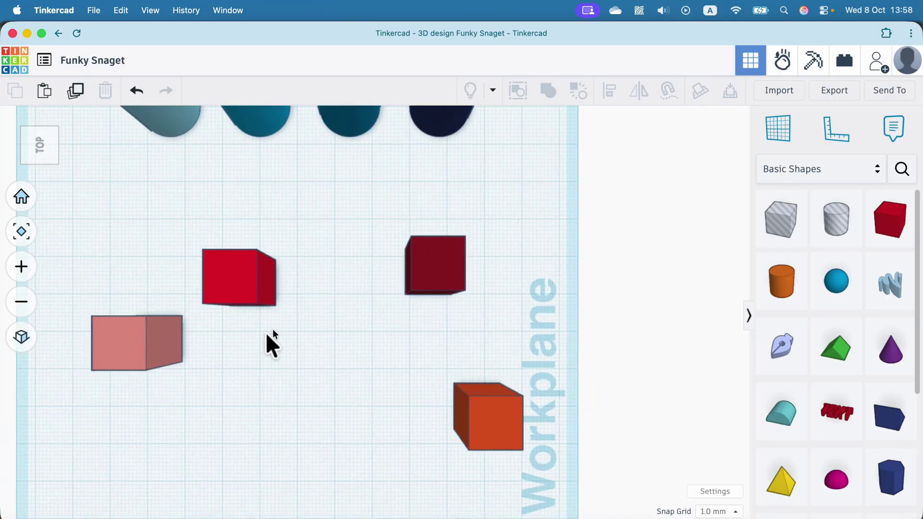
pyautogui.click(22, 339)
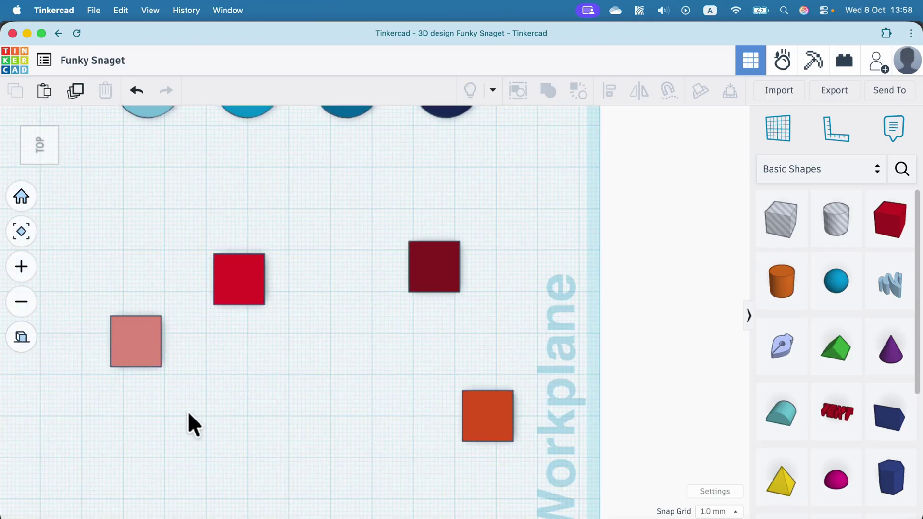
# Step: Left-align the pink, red, maroon and orange boxes along one horizontal row
pyautogui.moveTo(77, 191); pyautogui.dragTo(569, 487)
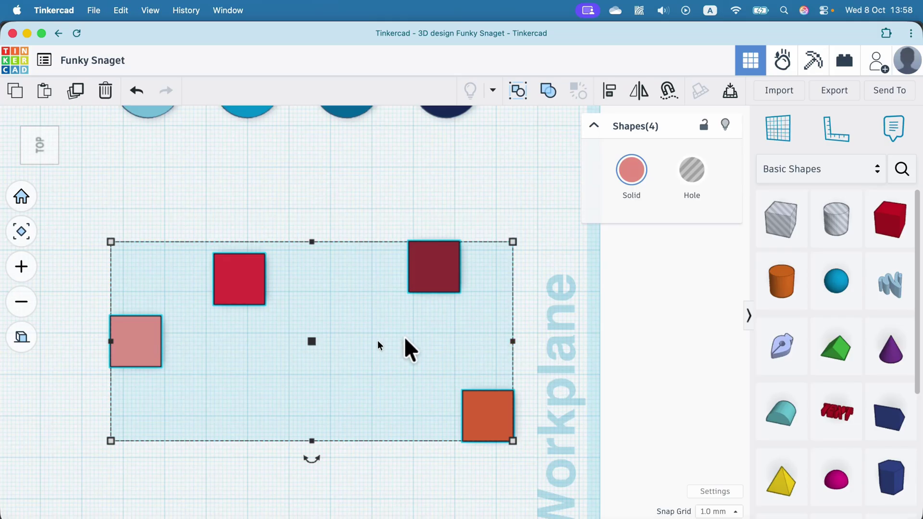
pyautogui.click(609, 90)
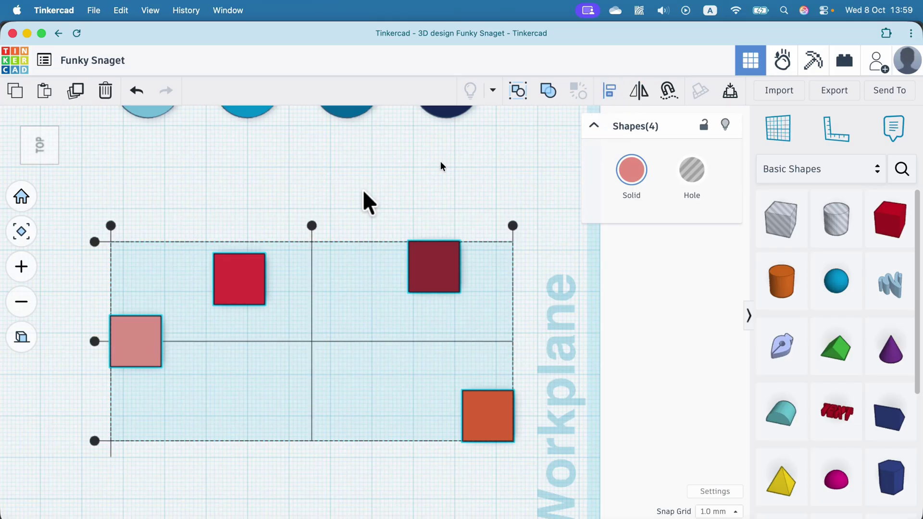
pyautogui.click(95, 340)
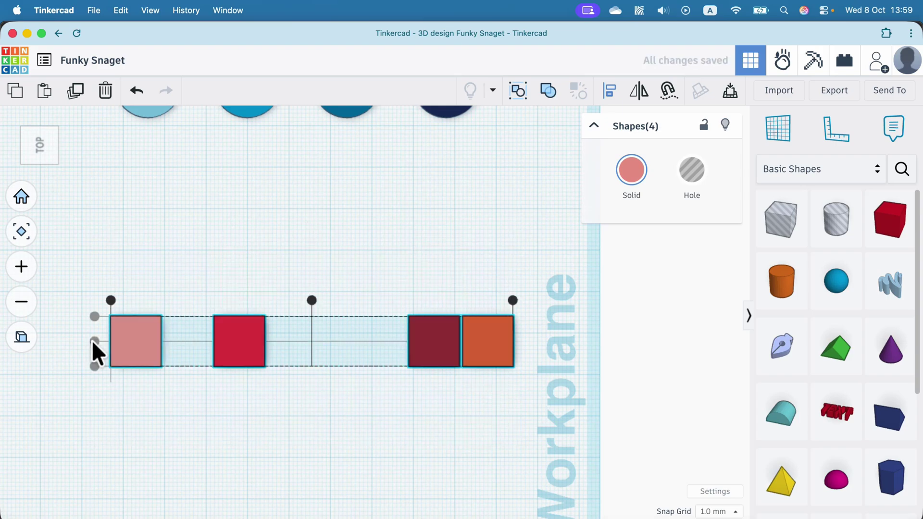
pyautogui.click(318, 425)
pyautogui.click(217, 255)
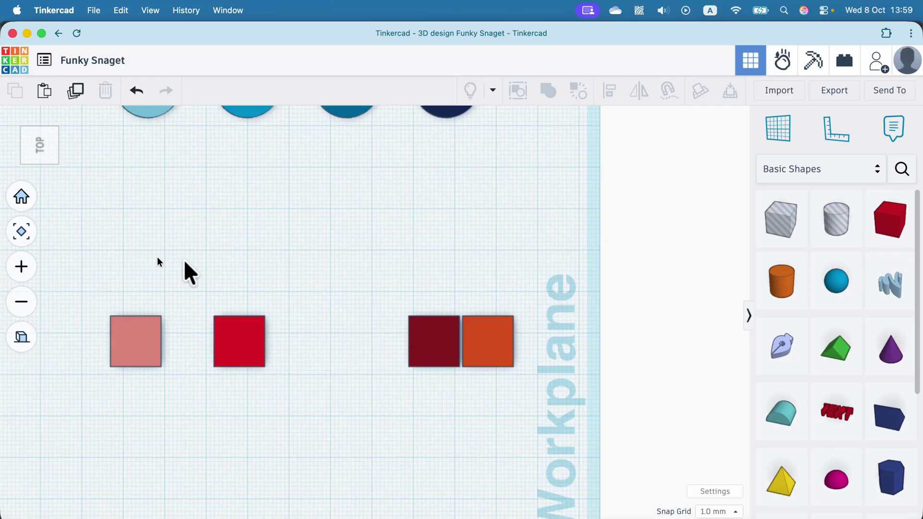
# Step: Add a blue spacer box and set its width to 26.00
pyautogui.moveTo(888, 230); pyautogui.dragTo(227, 244)
pyautogui.click(639, 178)
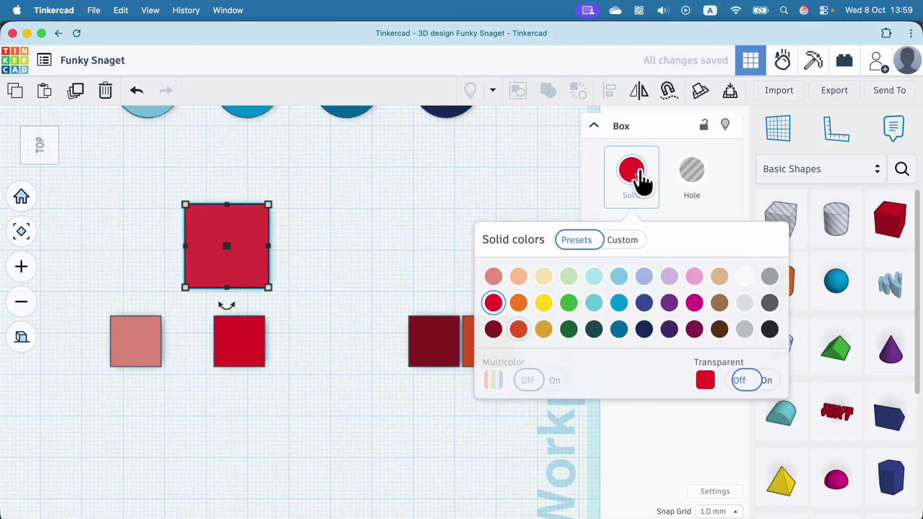
pyautogui.click(619, 302)
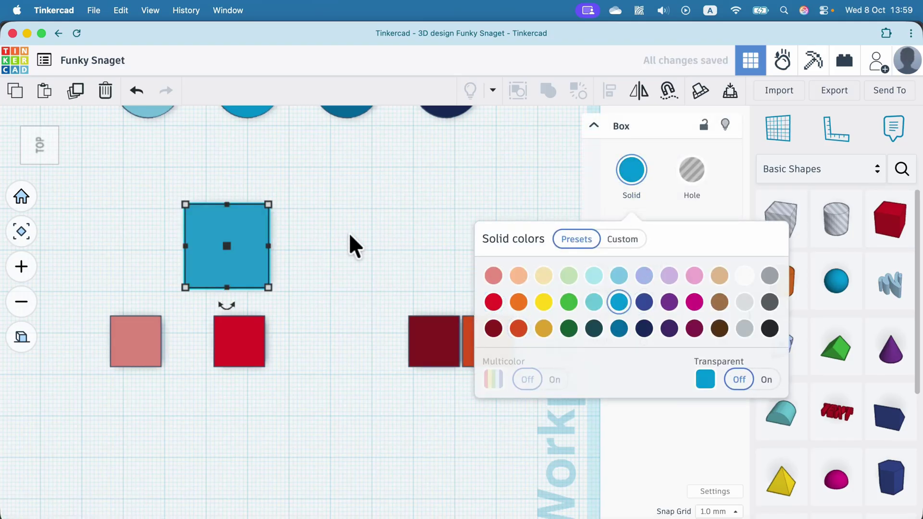
pyautogui.click(348, 234)
pyautogui.click(211, 234)
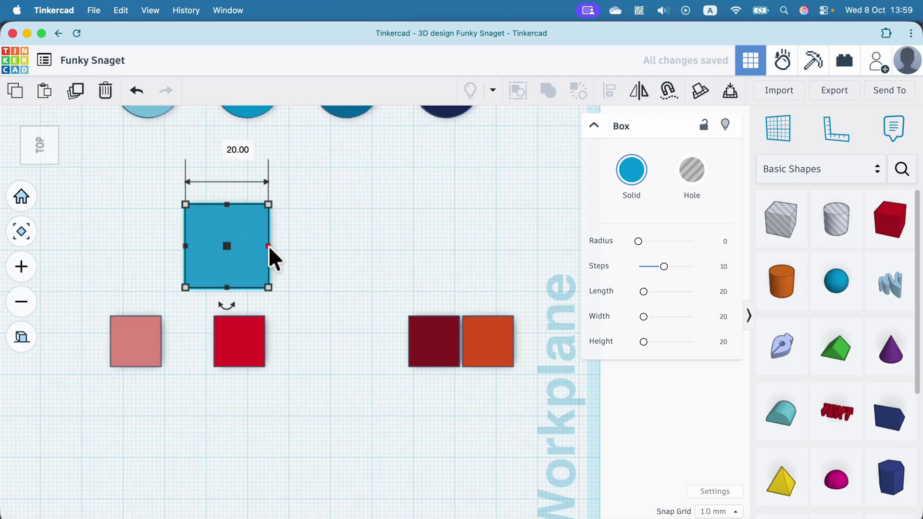
pyautogui.moveTo(268, 246)
pyautogui.mouseDown()
pyautogui.moveTo(210, 246)
pyautogui.moveTo(277, 245)
pyautogui.mouseUp()
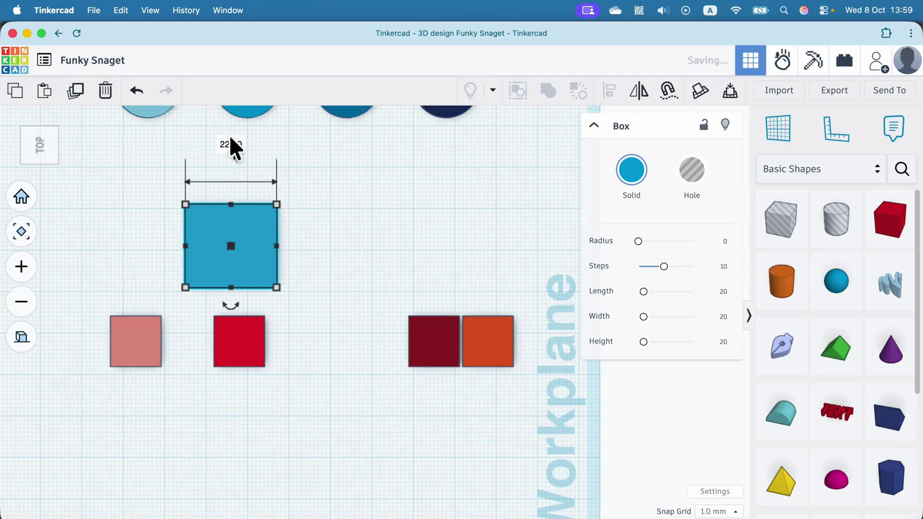
pyautogui.click(233, 144)
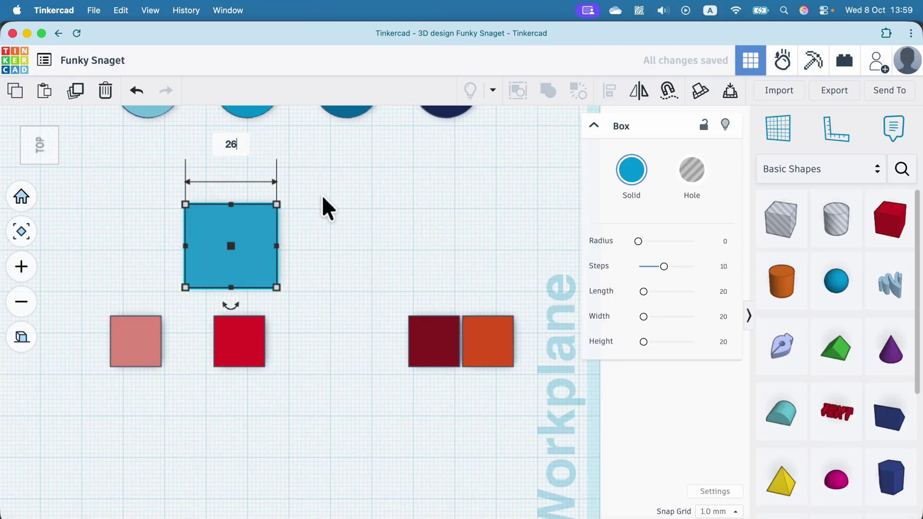
pyautogui.press('Return')
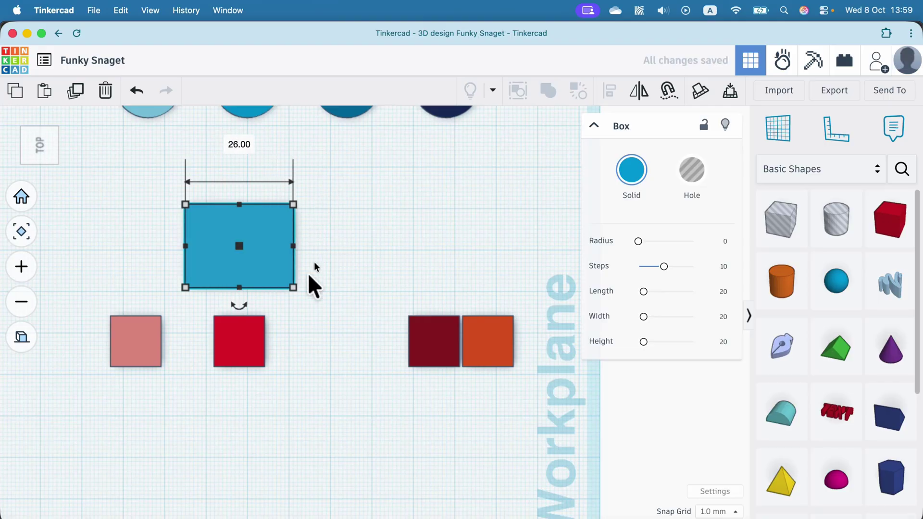
# Step: Space the pink and red boxes apart using the blue spacer between them
pyautogui.moveTo(254, 347); pyautogui.dragTo(391, 291)
pyautogui.moveTo(138, 360); pyautogui.dragTo(96, 294)
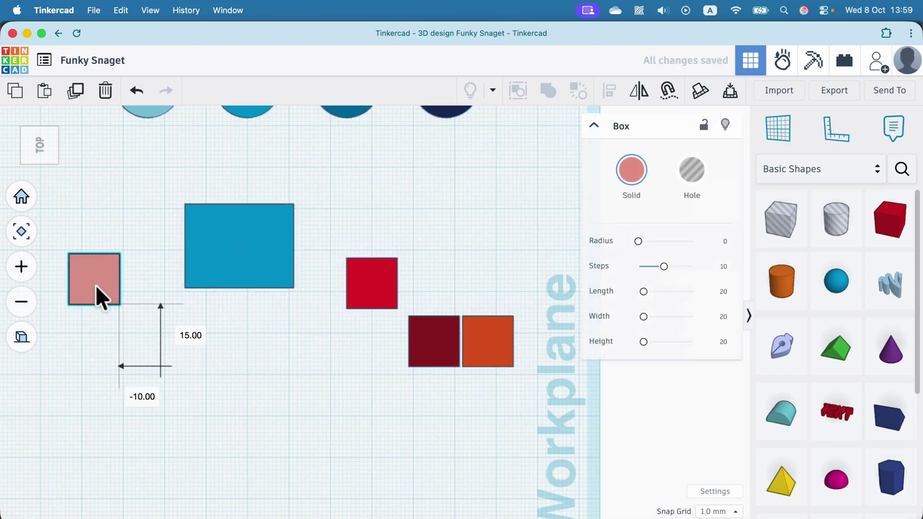
pyautogui.click(237, 252)
pyautogui.moveTo(276, 260); pyautogui.dragTo(210, 294)
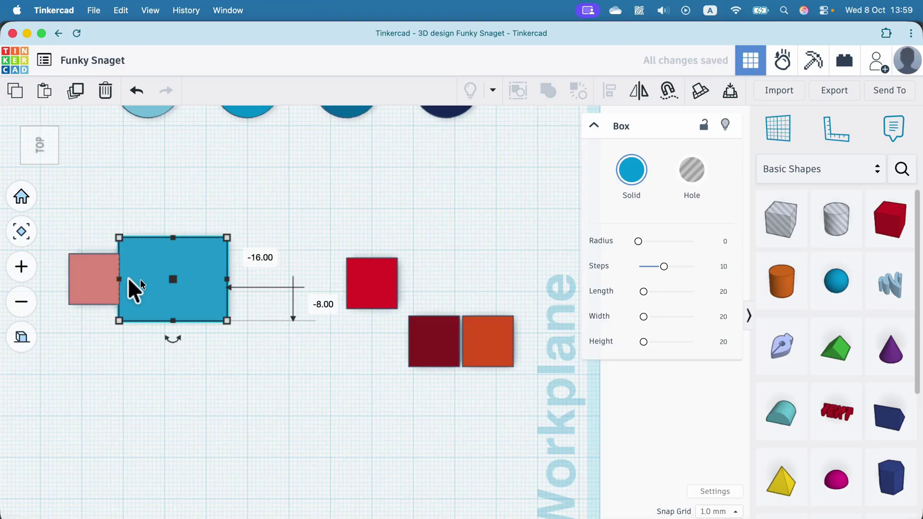
pyautogui.click(380, 269)
pyautogui.moveTo(379, 272); pyautogui.dragTo(259, 270)
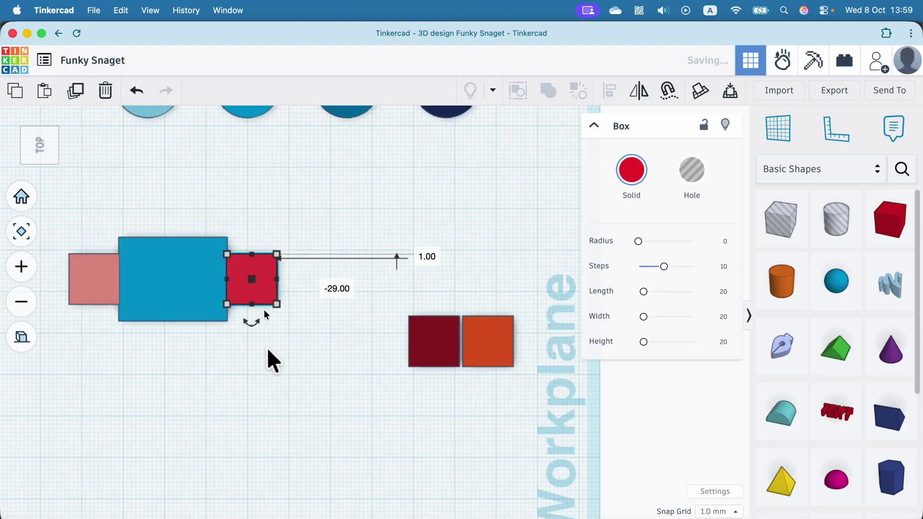
# Step: Butt the dark-red and orange boxes against the blue spacer to space them evenly
pyautogui.click(163, 294)
pyautogui.moveTo(164, 294); pyautogui.dragTo(314, 293)
pyautogui.moveTo(445, 349); pyautogui.dragTo(420, 290)
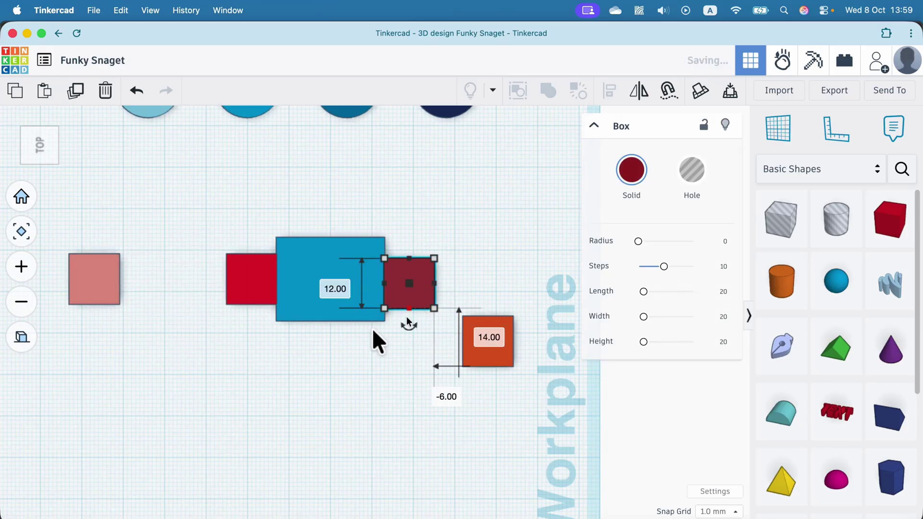
pyautogui.moveTo(320, 293); pyautogui.dragTo(478, 272)
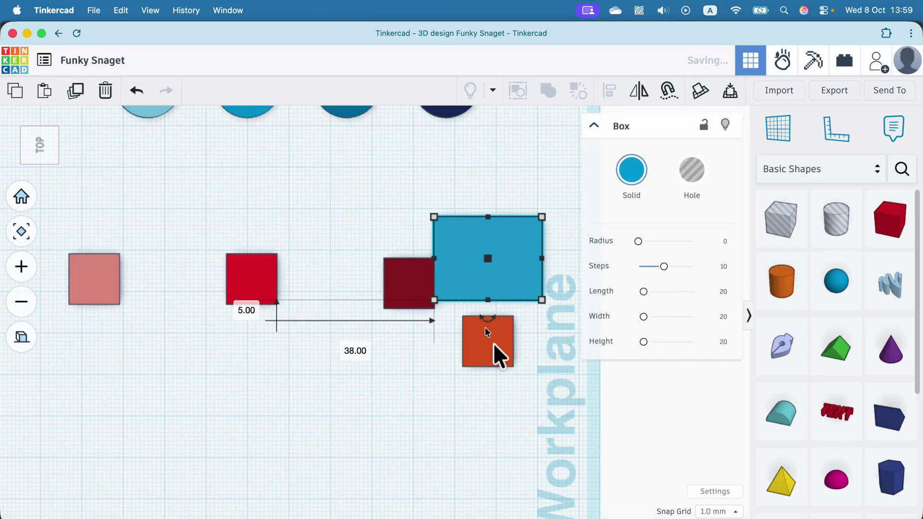
pyautogui.moveTo(494, 354); pyautogui.dragTo(574, 302)
pyautogui.click(516, 245)
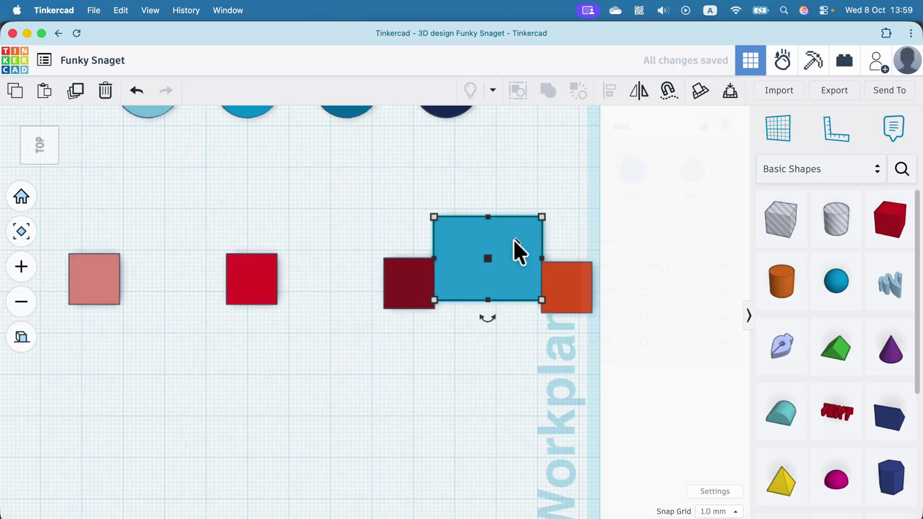
# Step: Delete the blue spacer, move the four boxes down and centre them on one line
pyautogui.press('Delete')
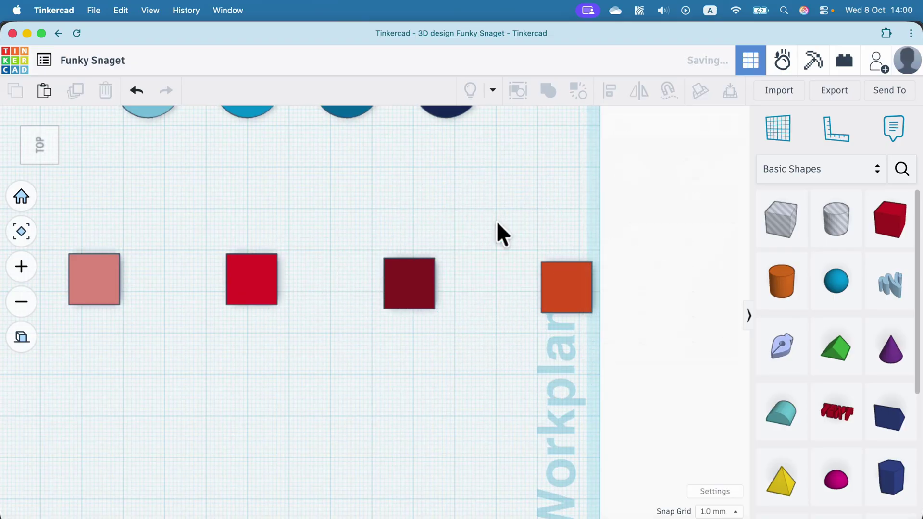
pyautogui.moveTo(278, 284); pyautogui.dragTo(579, 358)
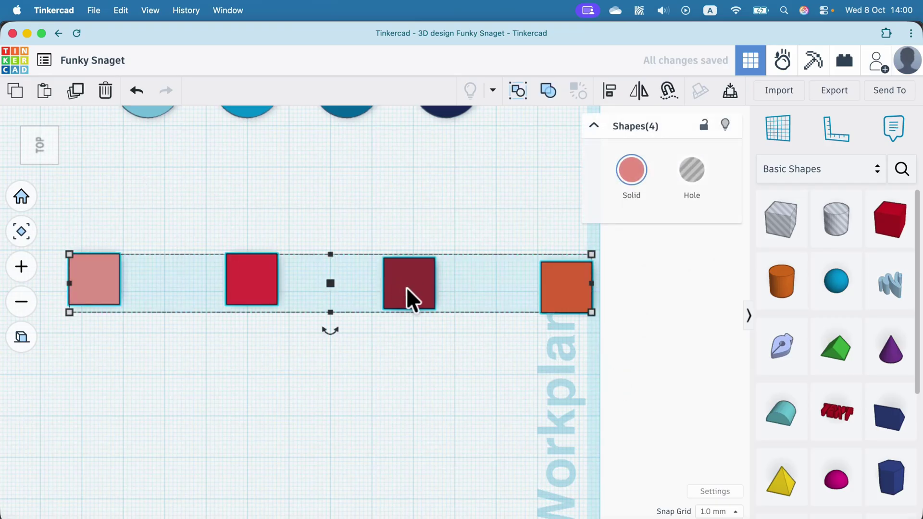
pyautogui.moveTo(406, 287); pyautogui.dragTo(393, 328)
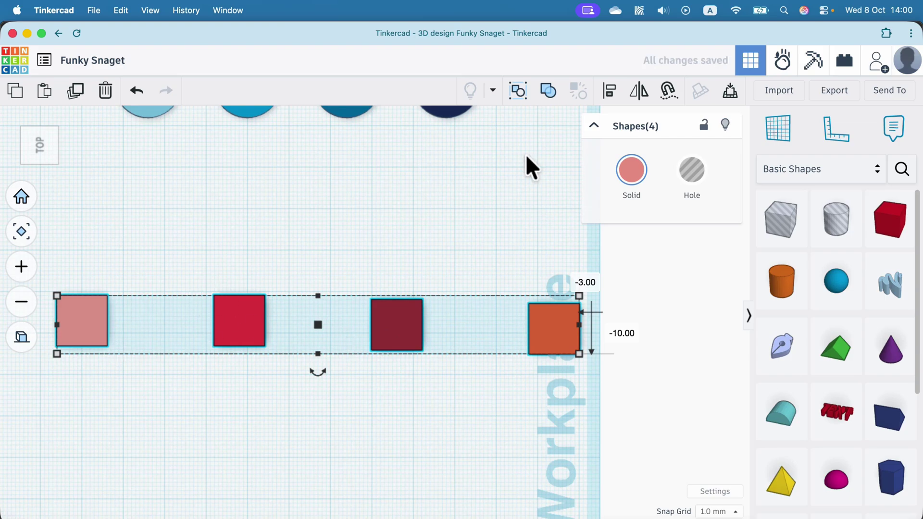
pyautogui.click(610, 92)
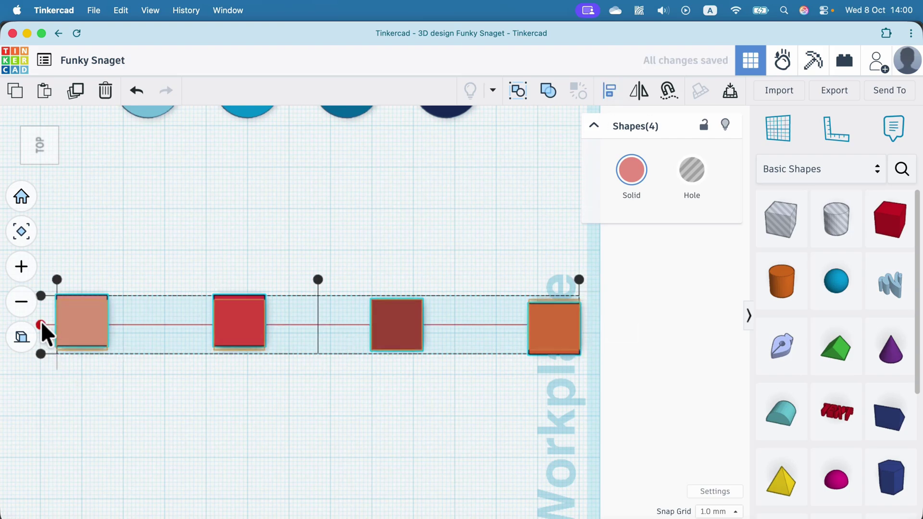
pyautogui.click(41, 321)
pyautogui.click(209, 281)
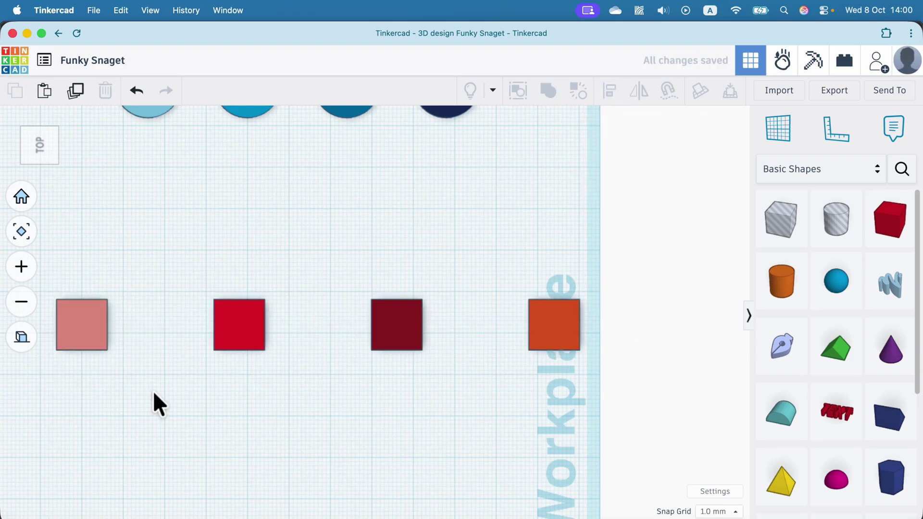
# Step: Add a new red box below the row and return to Top orthographic view
pyautogui.click(21, 336)
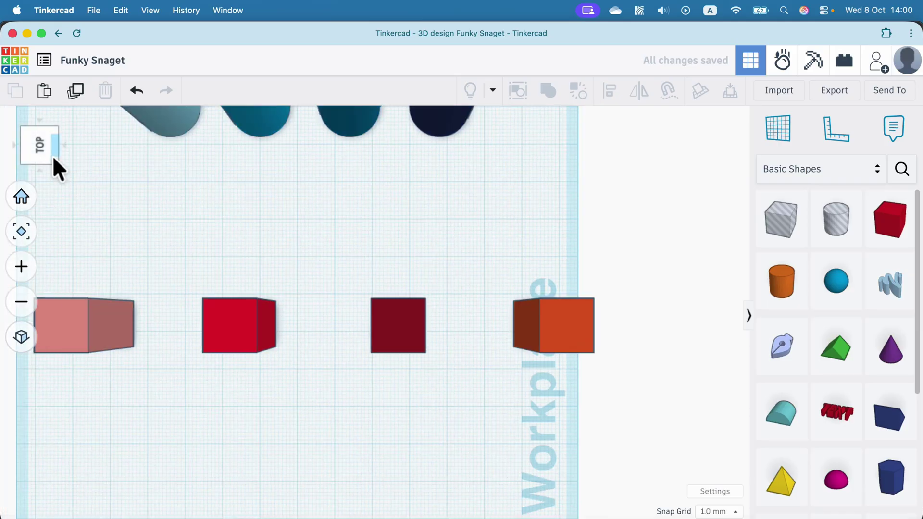
pyautogui.moveTo(53, 156)
pyautogui.mouseDown()
pyautogui.moveTo(53, 142)
pyautogui.moveTo(49, 151)
pyautogui.mouseUp()
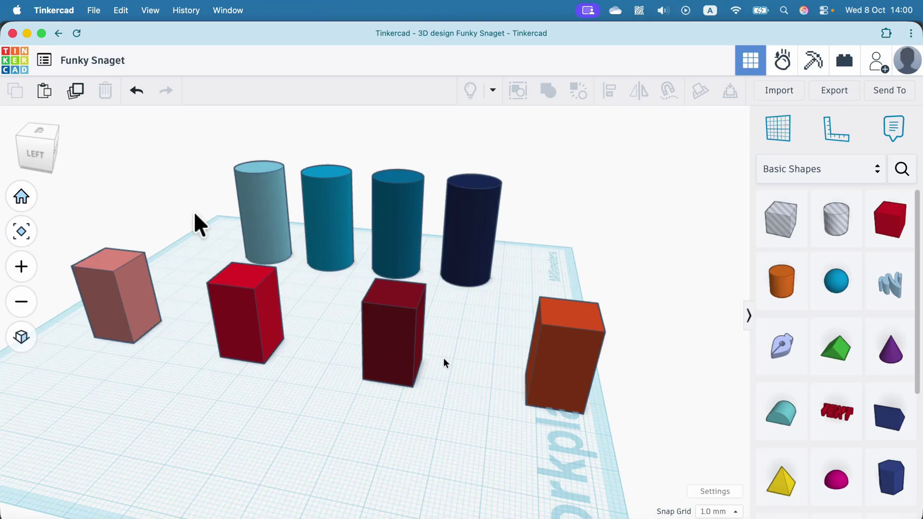
pyautogui.moveTo(32, 143)
pyautogui.mouseDown()
pyautogui.moveTo(45, 143)
pyautogui.moveTo(30, 143)
pyautogui.mouseUp()
pyautogui.click(889, 219)
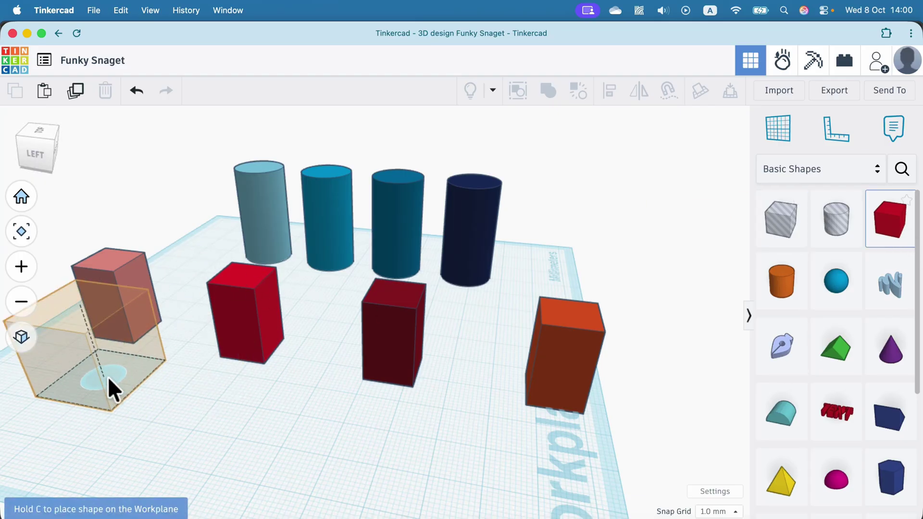
pyautogui.click(143, 378)
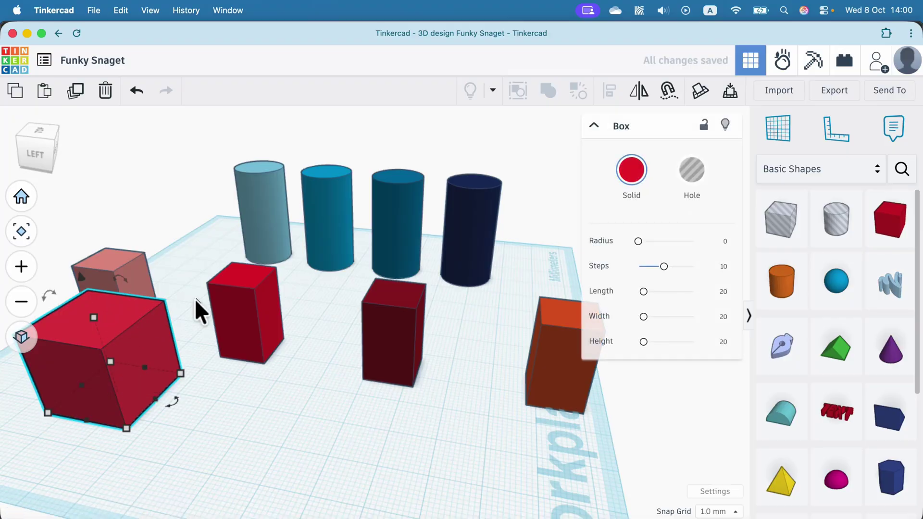
pyautogui.click(42, 135)
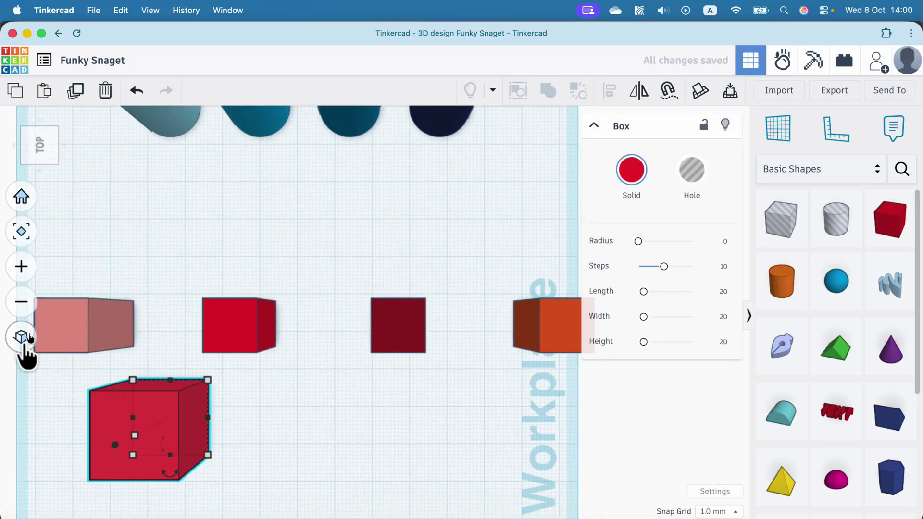
pyautogui.click(22, 337)
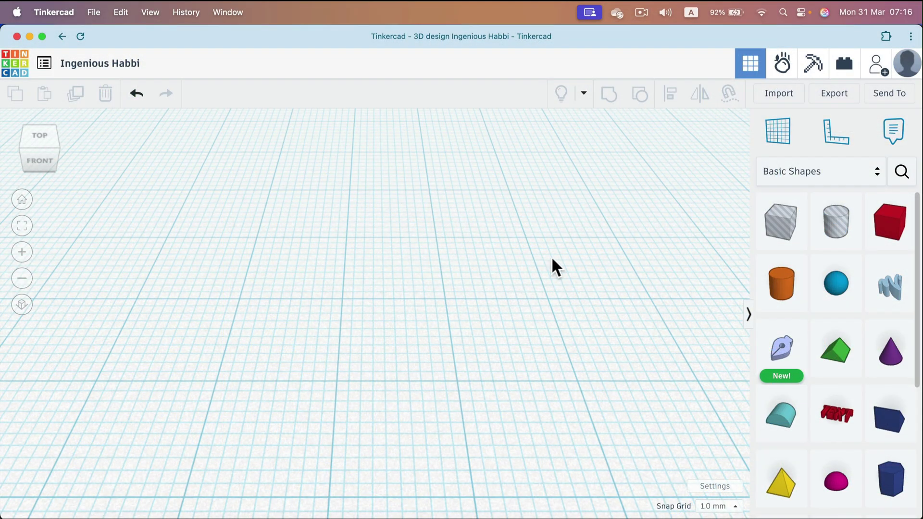
pyautogui.moveTo(774, 290); pyautogui.dragTo(396, 288)
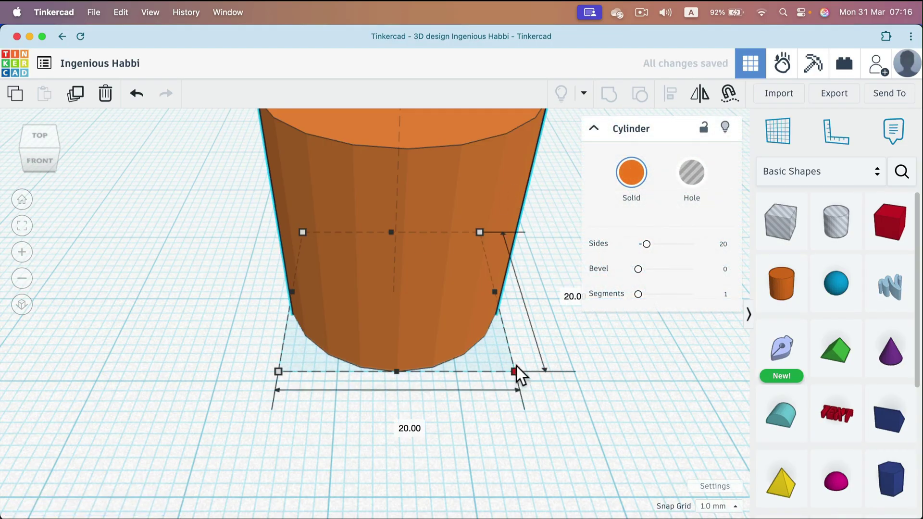
pyautogui.moveTo(517, 366); pyautogui.dragTo(449, 285)
pyautogui.moveTo(402, 179); pyautogui.dragTo(391, 315)
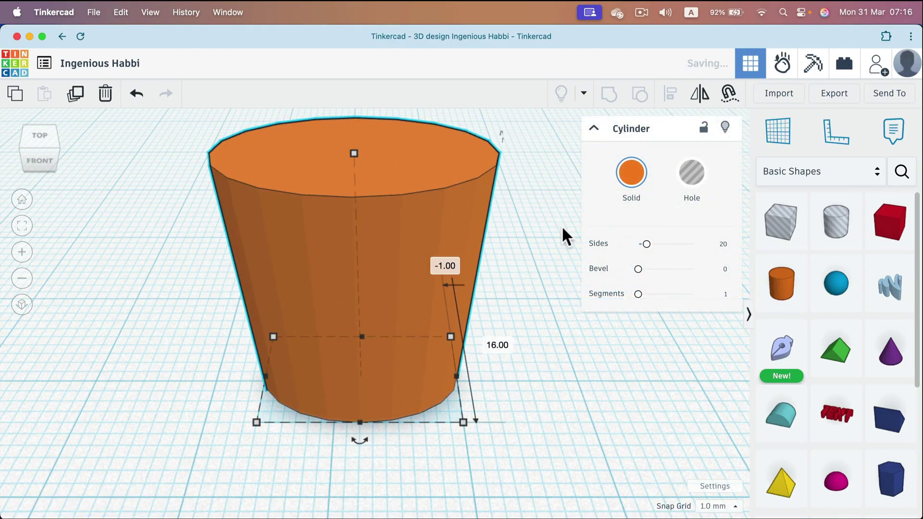
pyautogui.moveTo(638, 269); pyautogui.dragTo(690, 269)
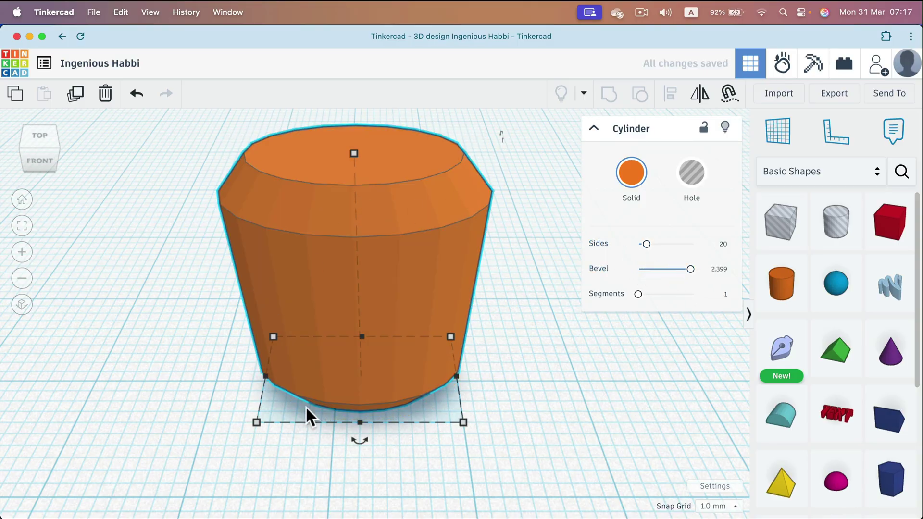
pyautogui.moveTo(367, 439); pyautogui.dragTo(188, 238)
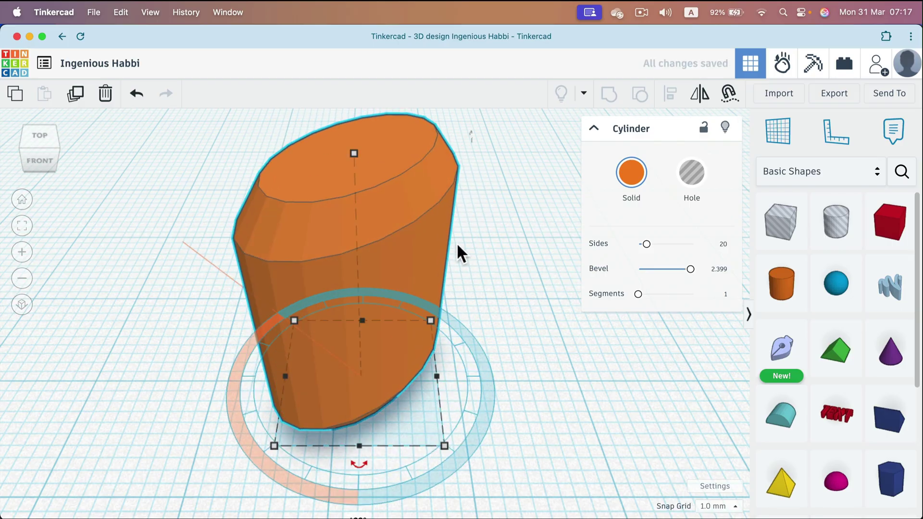
pyautogui.press('Delete')
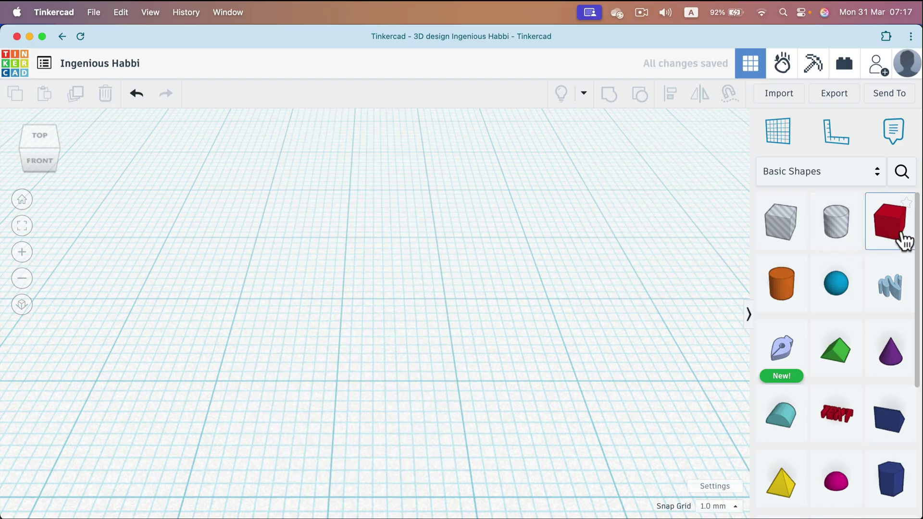
pyautogui.click(889, 224)
pyautogui.click(411, 344)
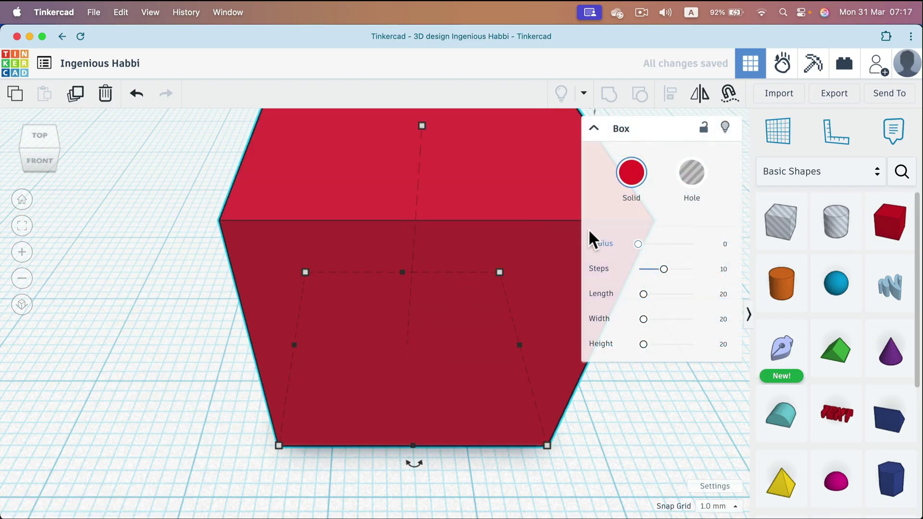
pyautogui.scroll(-4, 470, 363)
pyautogui.moveTo(488, 327); pyautogui.dragTo(399, 328)
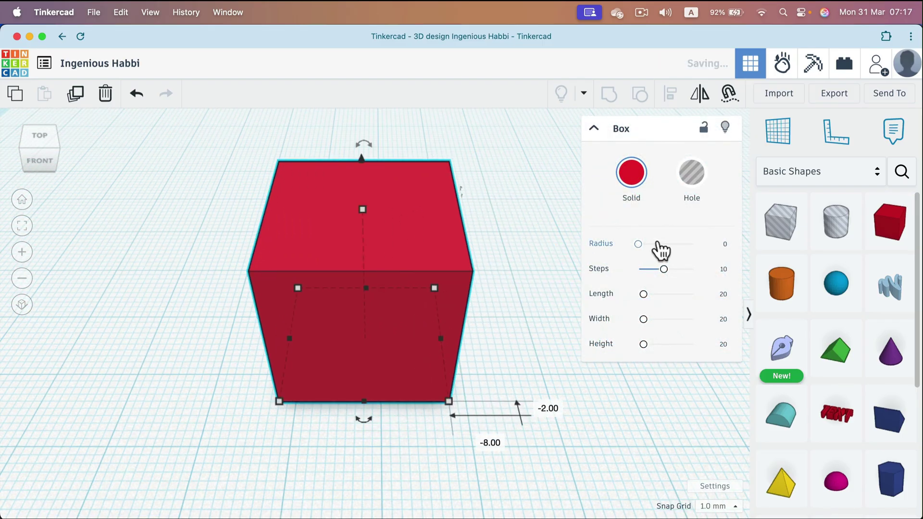
pyautogui.moveTo(659, 243); pyautogui.dragTo(646, 245)
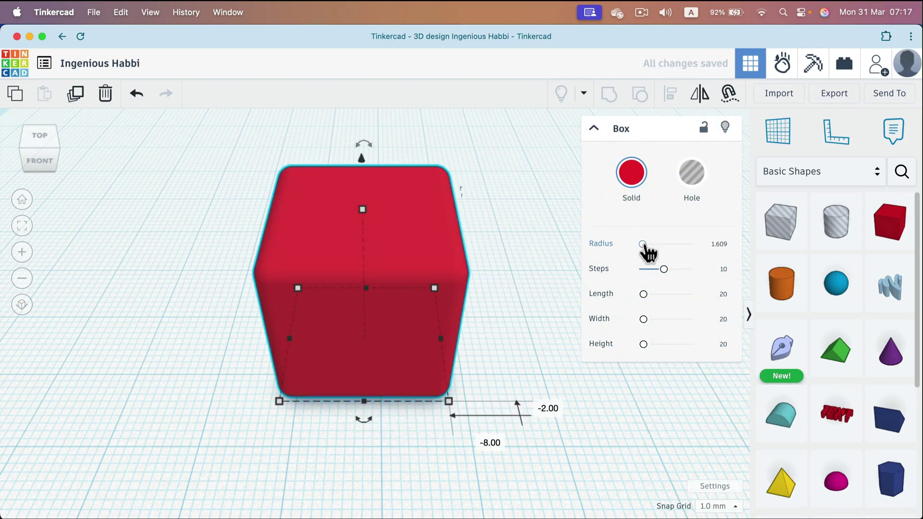
pyautogui.moveTo(642, 294); pyautogui.dragTo(645, 323)
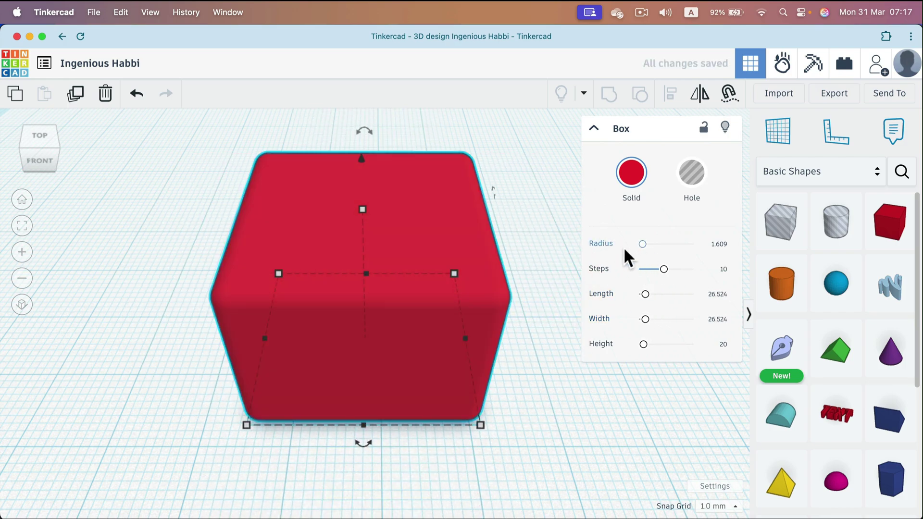
pyautogui.moveTo(643, 245)
pyautogui.mouseDown()
pyautogui.moveTo(661, 247)
pyautogui.moveTo(633, 242)
pyautogui.moveTo(652, 245)
pyautogui.mouseUp()
pyautogui.press('Delete')
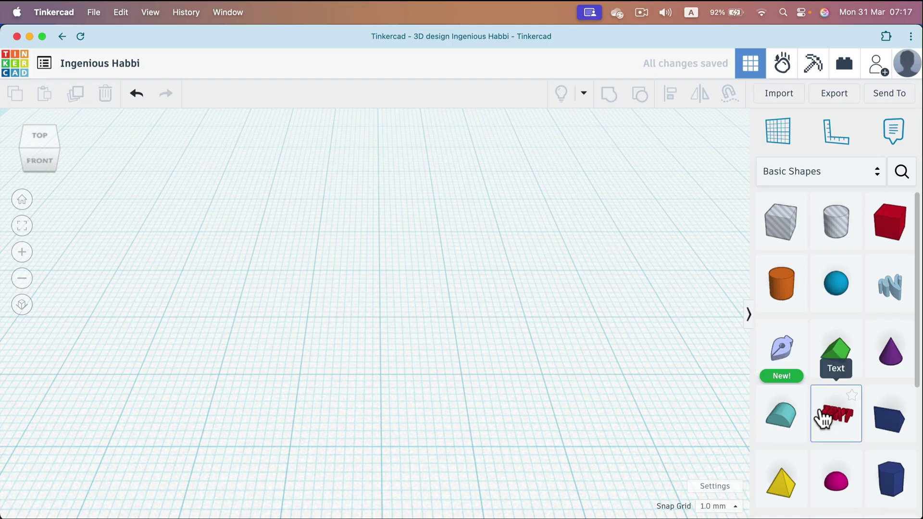
# Step: Add a Tube with bevel 2.27 and bevel segments set back to 1
pyautogui.scroll(-5, 824, 423)
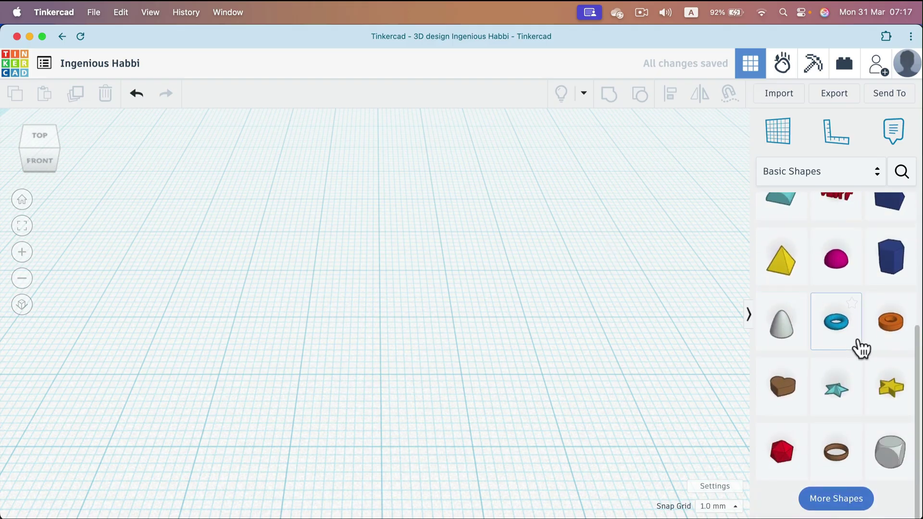
pyautogui.moveTo(908, 340); pyautogui.dragTo(395, 324)
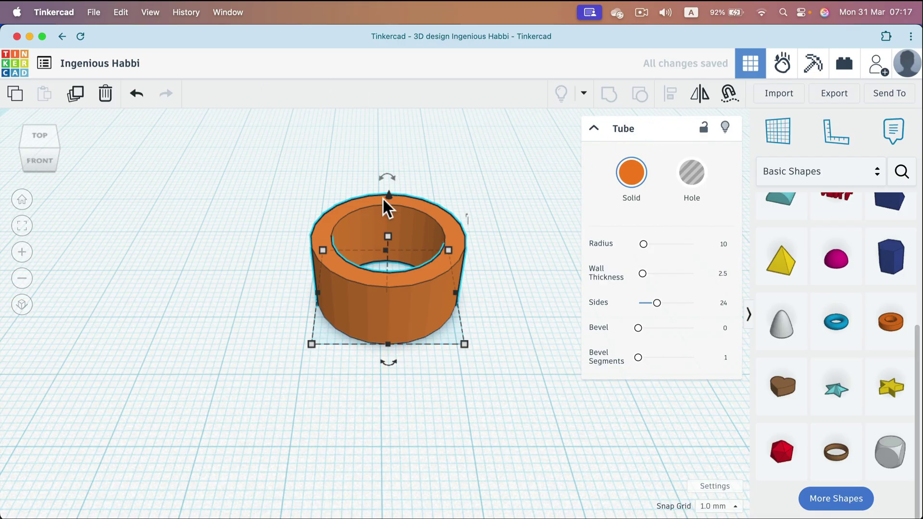
pyautogui.moveTo(637, 328); pyautogui.dragTo(663, 321)
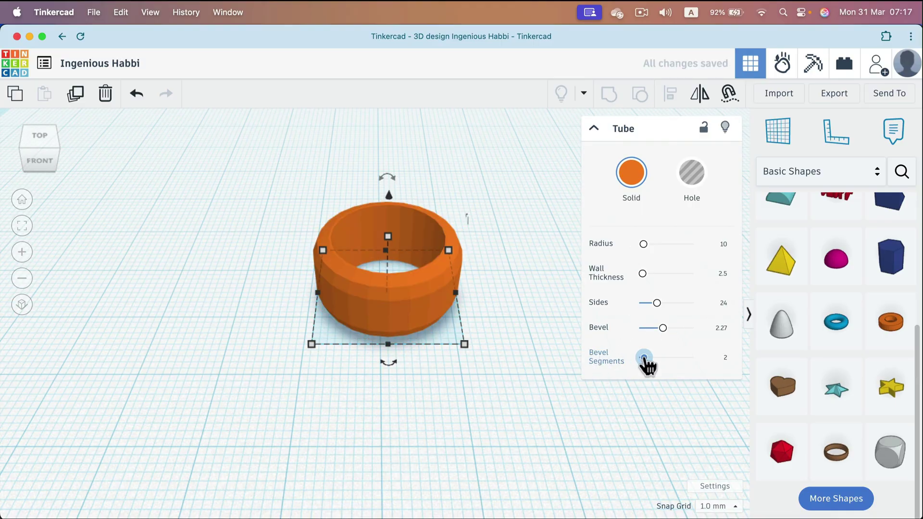
pyautogui.moveTo(643, 359); pyautogui.dragTo(668, 358)
pyautogui.scroll(10, 402, 303)
pyautogui.scroll(-9, 374, 288)
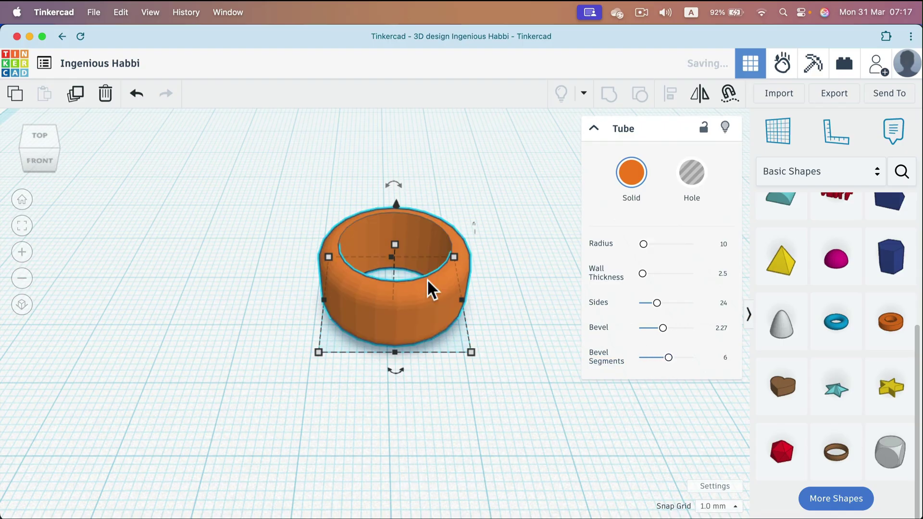
pyautogui.scroll(10, 389, 327)
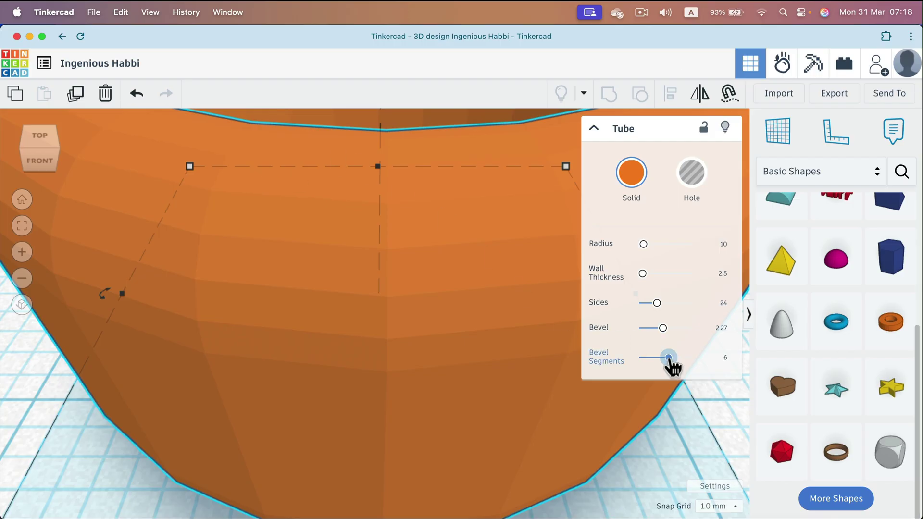
pyautogui.moveTo(668, 358); pyautogui.dragTo(637, 358)
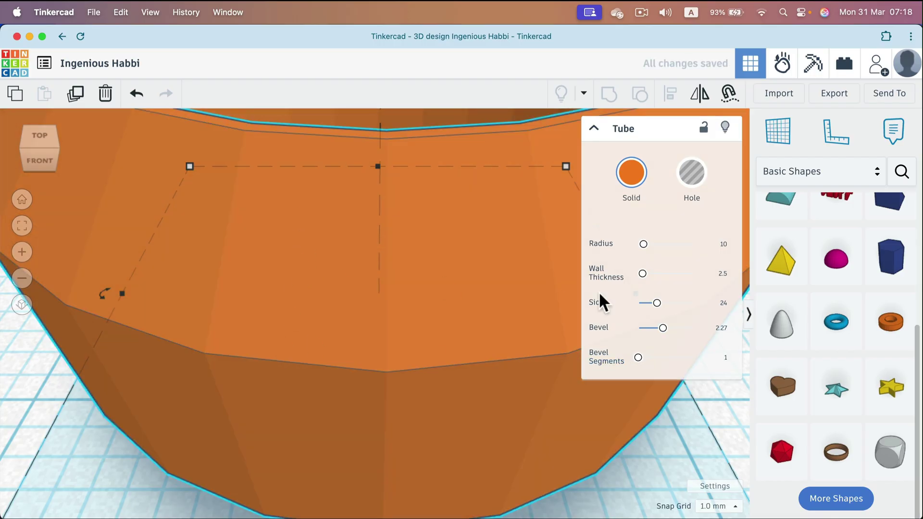
pyautogui.click(594, 128)
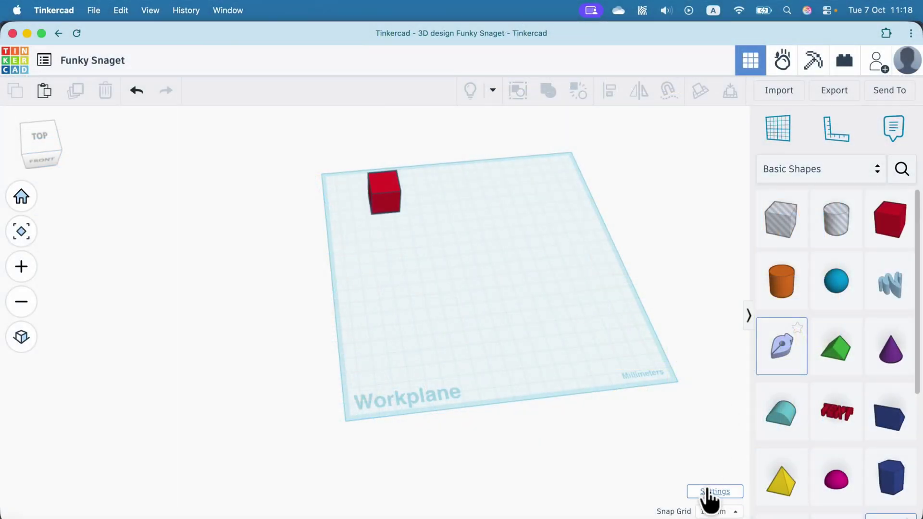
pyautogui.click(706, 491)
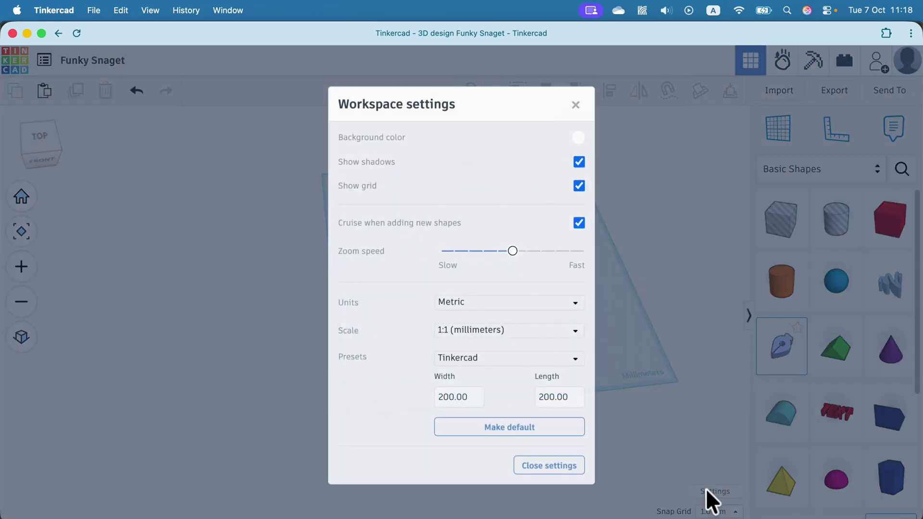
pyautogui.click(437, 398)
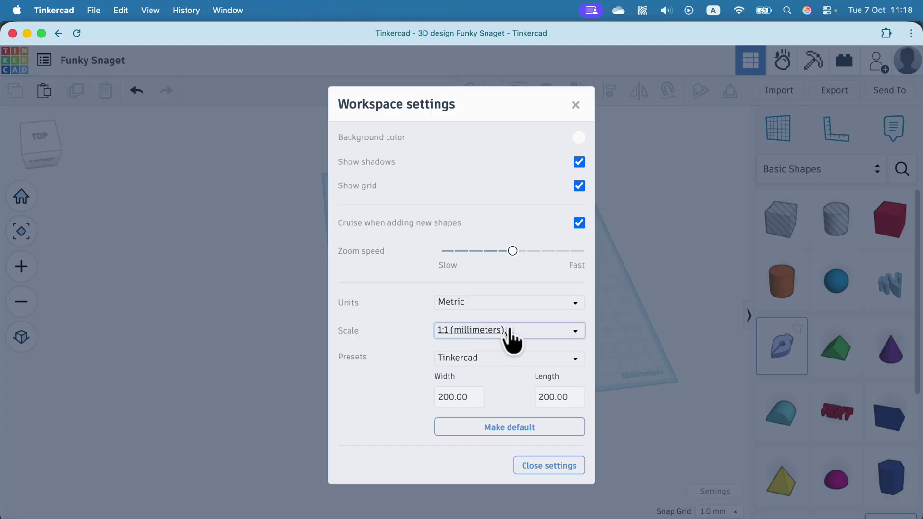
pyautogui.click(574, 335)
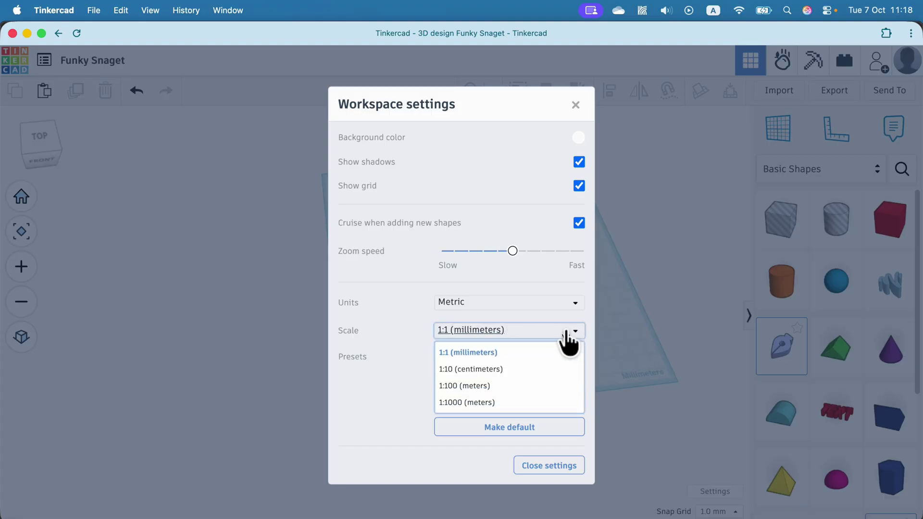
pyautogui.click(394, 310)
pyautogui.click(575, 105)
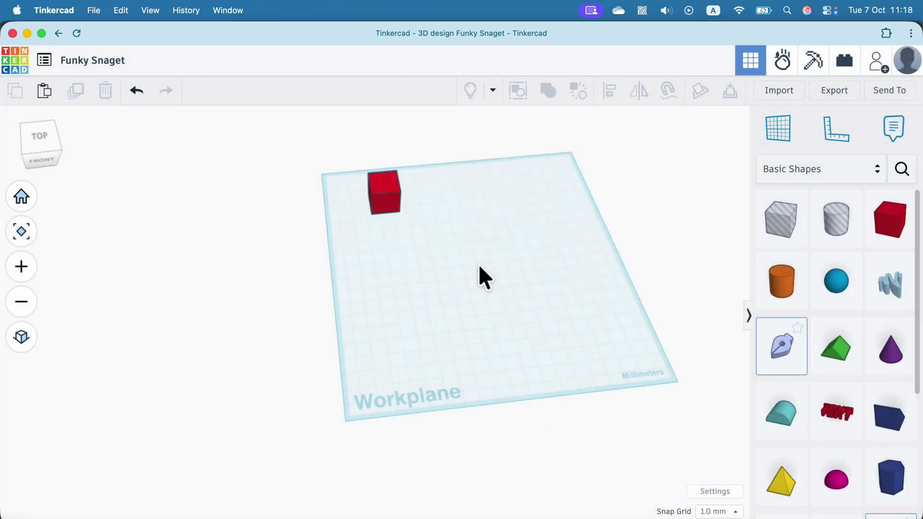
# Step: Set the ruler on the workplane's lower-left corner, measuring the red box 44.00 and 165.00 mm away
pyautogui.click(386, 183)
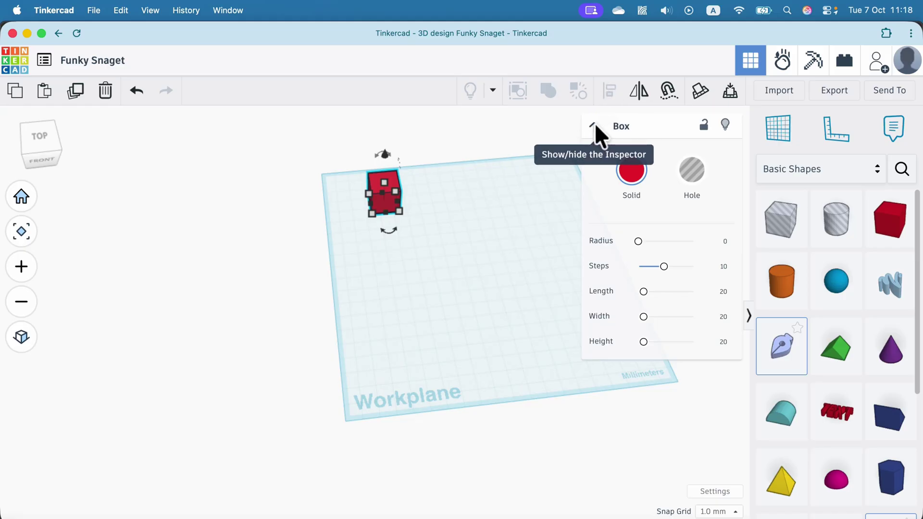
pyautogui.click(594, 123)
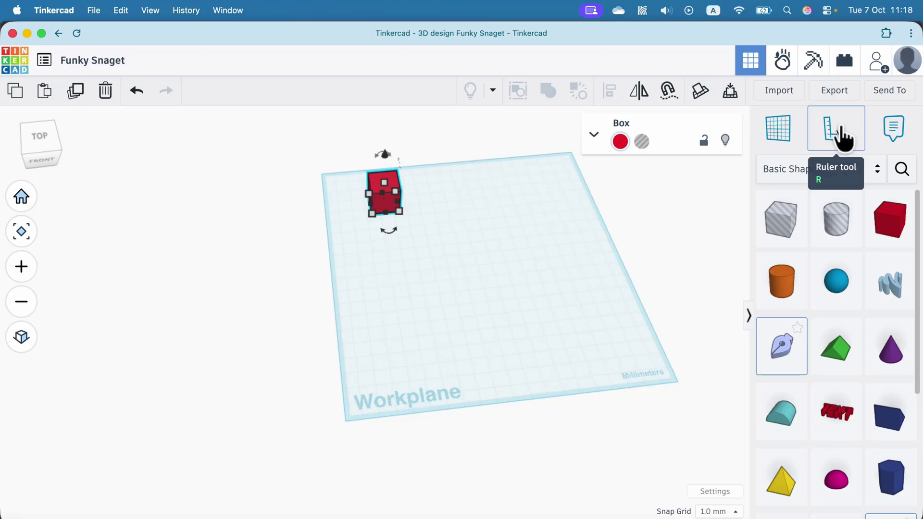
pyautogui.click(840, 133)
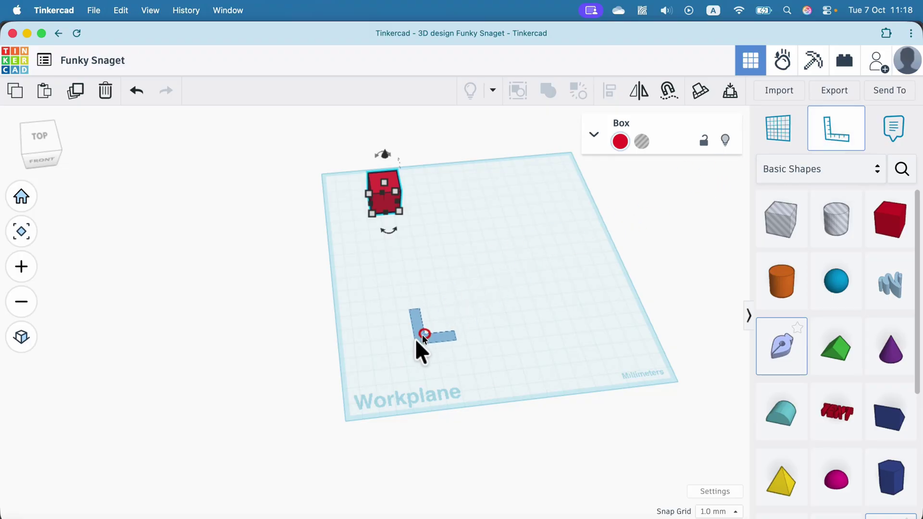
pyautogui.click(398, 348)
pyautogui.moveTo(397, 355); pyautogui.dragTo(346, 425)
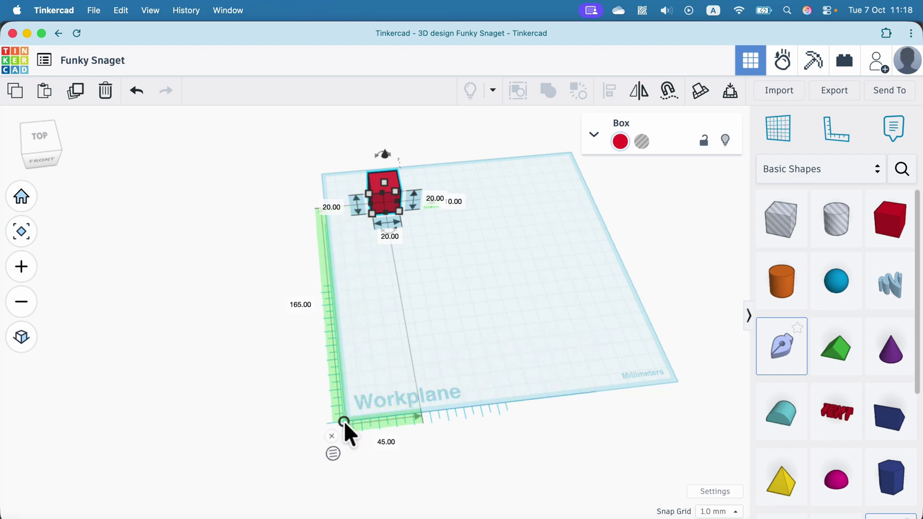
pyautogui.moveTo(345, 424); pyautogui.dragTo(347, 424)
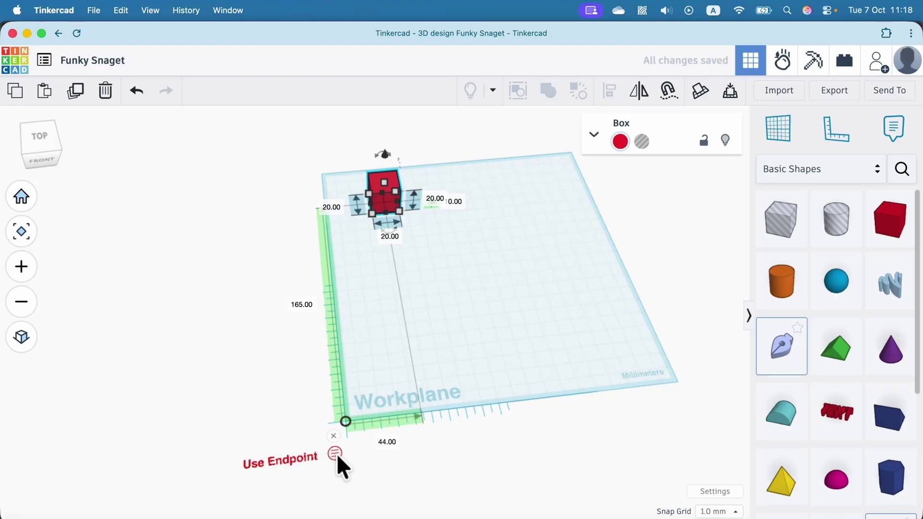
pyautogui.click(336, 454)
# Step: Move the red box to 100 mm from the ruler corner in both directions
pyautogui.click(335, 454)
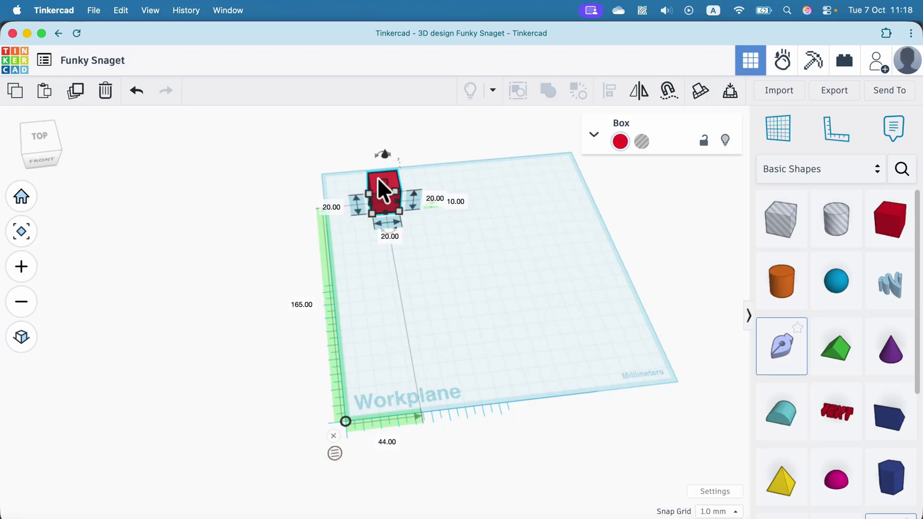
pyautogui.moveTo(382, 189); pyautogui.dragTo(463, 255)
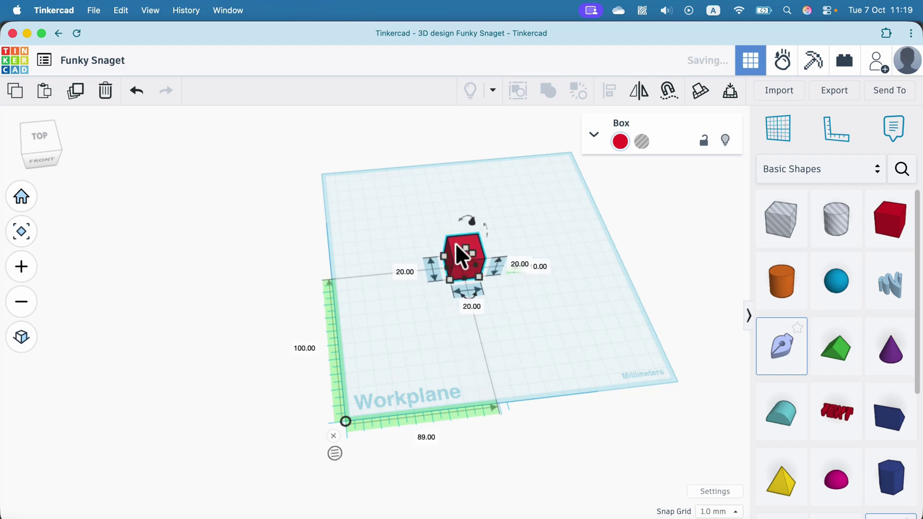
pyautogui.click(426, 437)
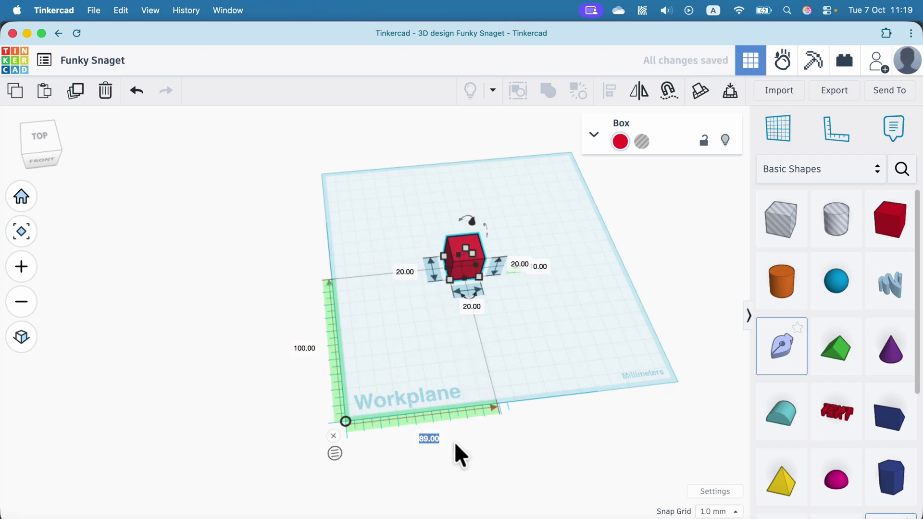
pyautogui.write('100')
pyautogui.press('Return')
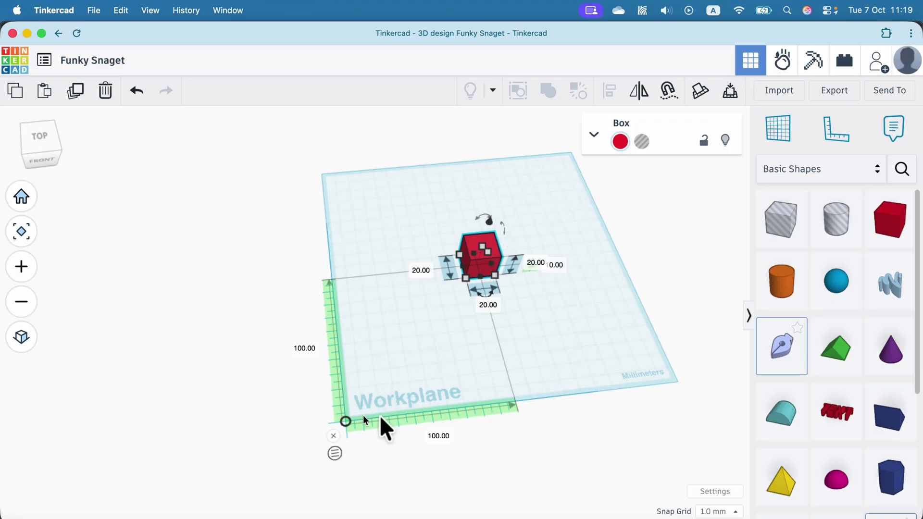
# Step: Dismiss the ruler, then view the centred red box from a corner and zoom in
pyautogui.click(561, 352)
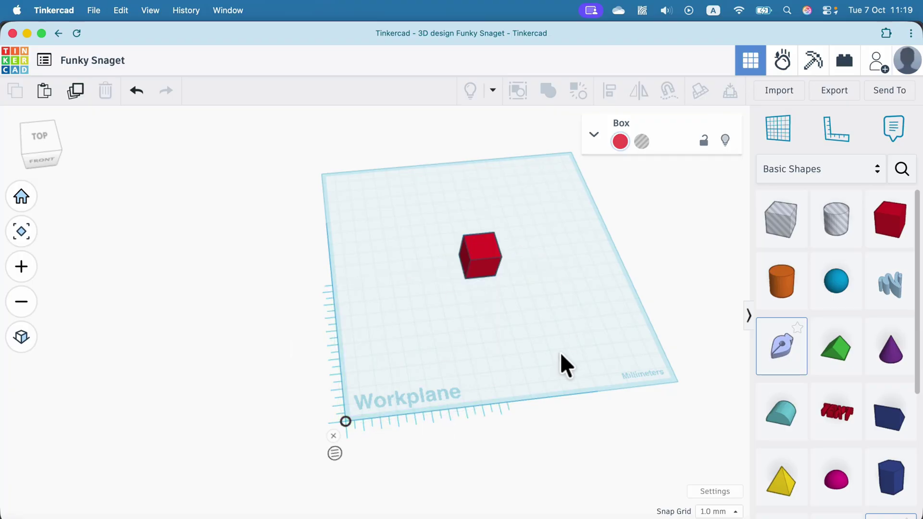
pyautogui.click(333, 436)
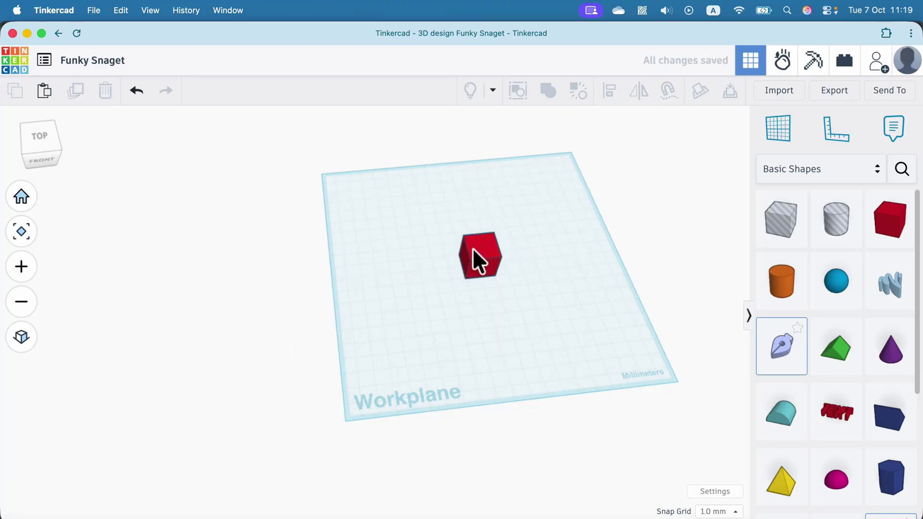
pyautogui.click(55, 140)
pyautogui.click(39, 136)
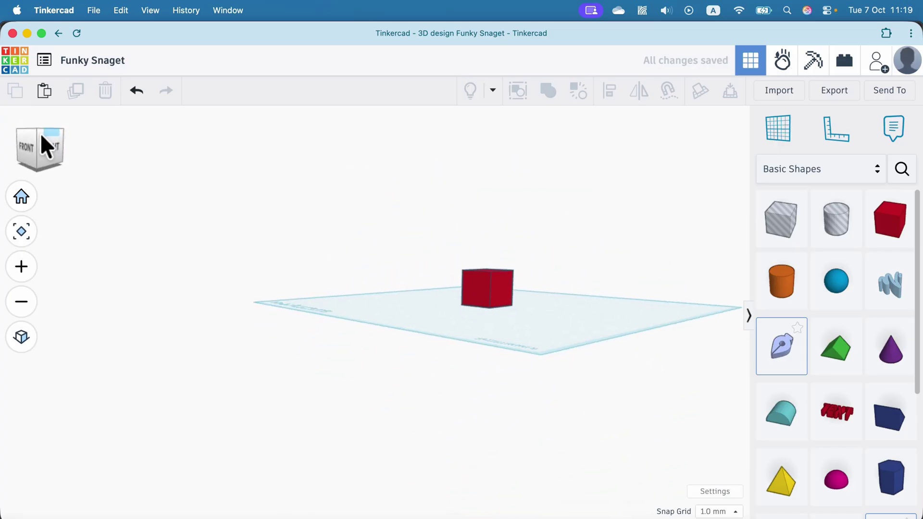
pyautogui.click(42, 138)
pyautogui.click(45, 141)
pyautogui.click(61, 140)
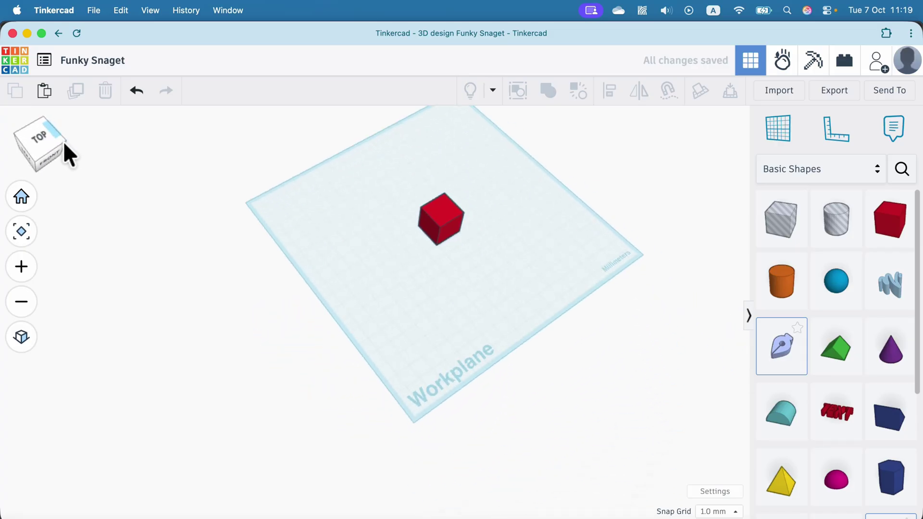
pyautogui.scroll(3, 488, 239)
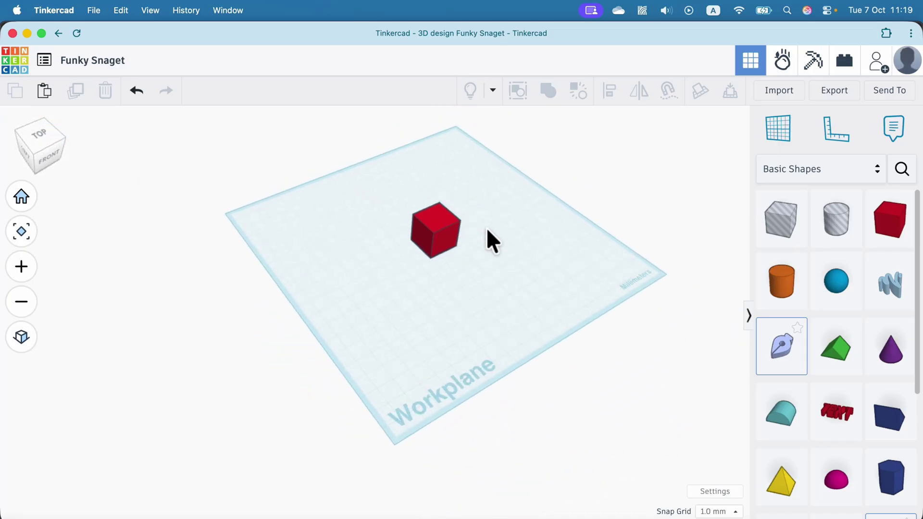
pyautogui.scroll(4, 453, 243)
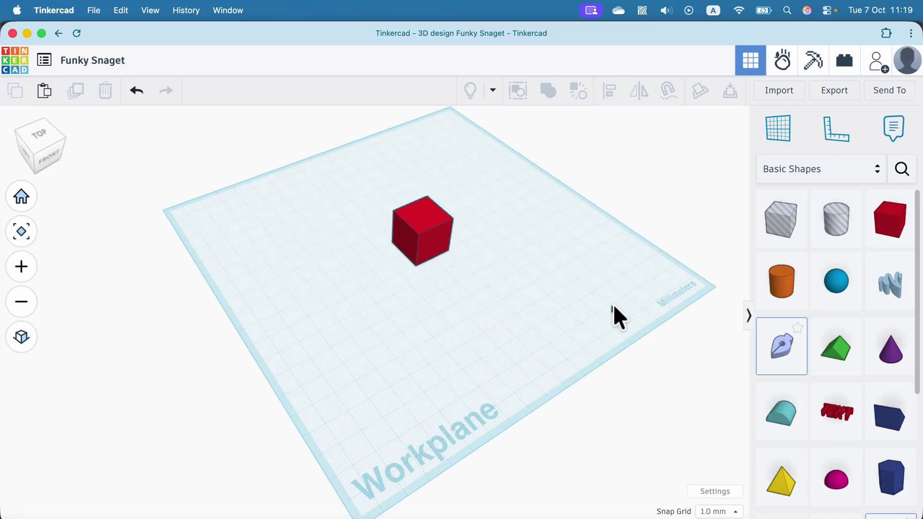
# Step: Reduce the workplane's width and length in Settings to just above the red cube's size
pyautogui.click(727, 492)
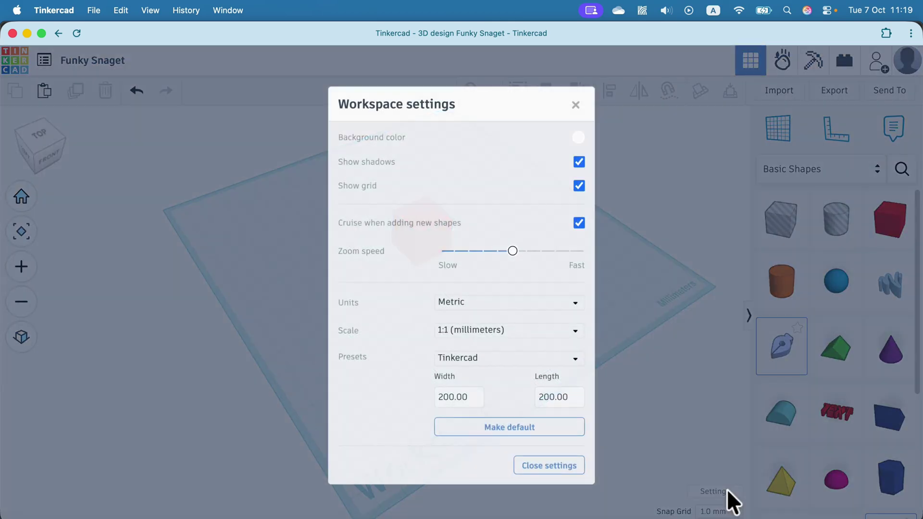
pyautogui.moveTo(474, 397); pyautogui.dragTo(399, 387)
pyautogui.click(465, 394)
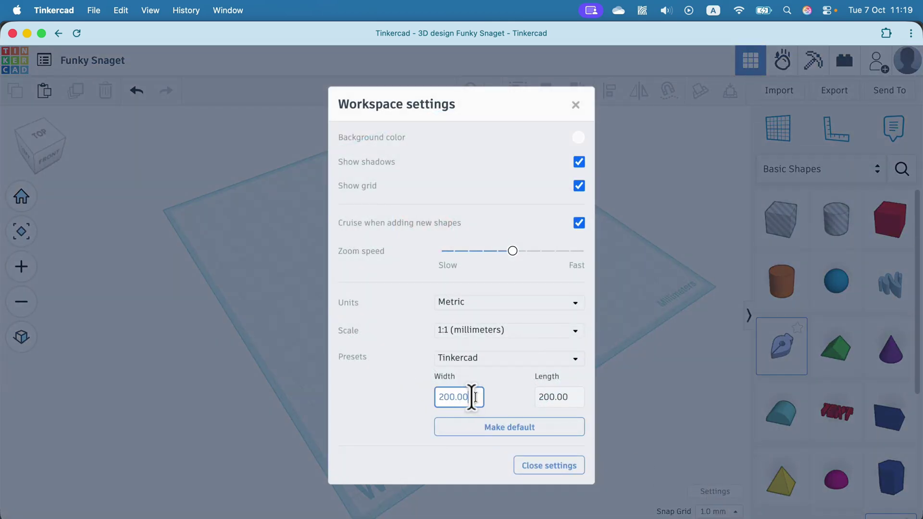
pyautogui.click(427, 393)
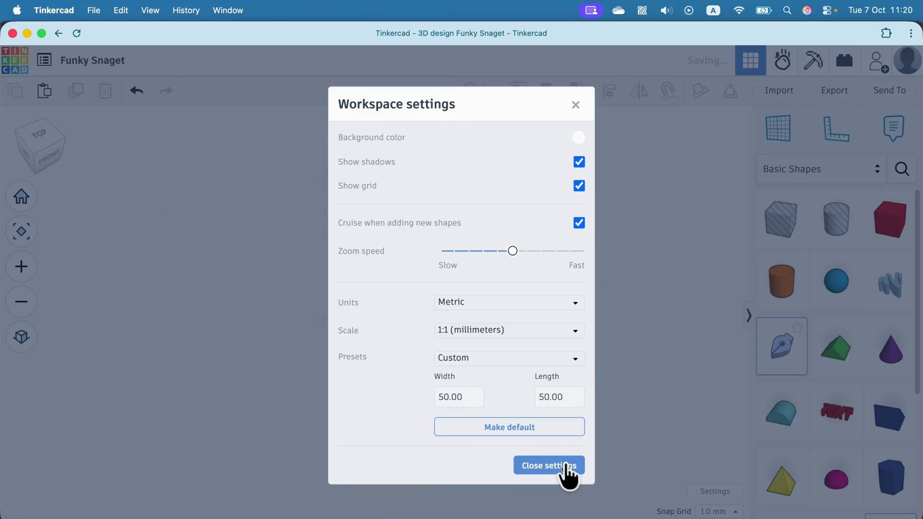
pyautogui.click(567, 466)
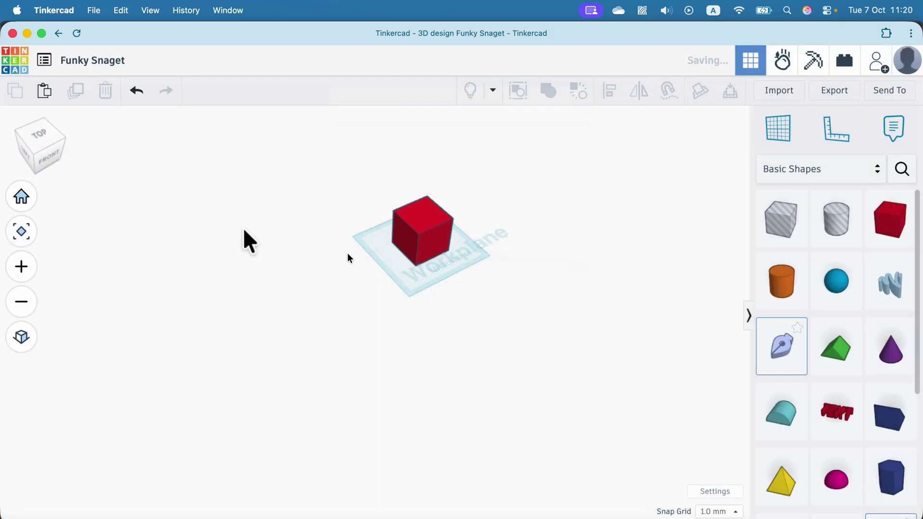
pyautogui.click(57, 142)
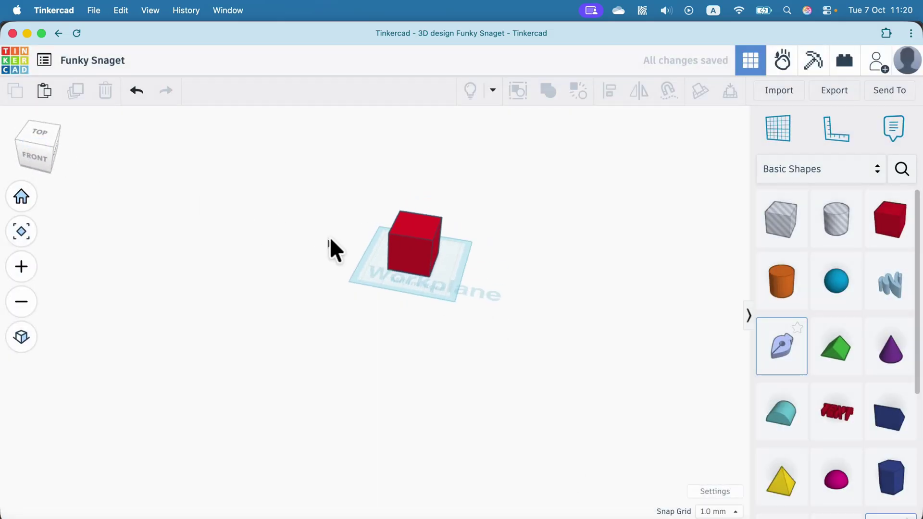
pyautogui.scroll(2, 410, 287)
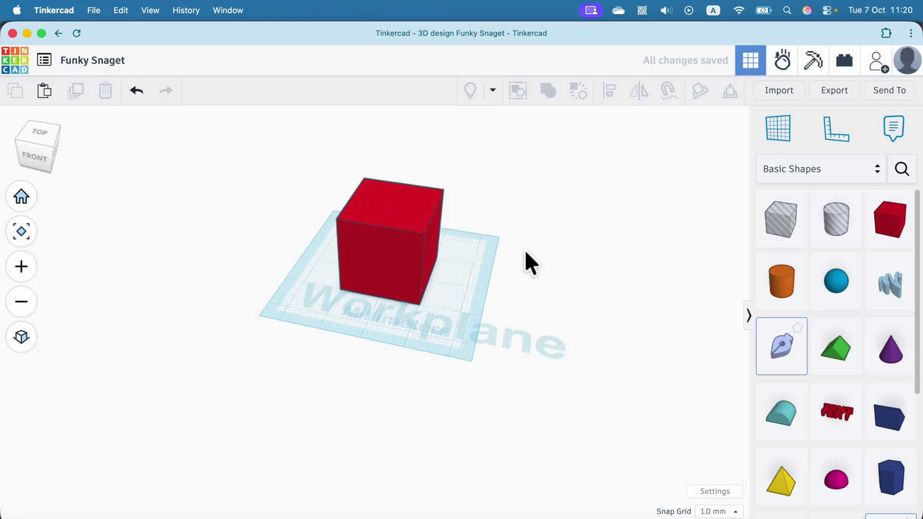